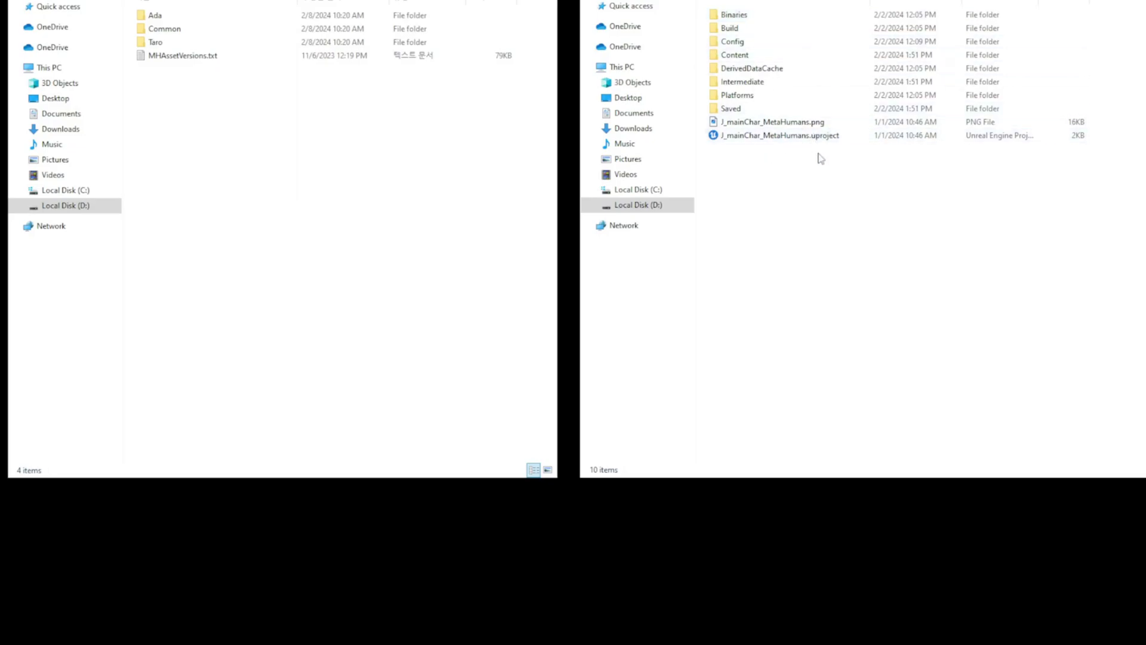
Open the J_mainChar_MetaHumans project and load the TestScene level from its Levels folder
{"action": "double_click", "coordinate": [781, 138]}
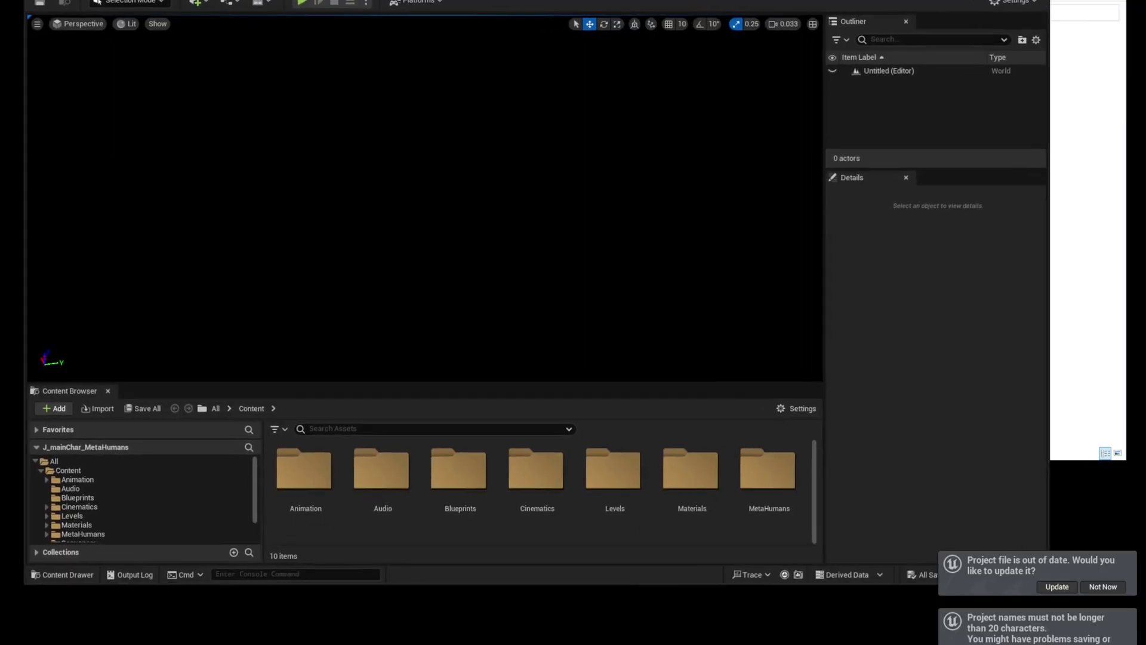
{"action": "left_click_drag", "start_coordinate": [538, 1], "coordinate": [590, 16]}
{"action": "scroll", "coordinate": [198, 519], "scroll_direction": "down", "scroll_amount": 1}
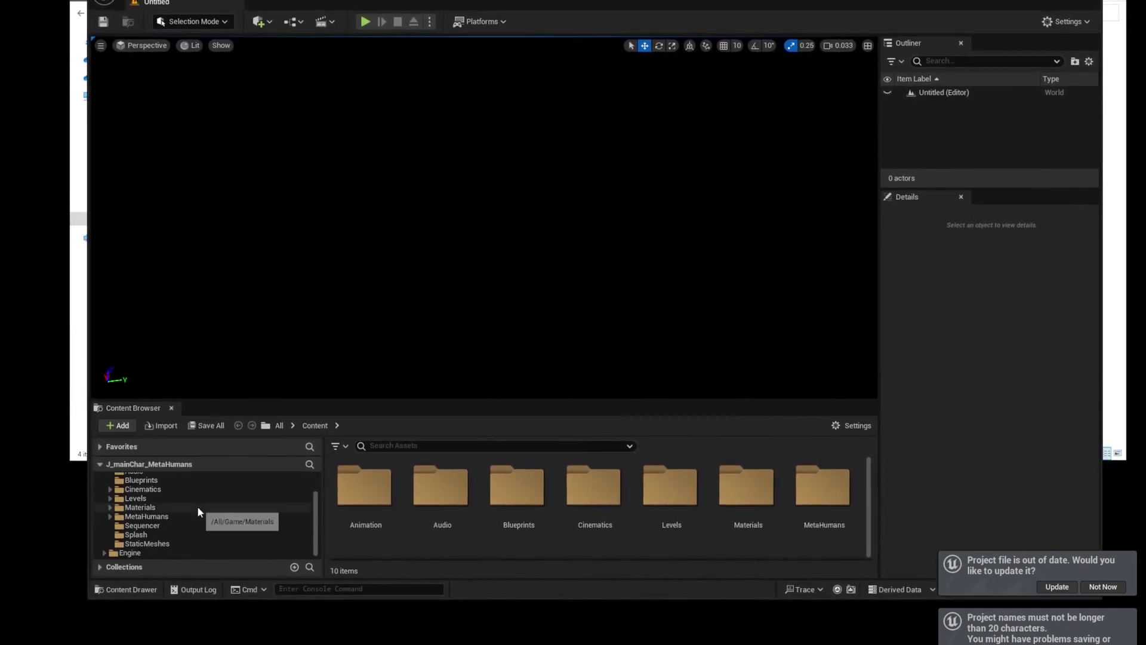
{"action": "left_click", "coordinate": [138, 517]}
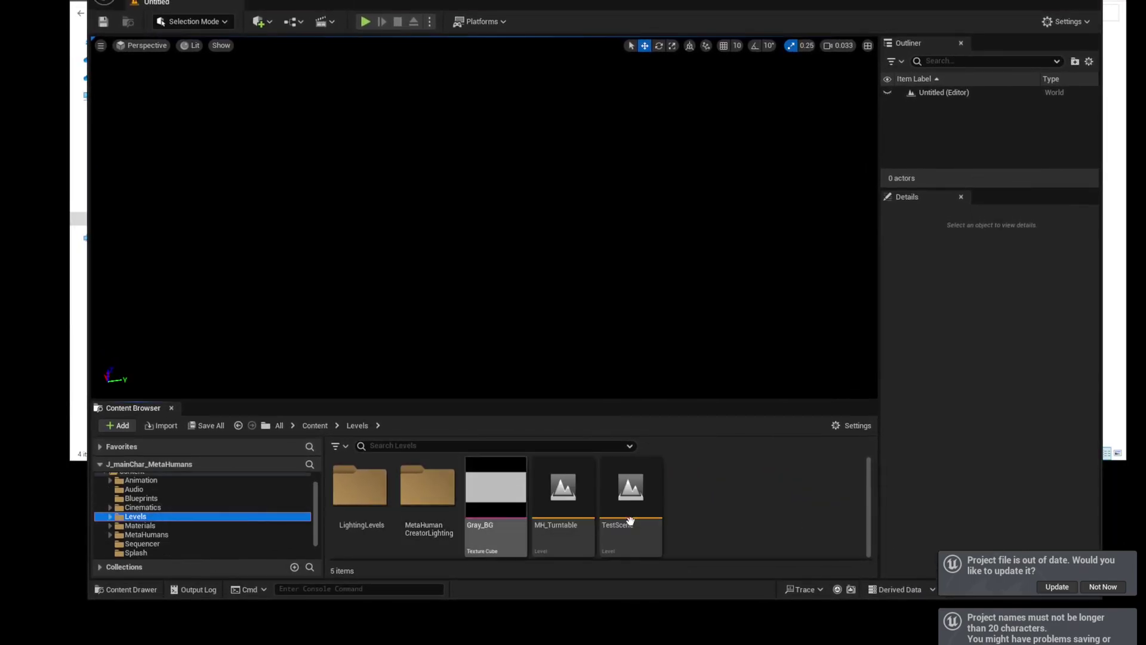
{"action": "double_click", "coordinate": [636, 498]}
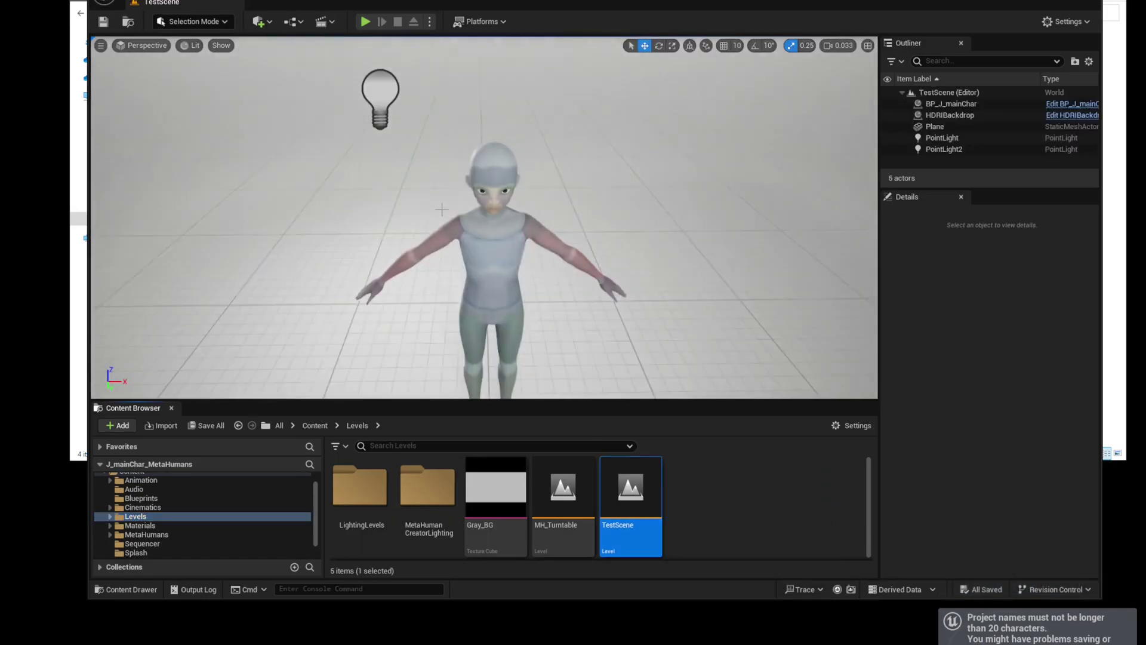
Examine the character's head and upper body up close in the TestScene viewport
{"action": "right_click_drag", "start_coordinate": [485, 217], "coordinate": [513, 224]}
{"action": "key", "text": "w"}
{"action": "key", "text": "a"}
{"action": "key", "text": "w"}
{"action": "key", "text": "d"}
{"action": "scroll", "coordinate": [482, 293], "scroll_direction": "down", "scroll_amount": 8}
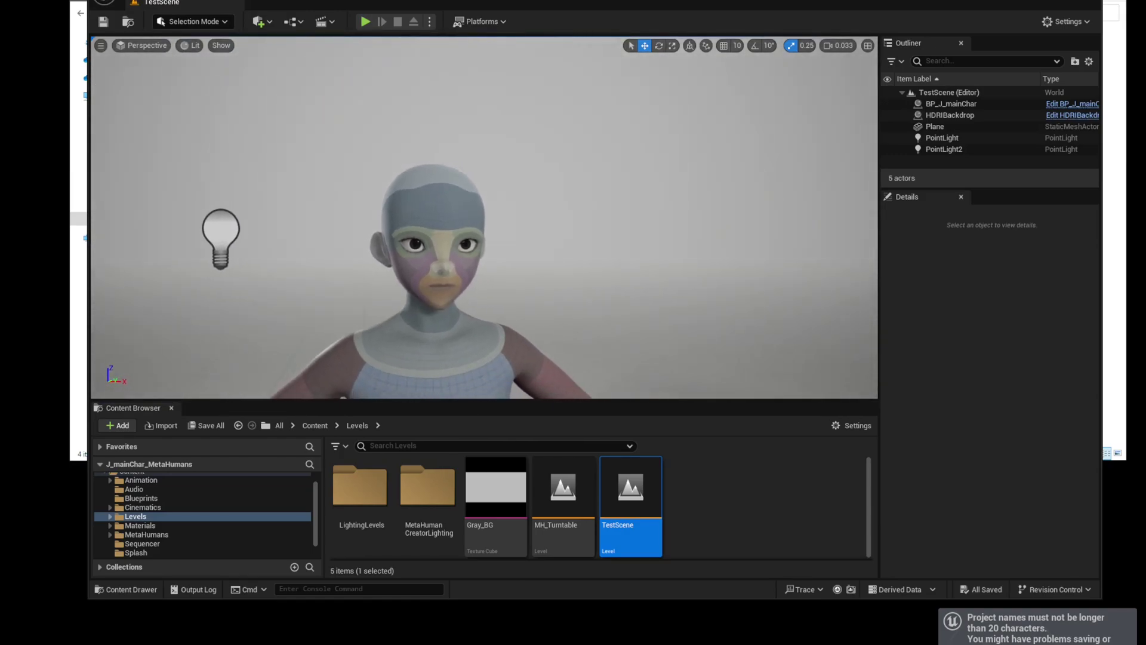
Create a Level Sequence in the Sequencer content folder and open it for editing
{"action": "scroll", "coordinate": [142, 552], "scroll_direction": "down", "scroll_amount": 1}
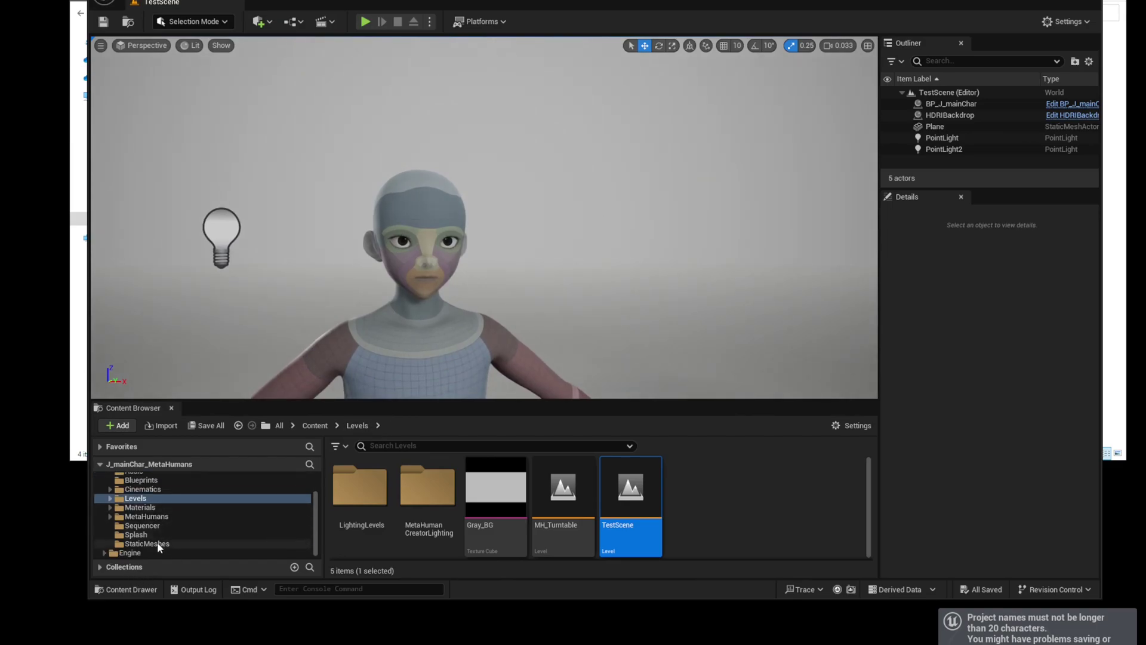
{"action": "left_click", "coordinate": [143, 526]}
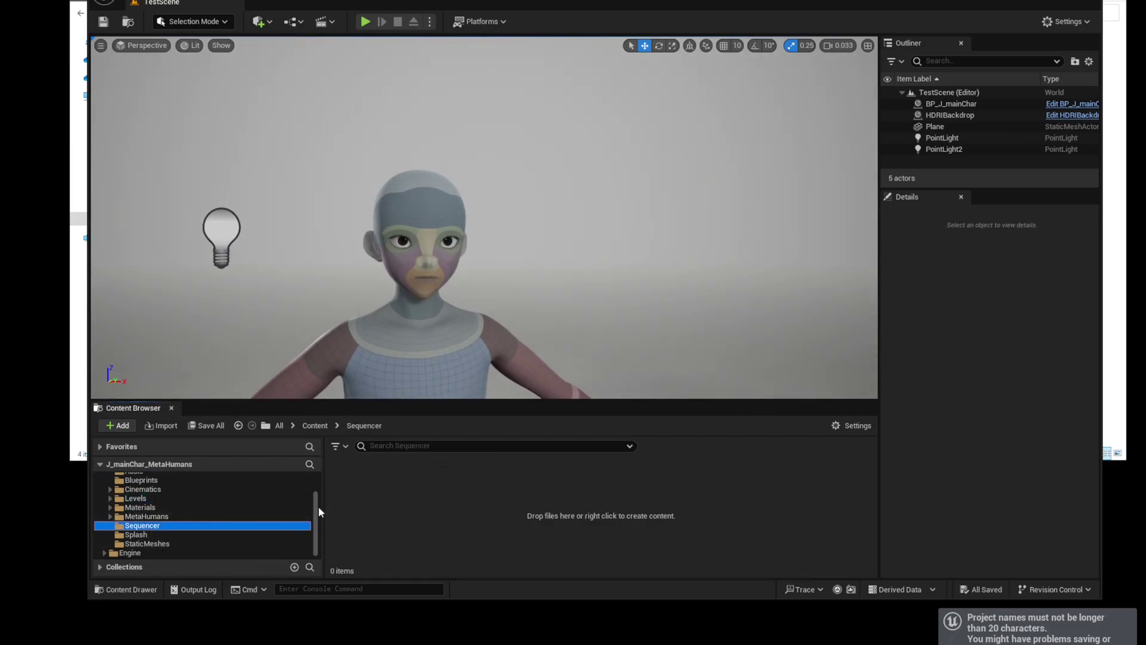
{"action": "right_click", "coordinate": [548, 496]}
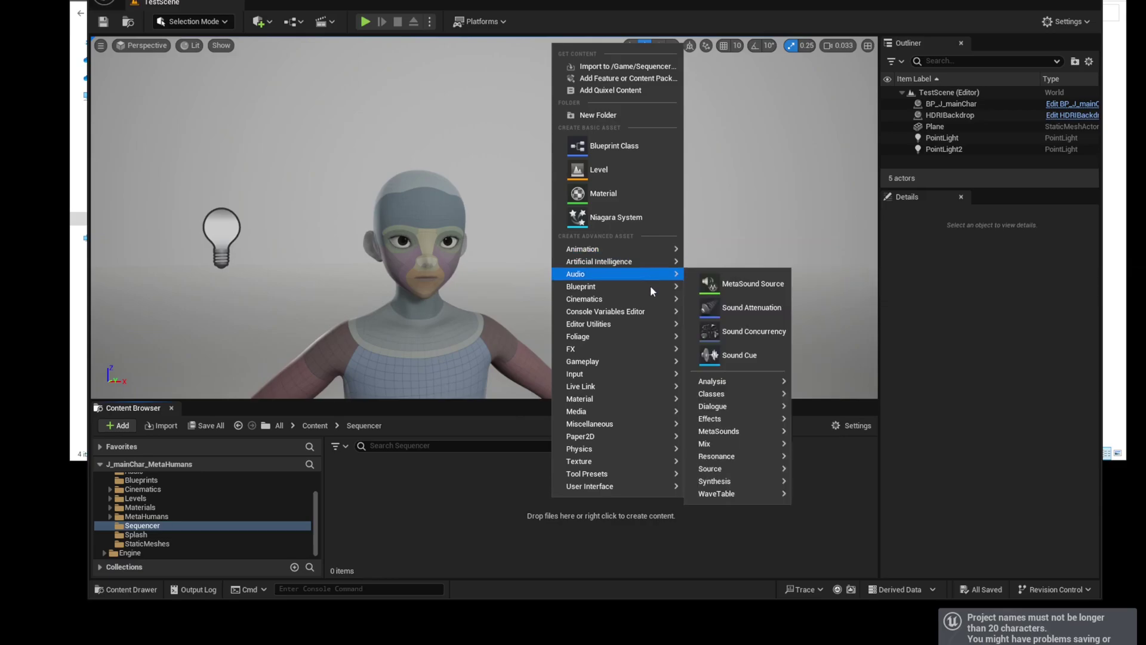
{"action": "mouse_move", "coordinate": [654, 299]}
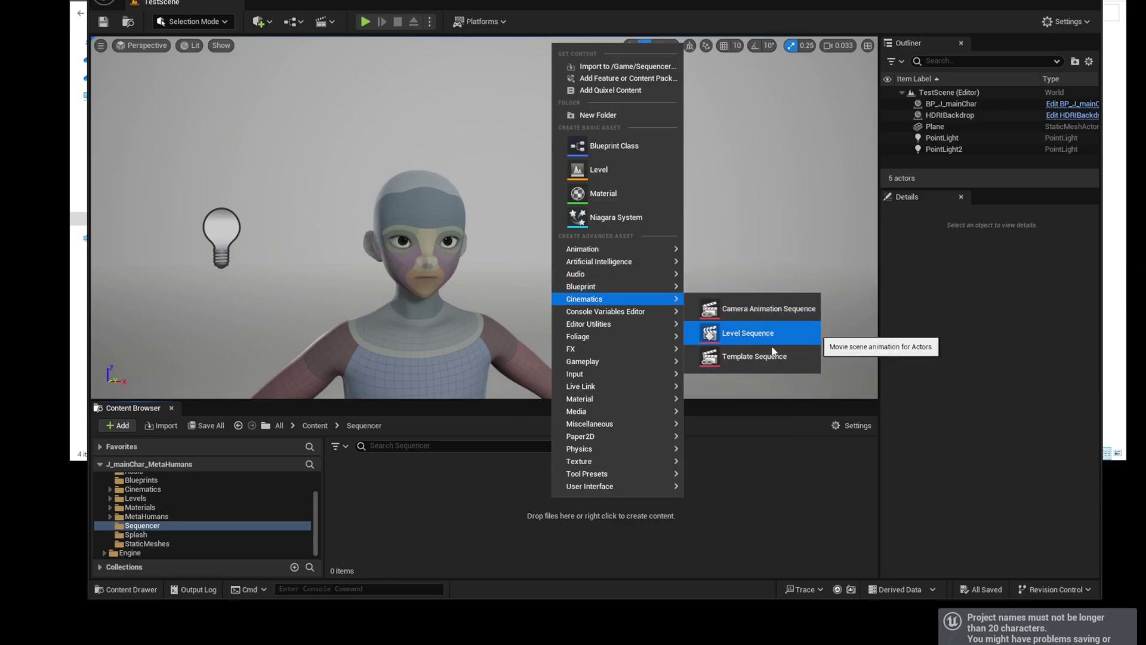
{"action": "left_click", "coordinate": [779, 335]}
{"action": "double_click", "coordinate": [377, 496]}
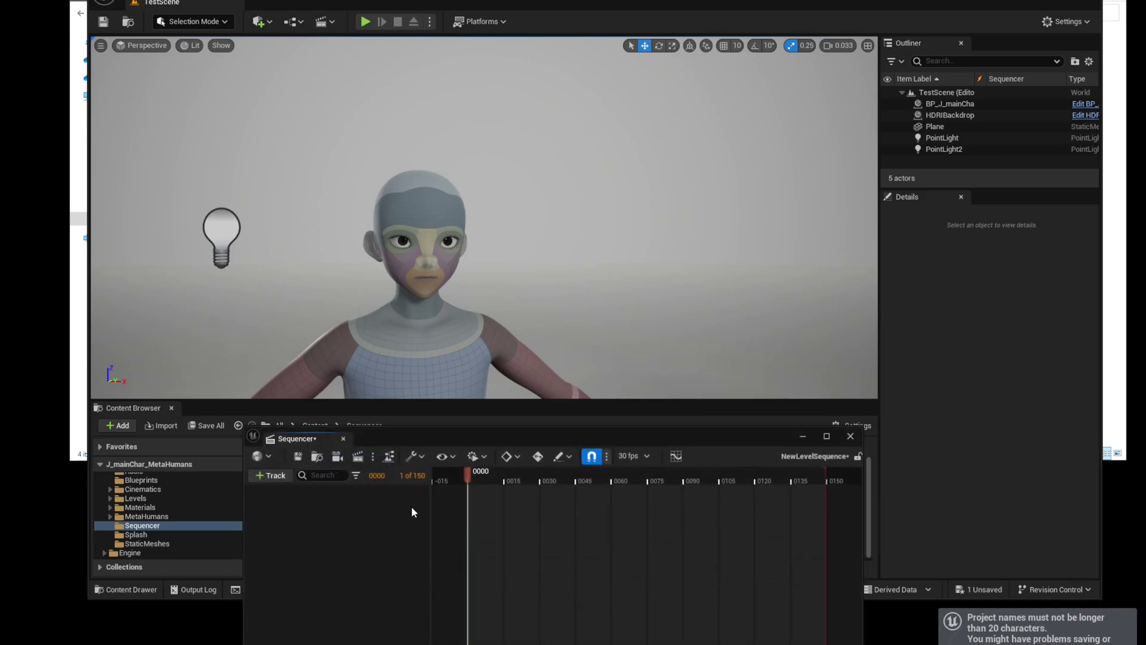
Add the BP_J_mainChar actor to the level sequence so its body and face control rigs are available
{"action": "left_click_drag", "start_coordinate": [526, 440], "coordinate": [874, 282]}
{"action": "left_click", "coordinate": [1015, 105]}
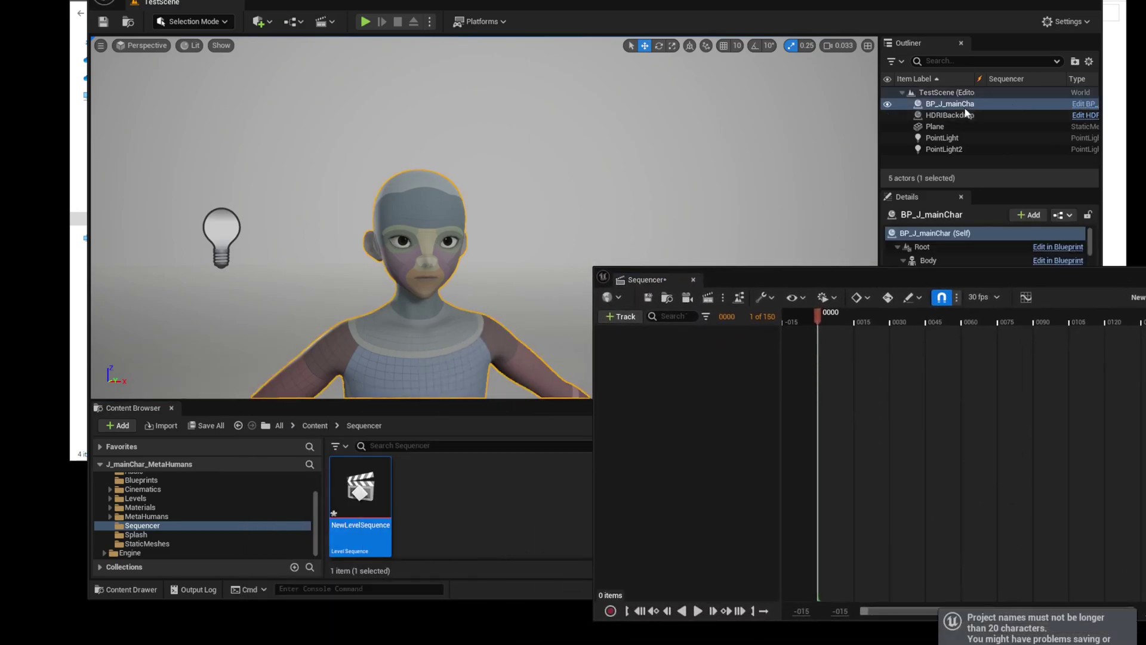
{"action": "left_click_drag", "start_coordinate": [965, 109], "coordinate": [662, 389]}
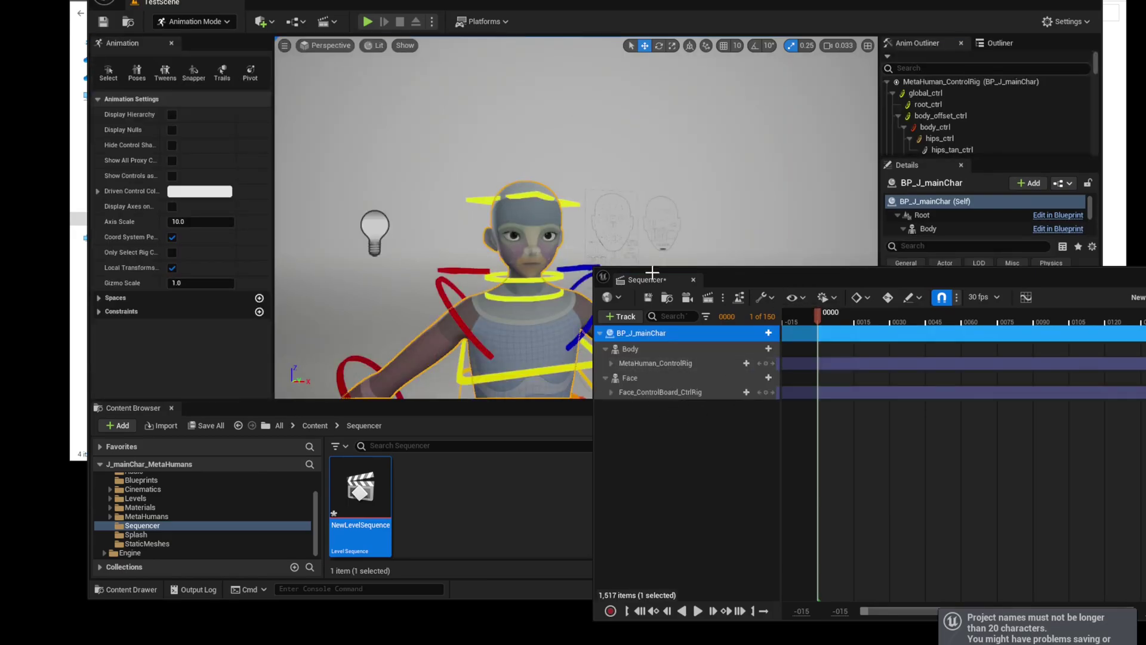
Test the face control rig by moving the jaw control CTRL_C_jaw and closing the right eye with CTRL_R_eye_blink
{"action": "right_click_drag", "start_coordinate": [521, 224], "coordinate": [542, 239]}
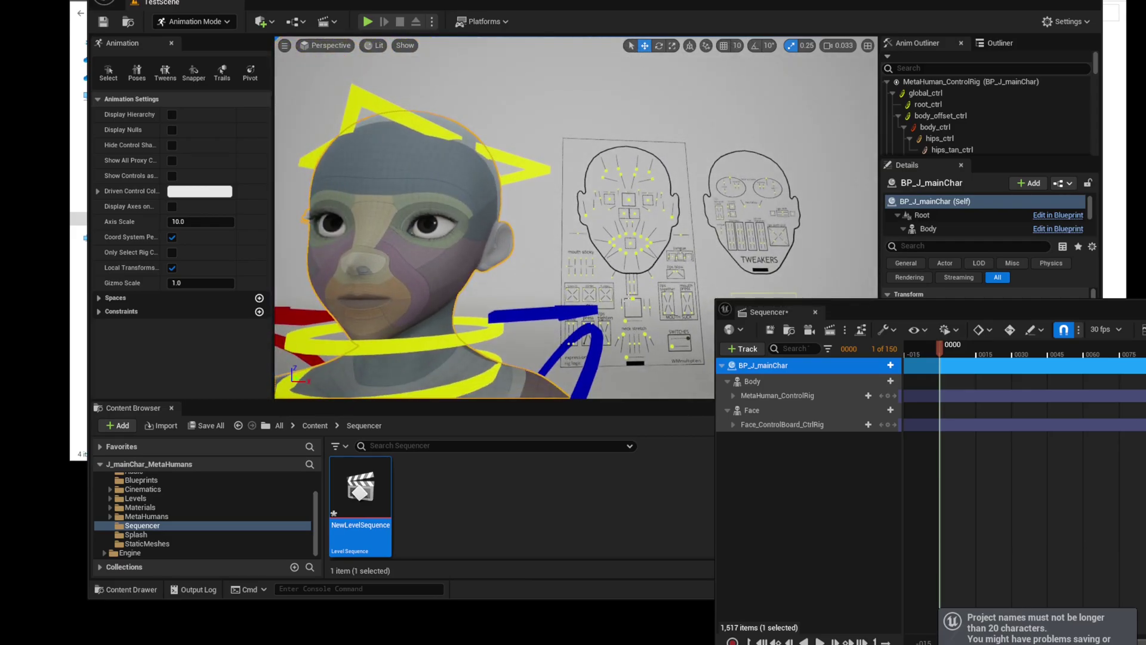
{"action": "left_click", "coordinate": [633, 300]}
{"action": "left_click_drag", "start_coordinate": [637, 329], "coordinate": [634, 337]}
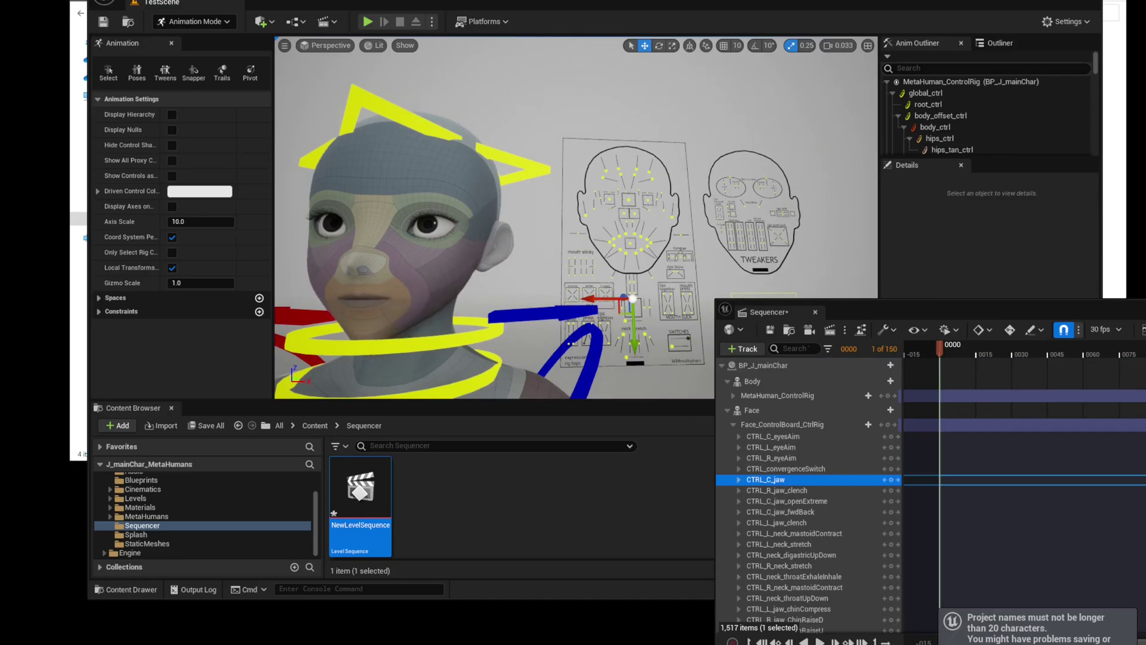
{"action": "left_click", "coordinate": [607, 219]}
{"action": "left_click_drag", "start_coordinate": [610, 236], "coordinate": [611, 253]}
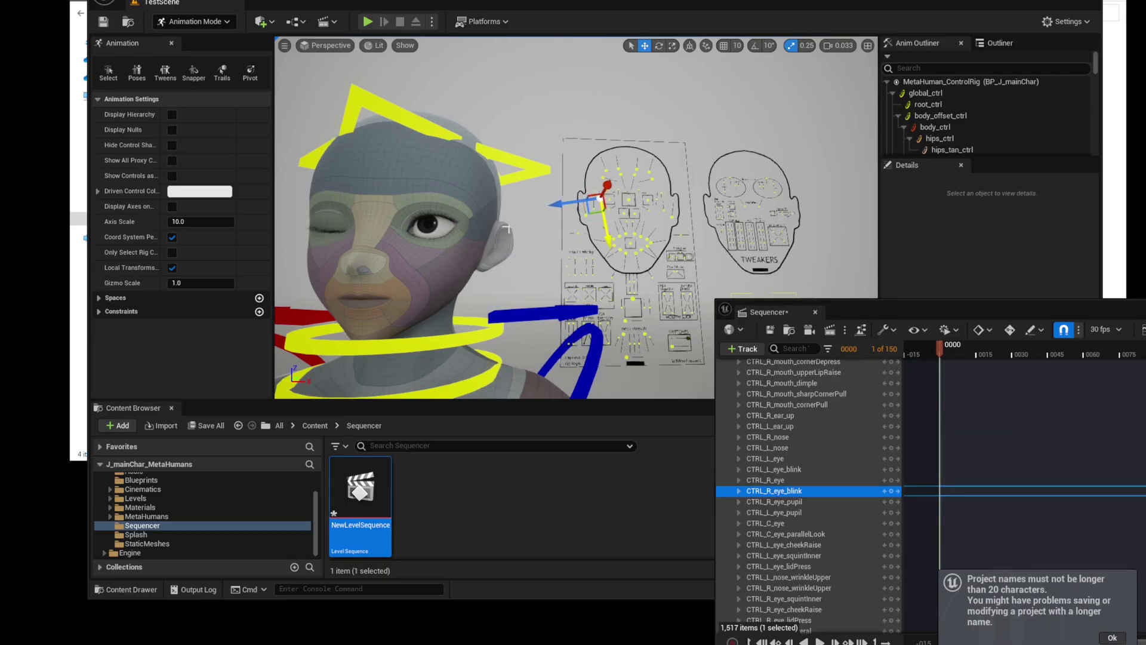
{"action": "right_click_drag", "start_coordinate": [586, 239], "coordinate": [618, 241]}
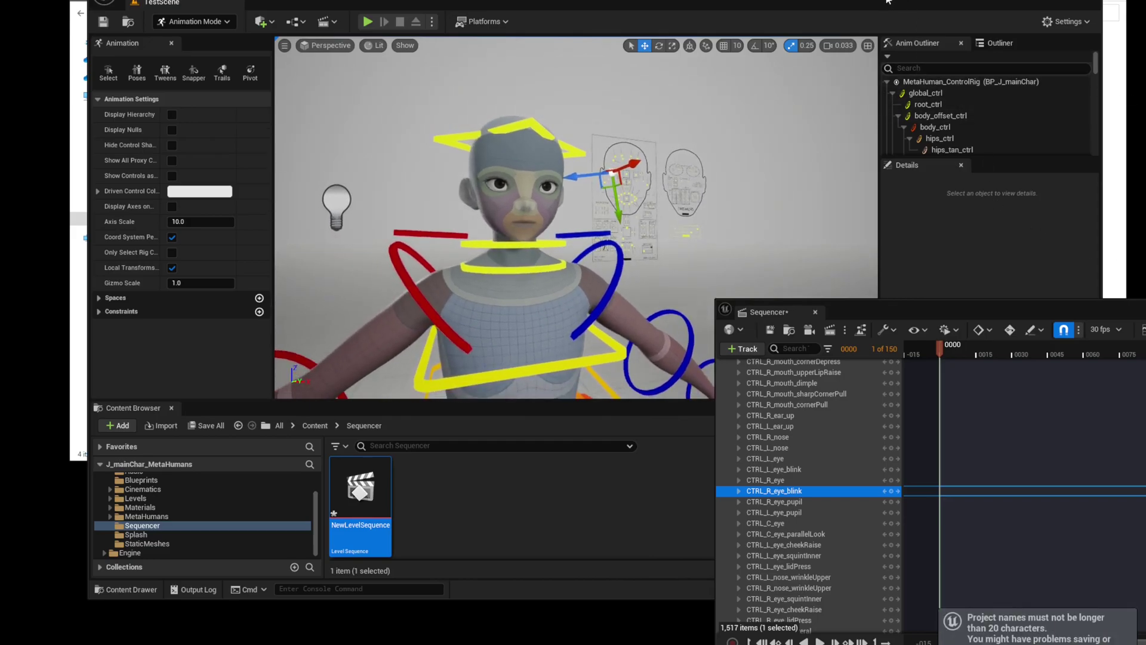
Close the J_mainChar_MetaHumans project and return to the two project folders
{"action": "left_click_drag", "start_coordinate": [888, 1], "coordinate": [823, 96]}
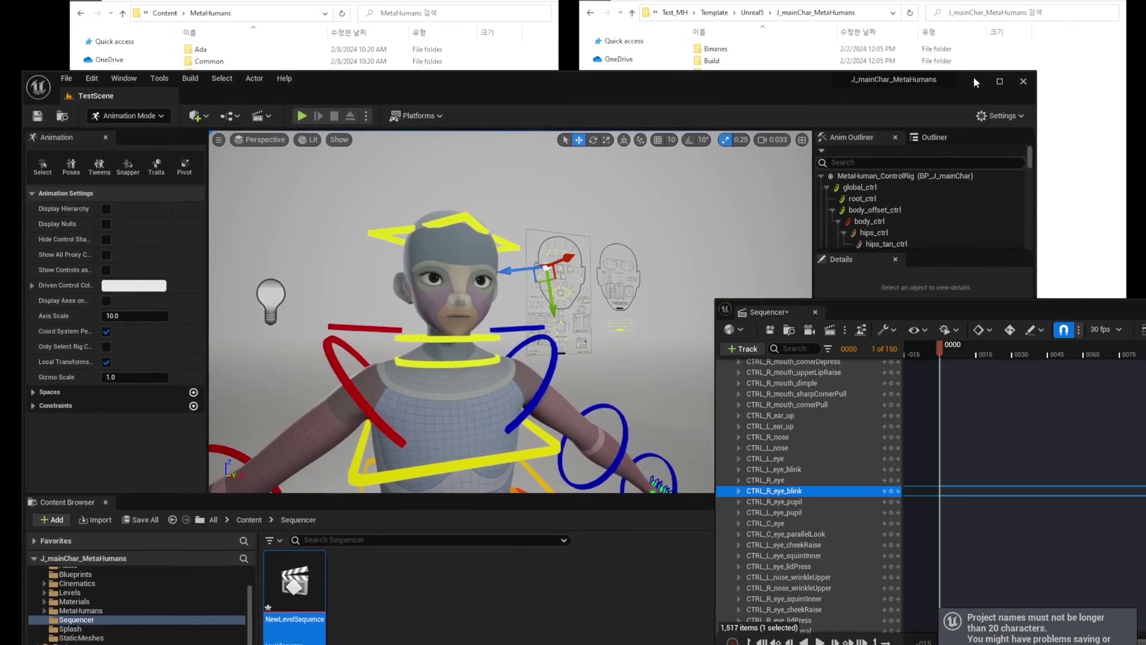
{"action": "left_click", "coordinate": [1023, 82]}
{"action": "left_click", "coordinate": [517, 452]}
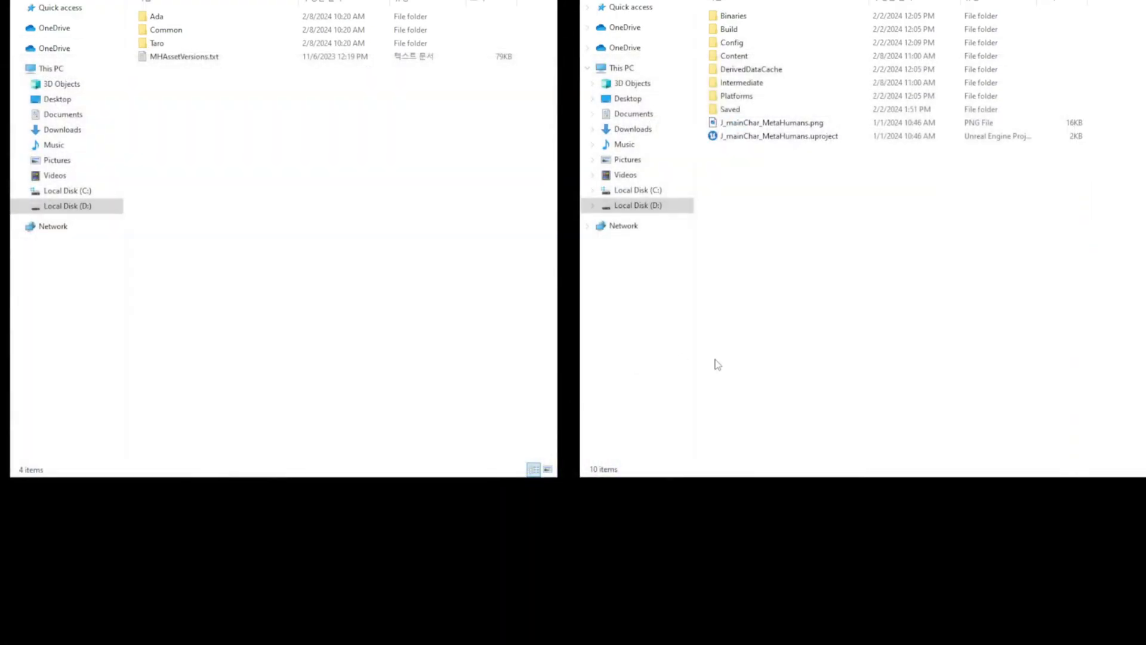
Copy the J_mainChar folder from the MetaHumans folder inside the J_mainChar_MetaHumans project's Content folder
{"action": "double_click", "coordinate": [756, 56]}
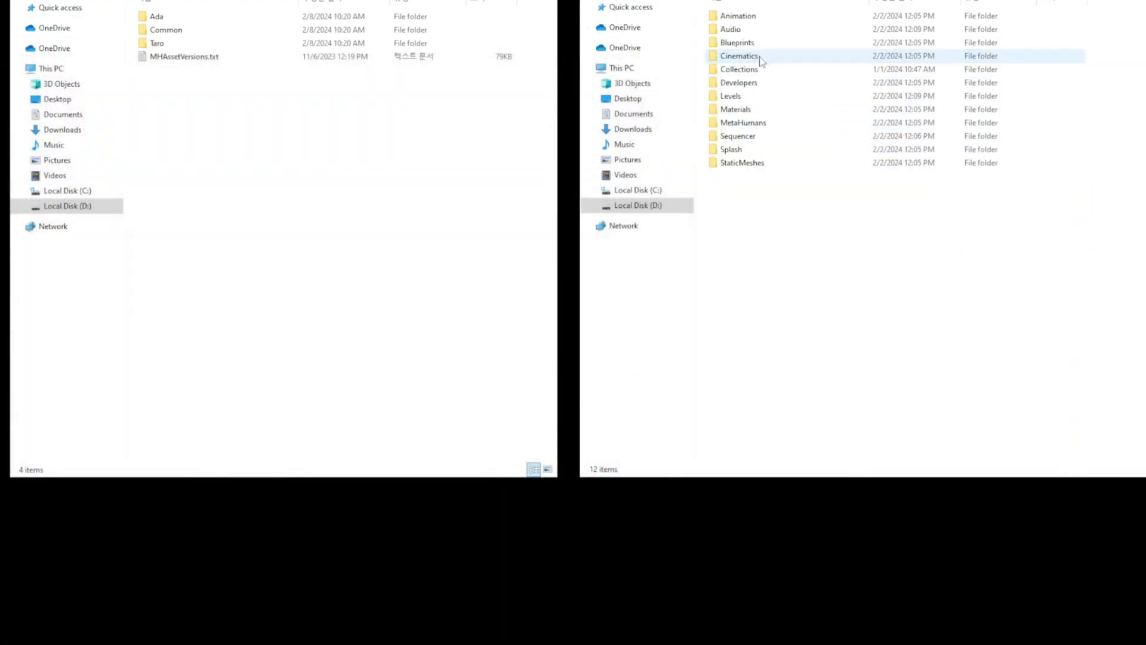
{"action": "double_click", "coordinate": [762, 124]}
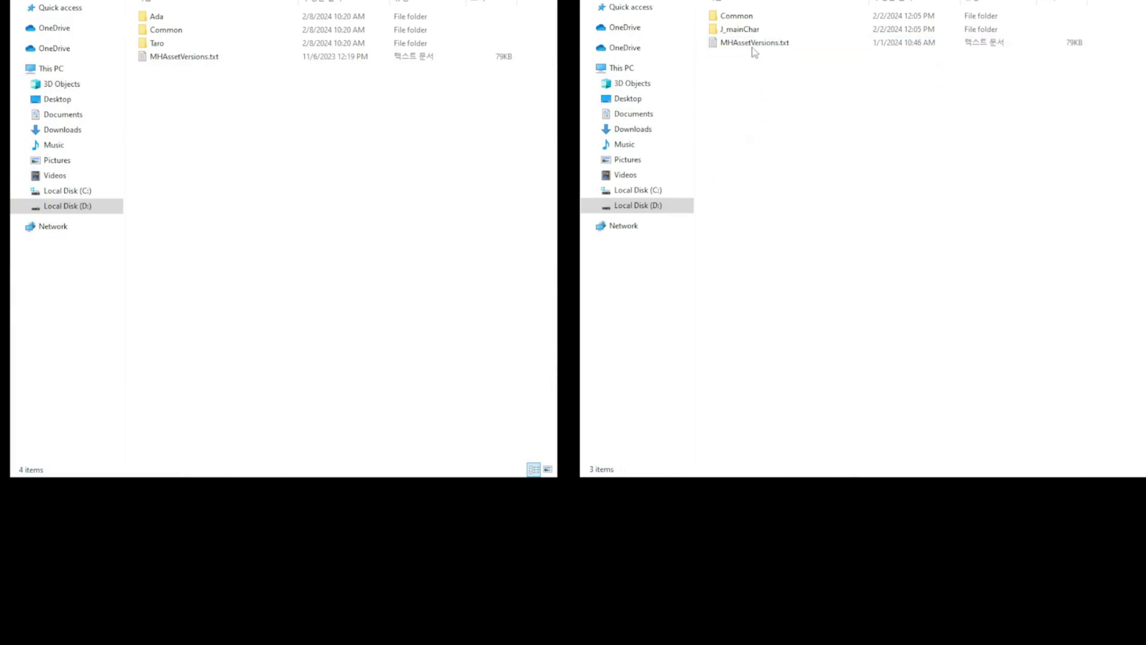
{"action": "left_click", "coordinate": [745, 29]}
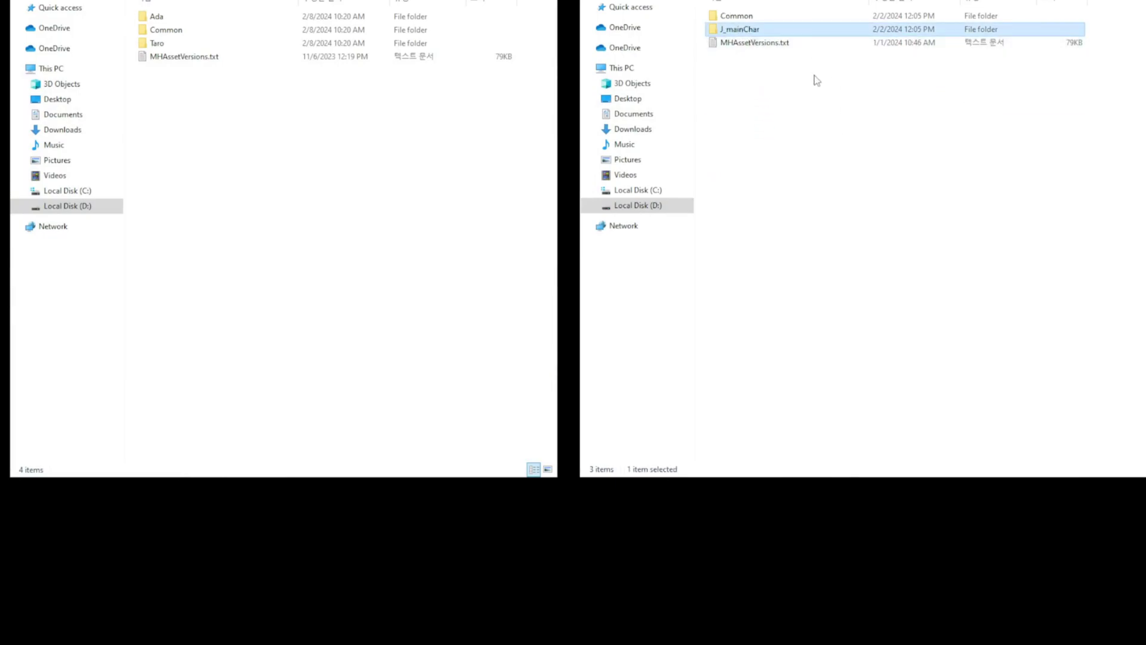
{"action": "left_click", "coordinate": [860, 188]}
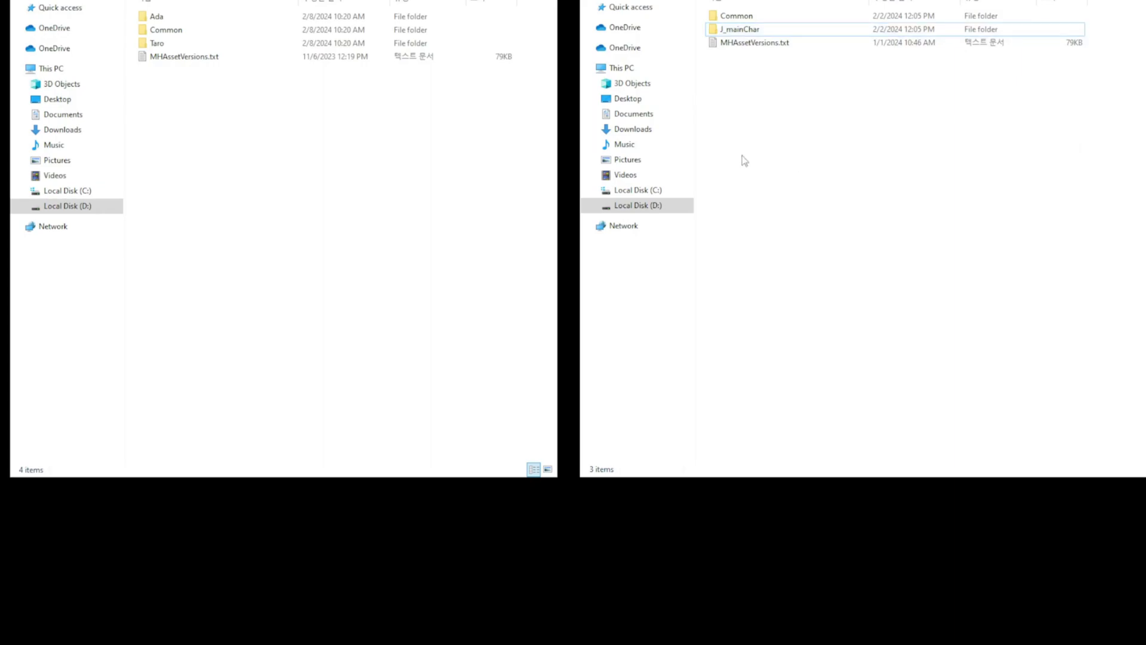
Paste the J_mainChar folder into the Content/MetaHumans folder of the MetaHumans_53 project, beside Ada, Common and Taro
{"action": "left_click", "coordinate": [313, 159]}
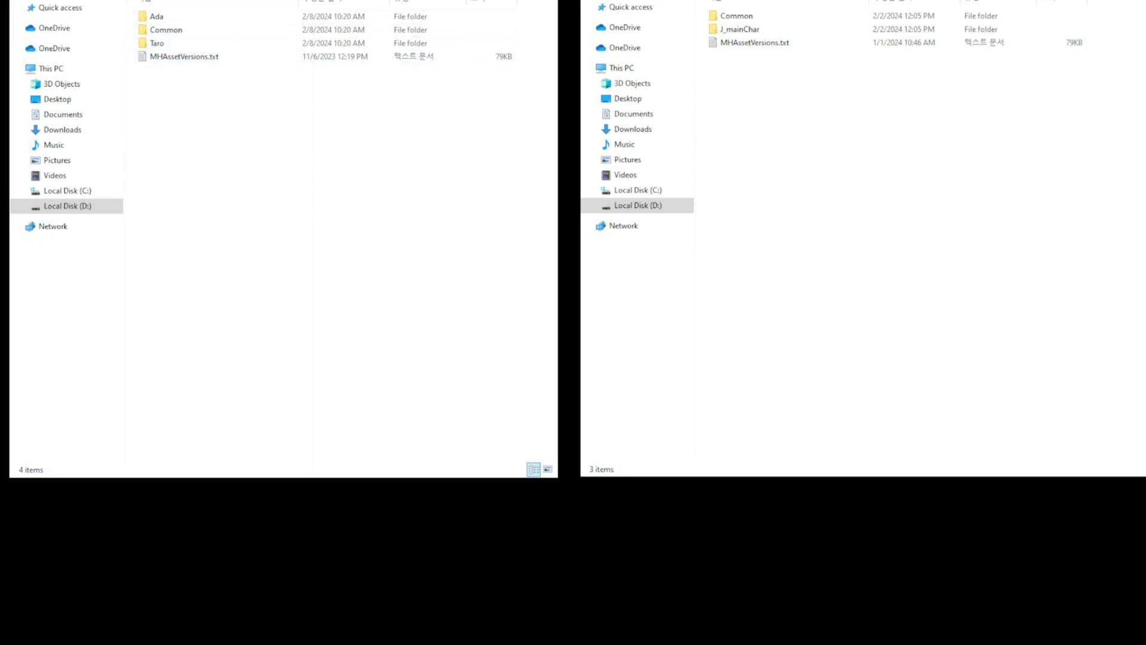
{"action": "key", "text": "alt+Left"}
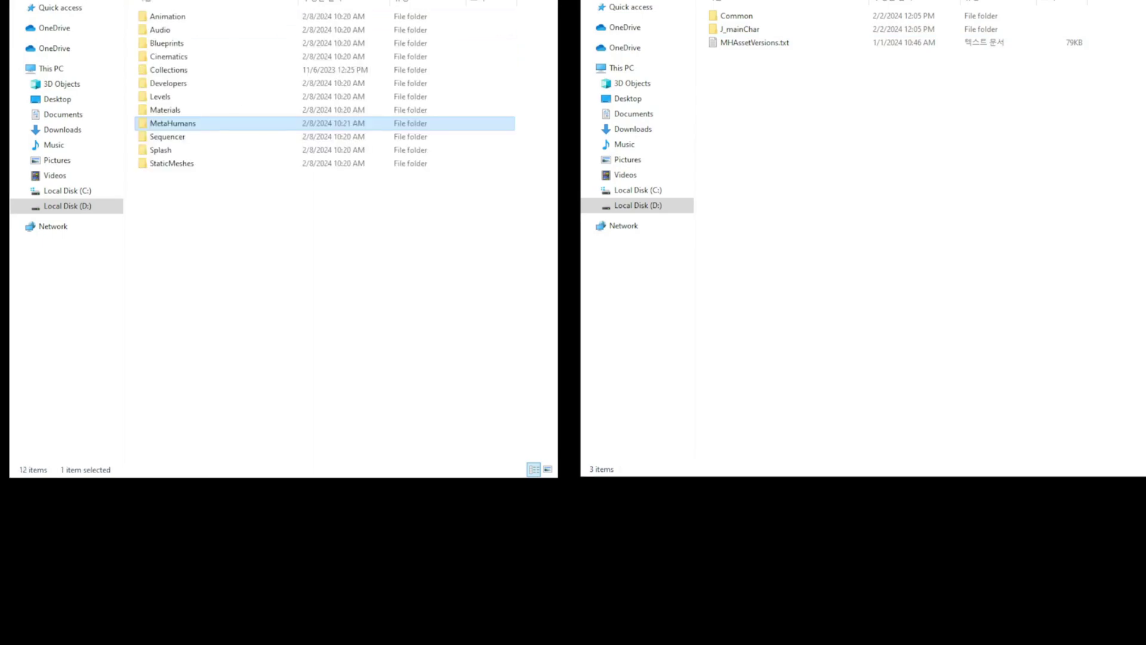
{"action": "key", "text": "alt+Up"}
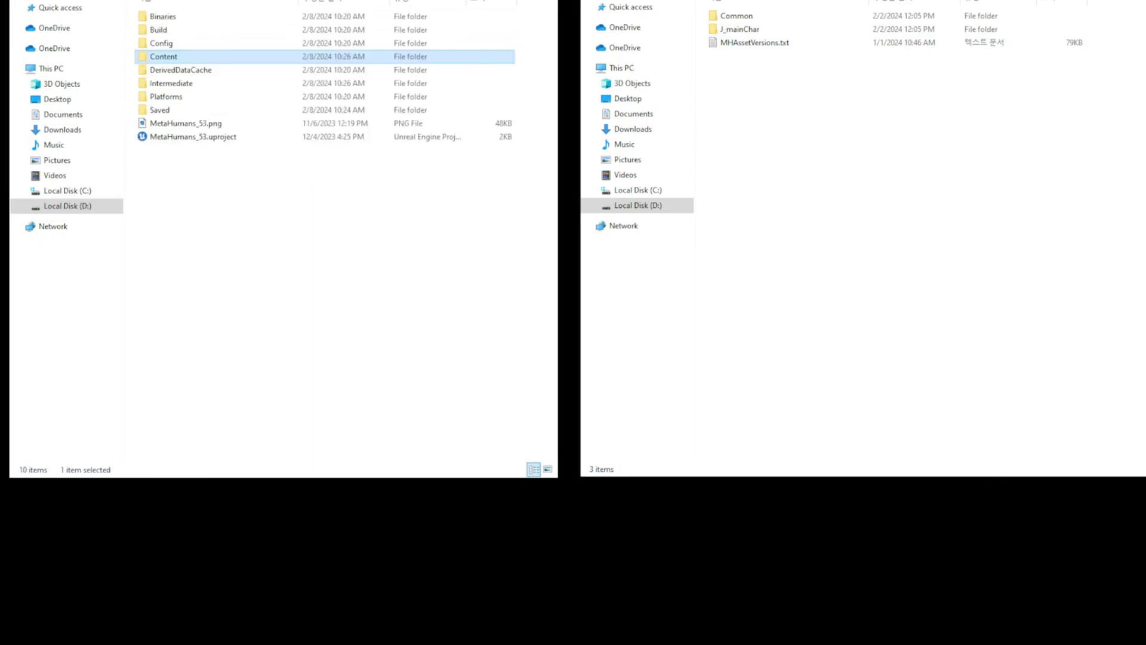
{"action": "double_click", "coordinate": [172, 58]}
{"action": "double_click", "coordinate": [202, 124]}
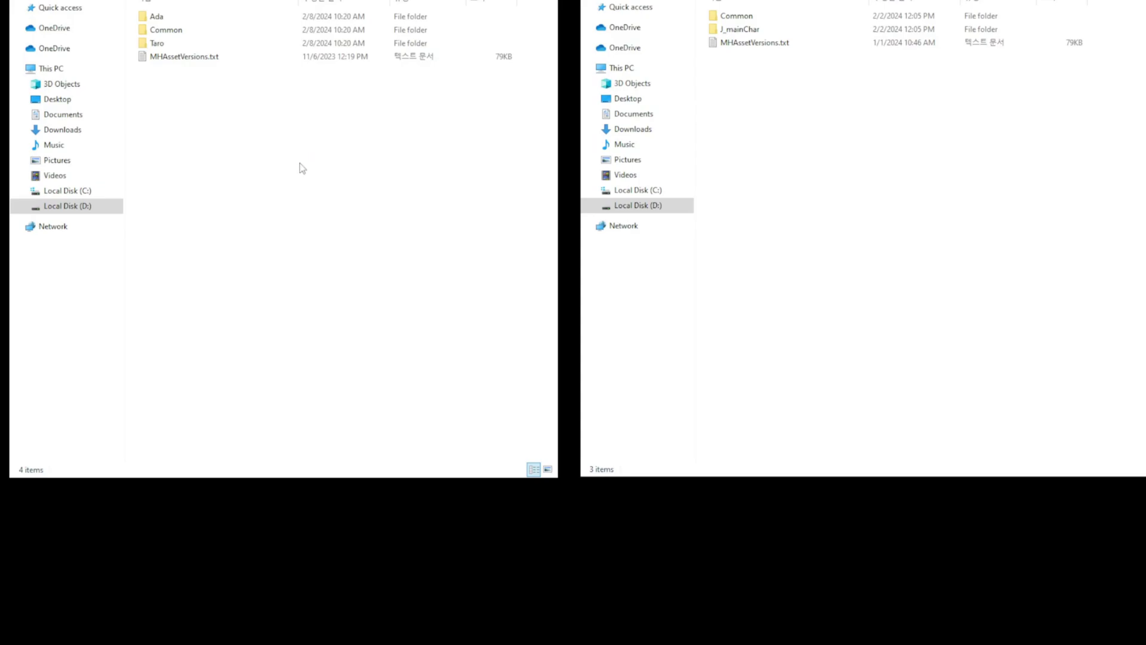
{"action": "key", "text": "ctrl+v"}
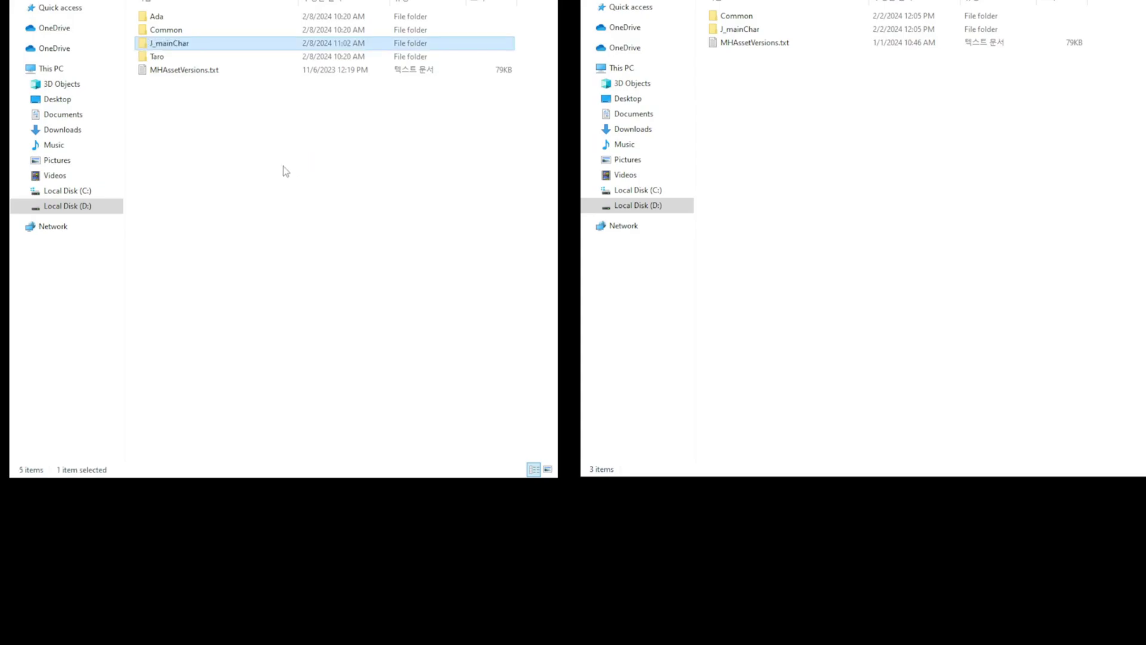
Look inside the pasted J_mainChar folder, return to the project root and open MetaHumans_53.uproject
{"action": "double_click", "coordinate": [172, 44]}
{"action": "key", "text": "alt+Left"}
{"action": "key", "text": "alt+Left"}
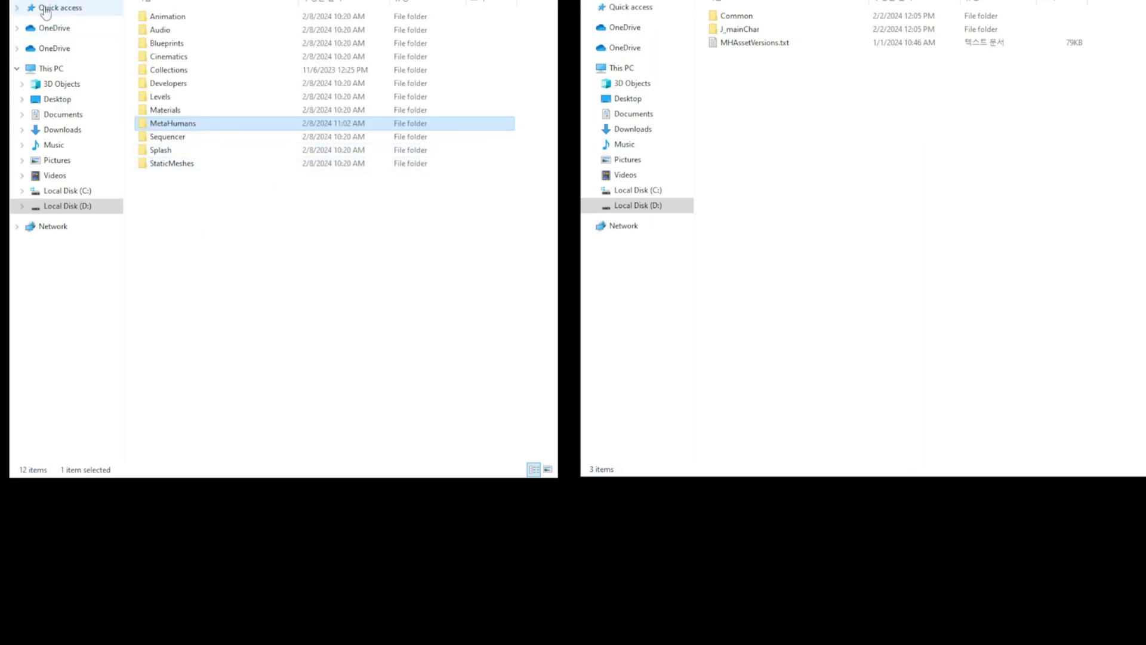
{"action": "key", "text": "alt+Up"}
{"action": "double_click", "coordinate": [232, 138]}
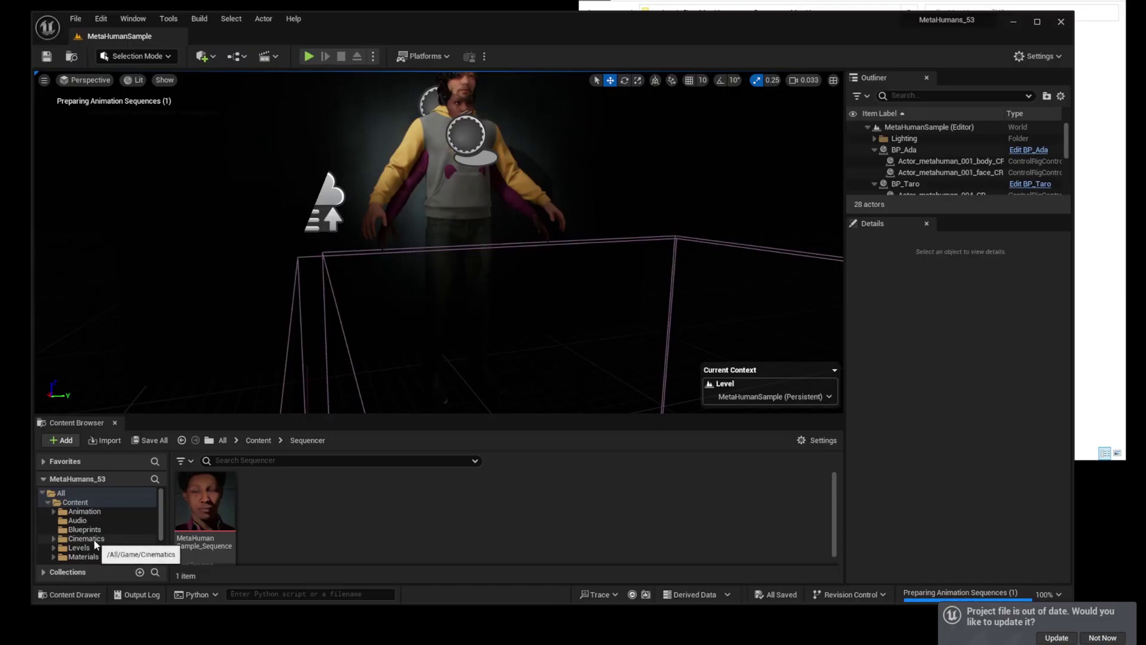
Browse to the MetaHumans/J_mainChar/Body content folder and inspect the asset details of the J_mainChar skeletal mesh
{"action": "scroll", "coordinate": [96, 541], "scroll_direction": "down", "scroll_amount": 3}
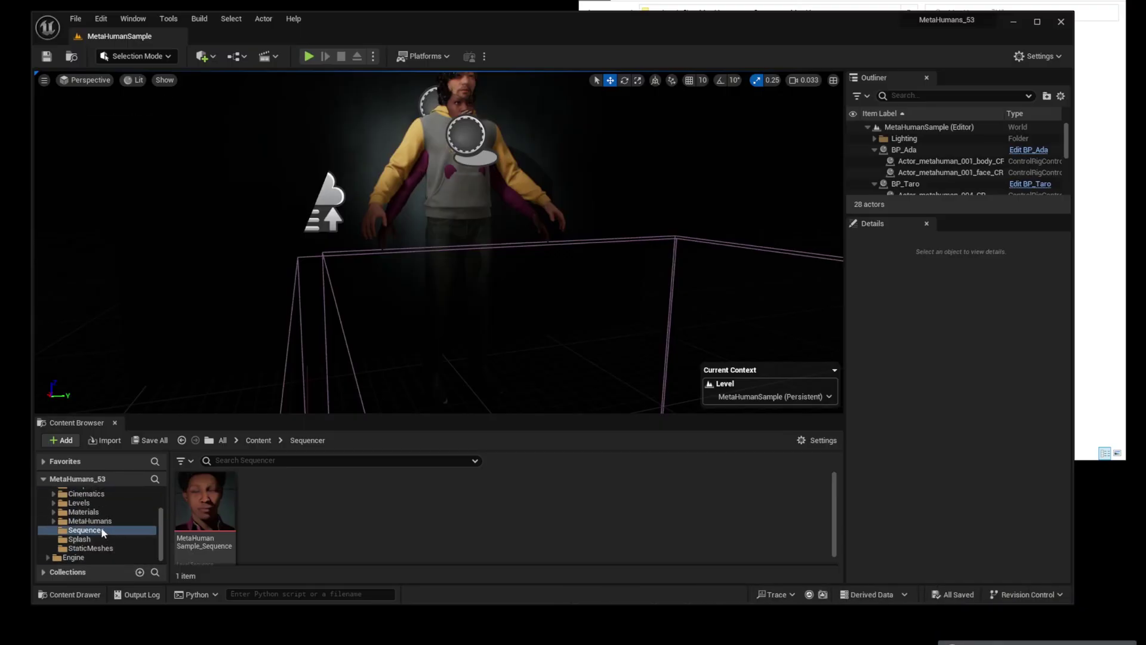
{"action": "left_click", "coordinate": [101, 522]}
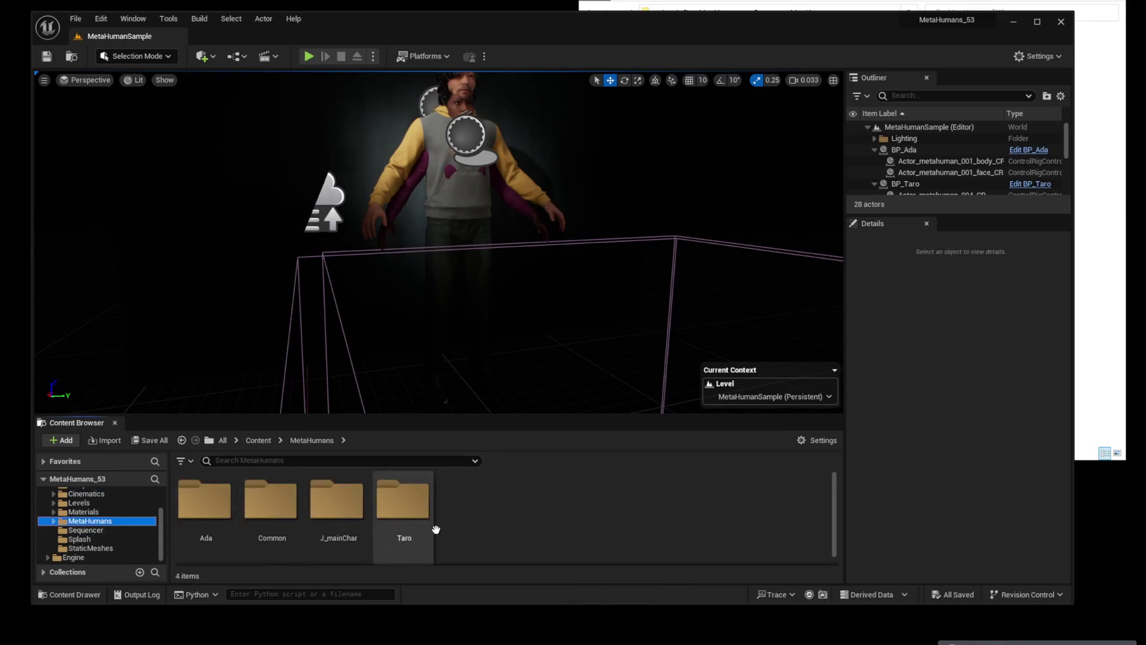
{"action": "double_click", "coordinate": [339, 527]}
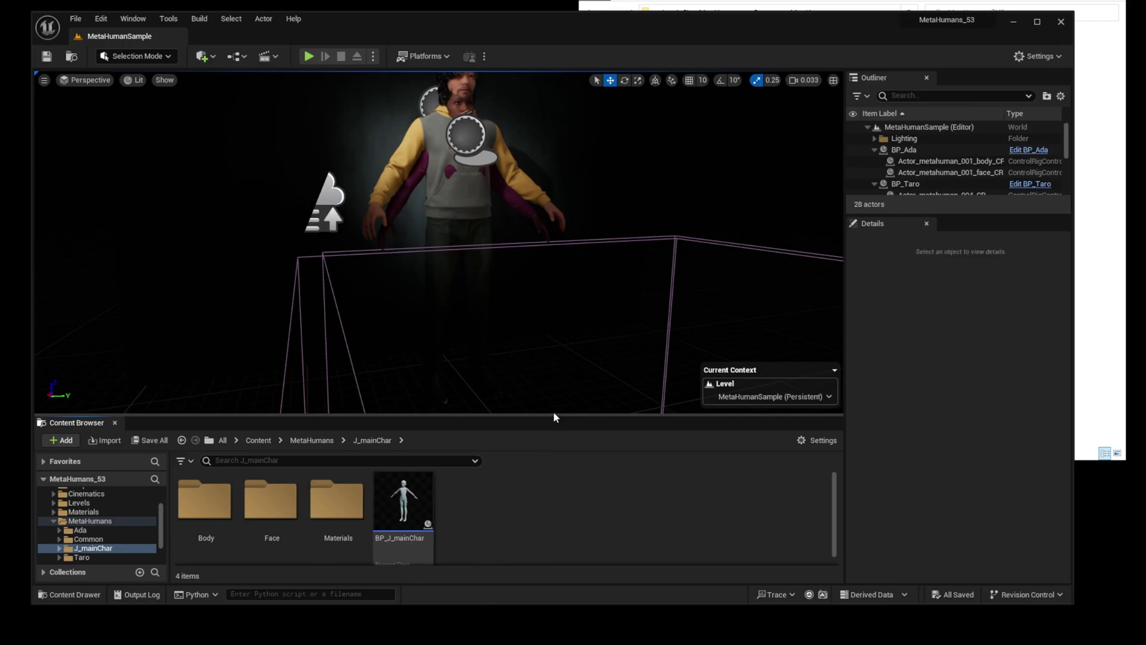
{"action": "left_click_drag", "start_coordinate": [560, 415], "coordinate": [589, 354]}
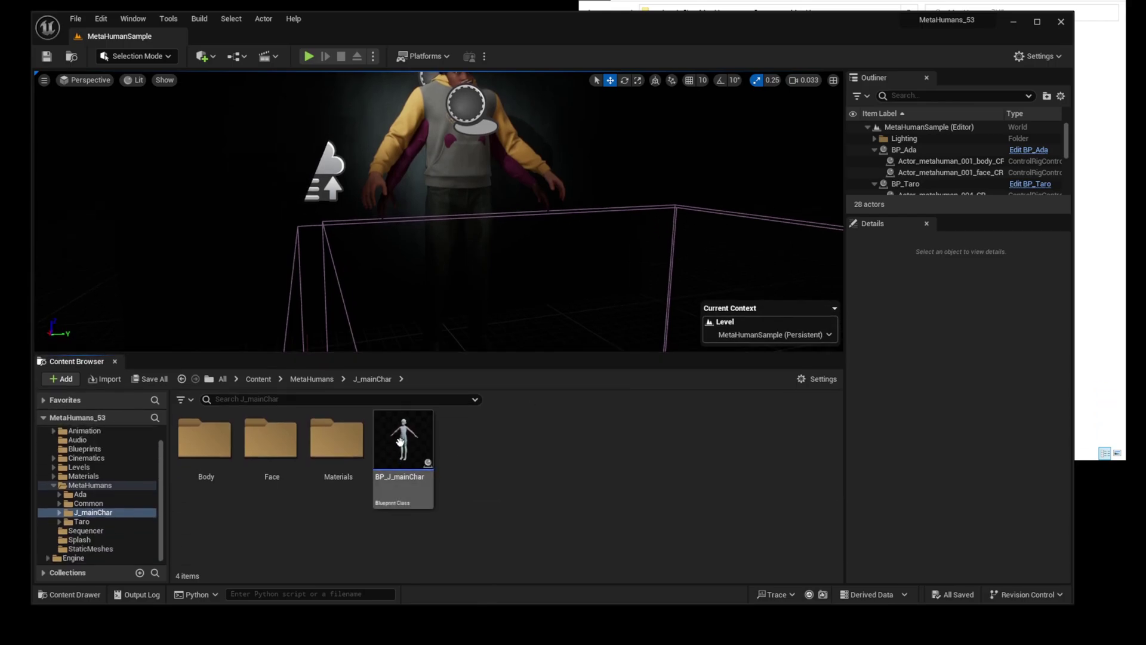
{"action": "double_click", "coordinate": [204, 457]}
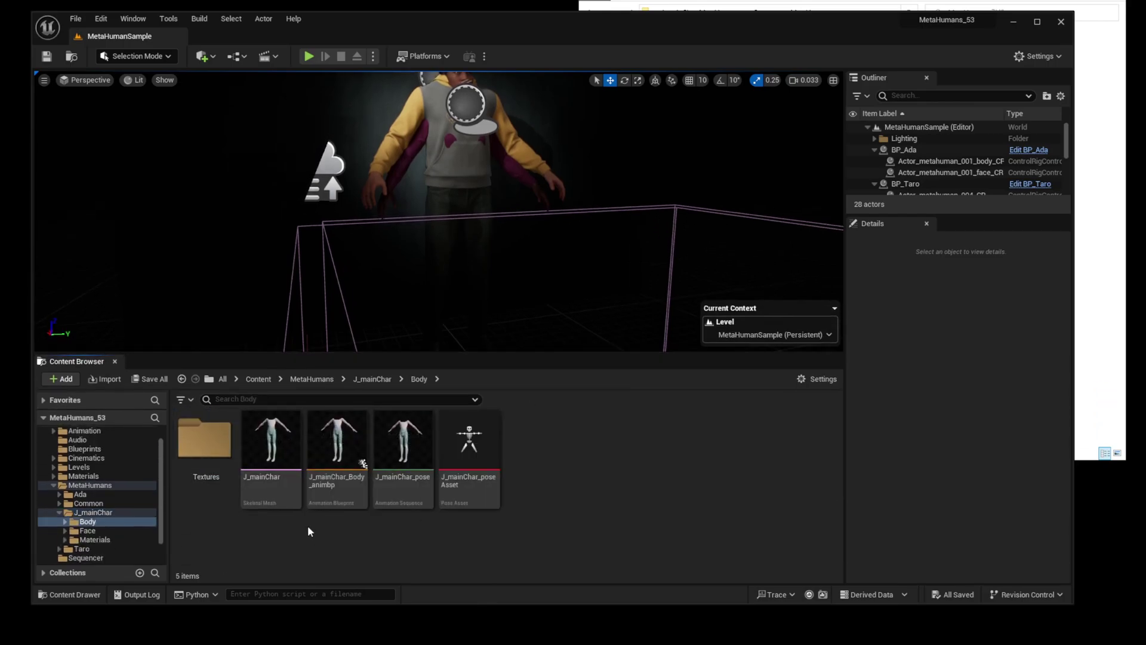
{"action": "mouse_move", "coordinate": [271, 459]}
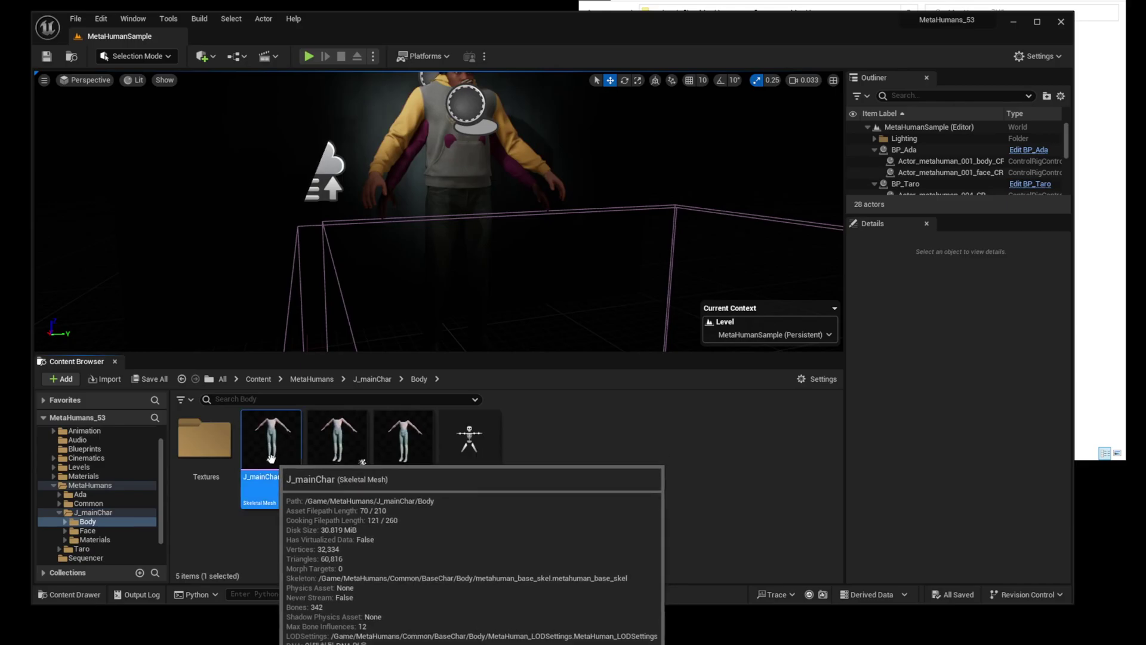
Look up the skeleton used by the J_mainChar skeletal mesh
{"action": "right_click", "coordinate": [270, 458]}
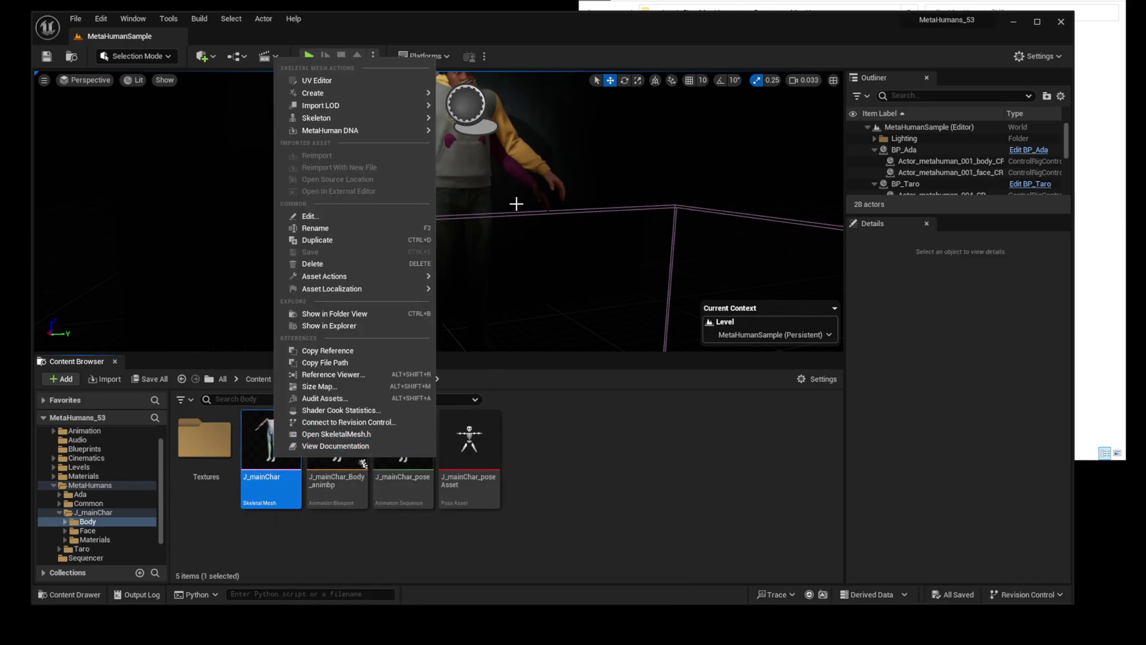
{"action": "mouse_move", "coordinate": [424, 117]}
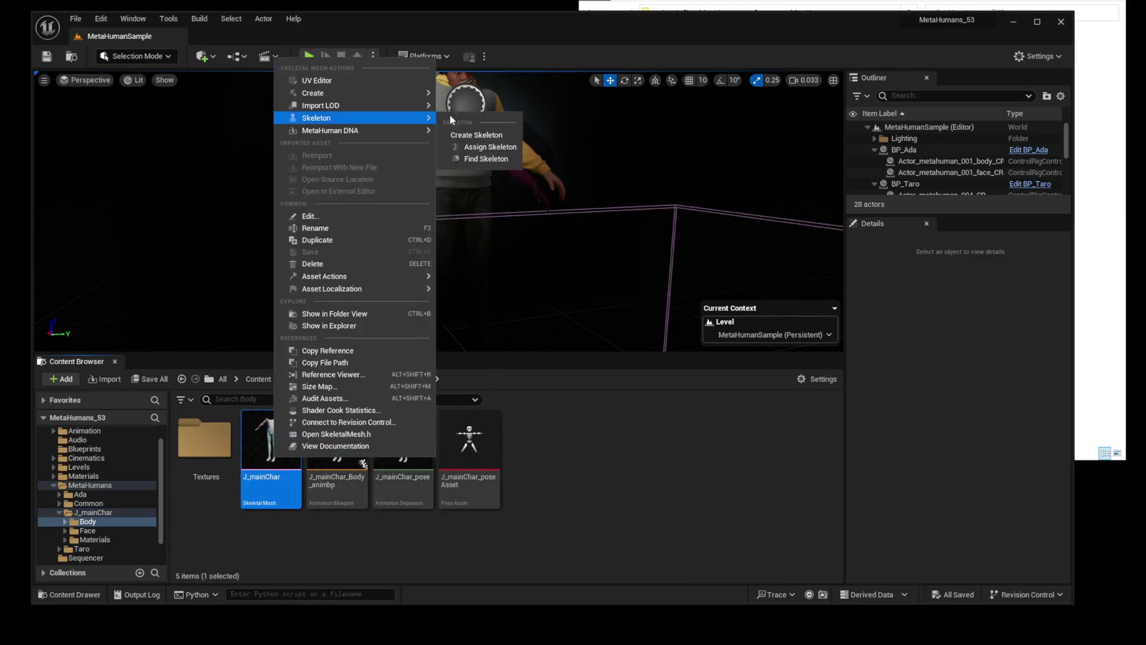
{"action": "left_click", "coordinate": [478, 159]}
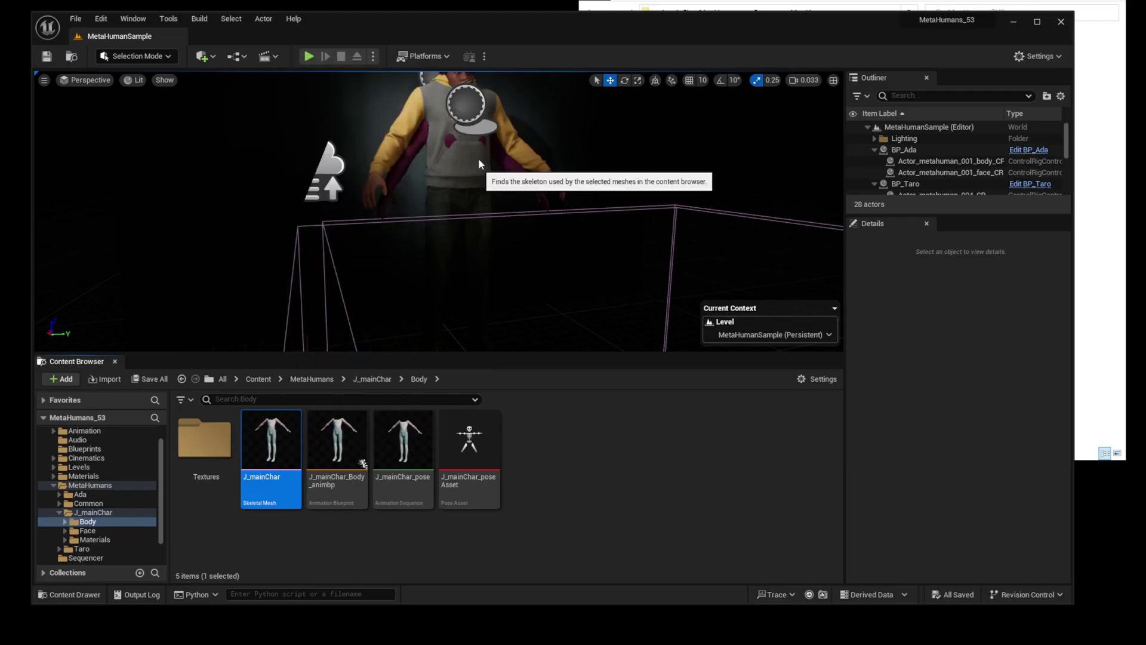
{"action": "right_click", "coordinate": [273, 468]}
{"action": "left_click", "coordinate": [365, 521]}
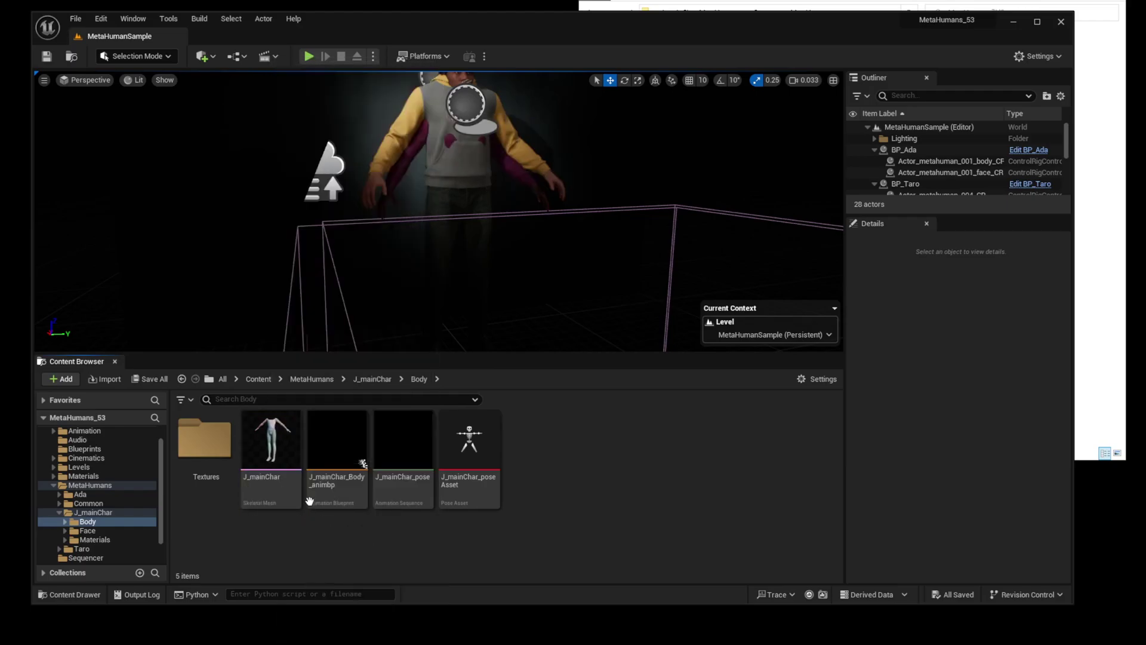
Assign metahuman_base_skel as the skeleton of the J_mainChar skeletal mesh
{"action": "left_click", "coordinate": [274, 457]}
{"action": "right_click", "coordinate": [278, 460]}
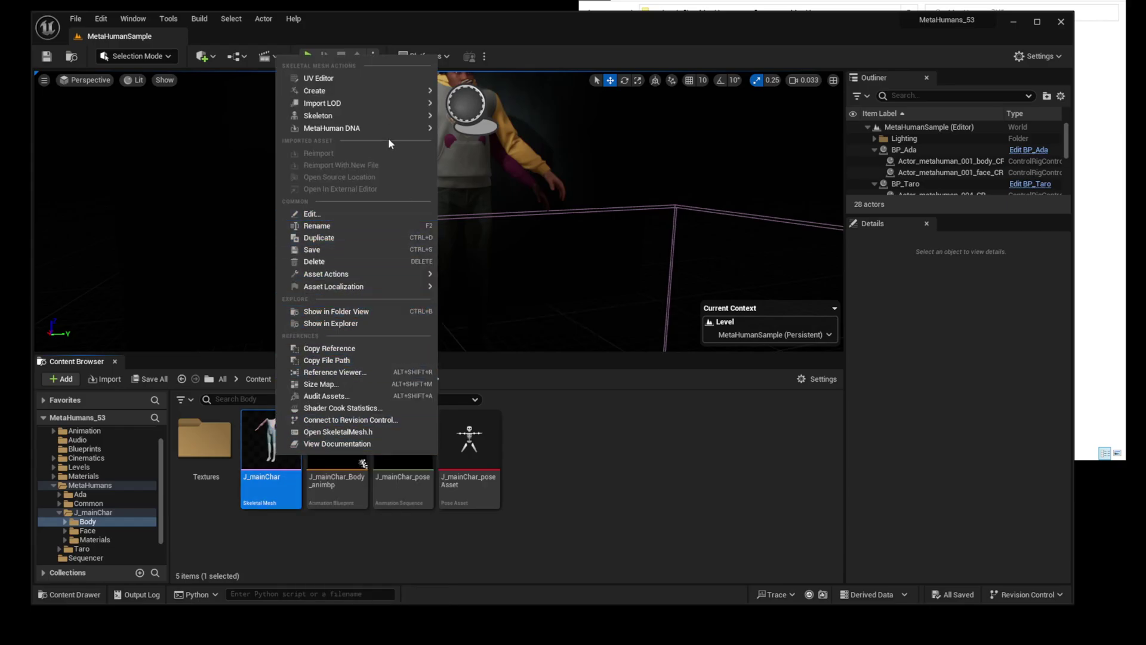
{"action": "mouse_move", "coordinate": [421, 118]}
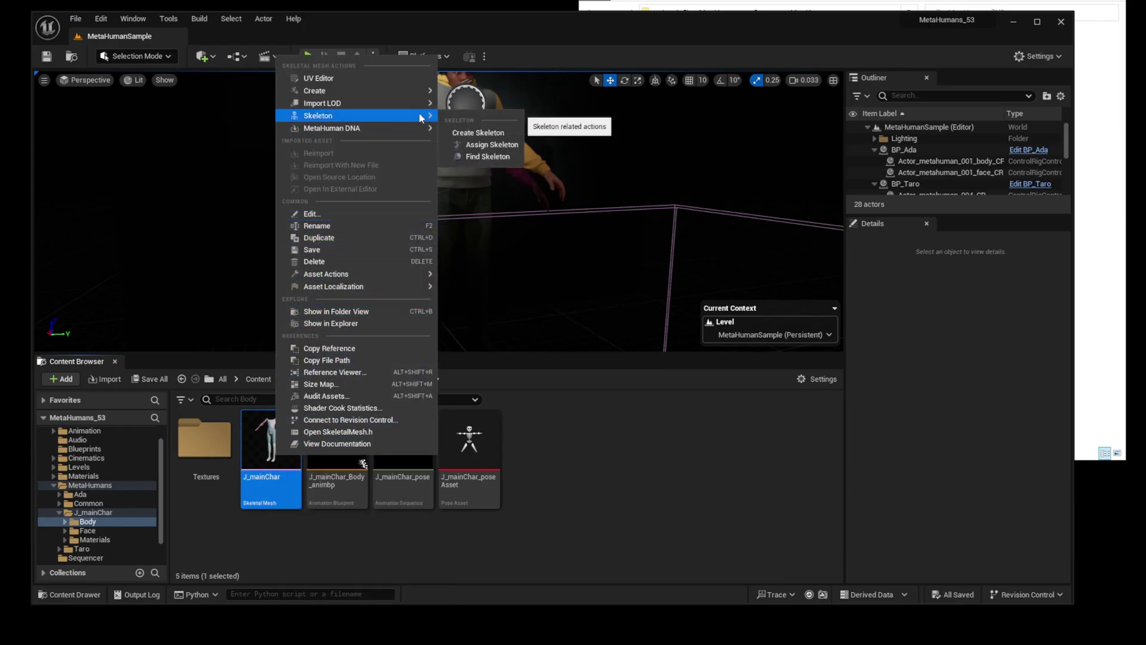
{"action": "left_click", "coordinate": [496, 146]}
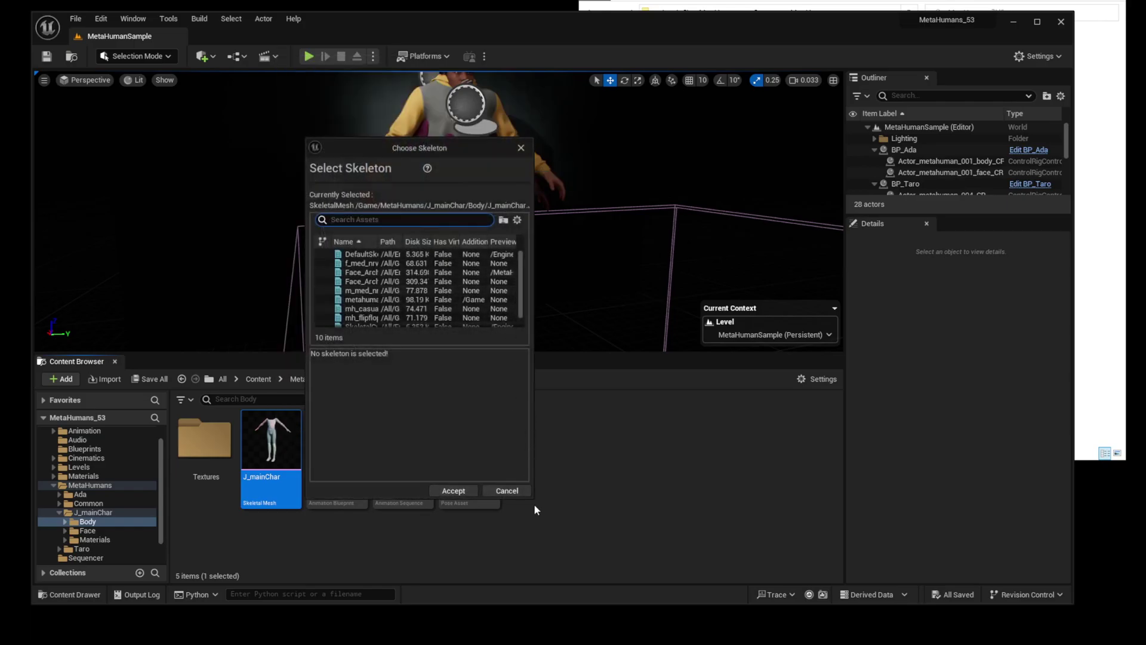
{"action": "left_click_drag", "start_coordinate": [532, 498], "coordinate": [869, 556]}
{"action": "left_click", "coordinate": [394, 299]}
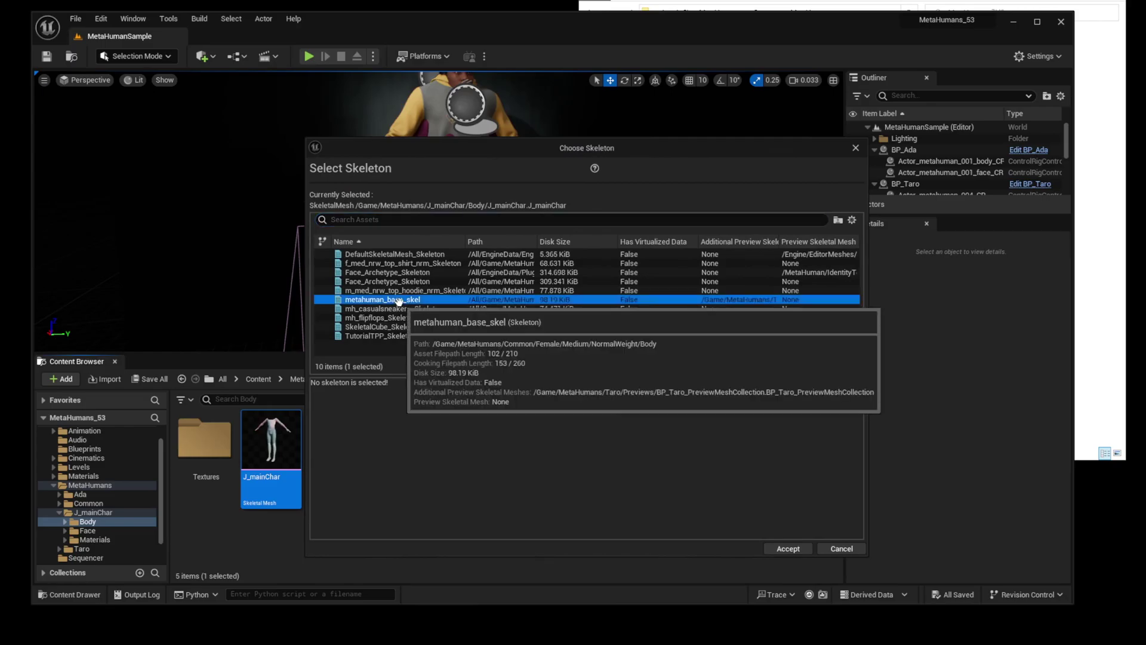
{"action": "left_click", "coordinate": [796, 550]}
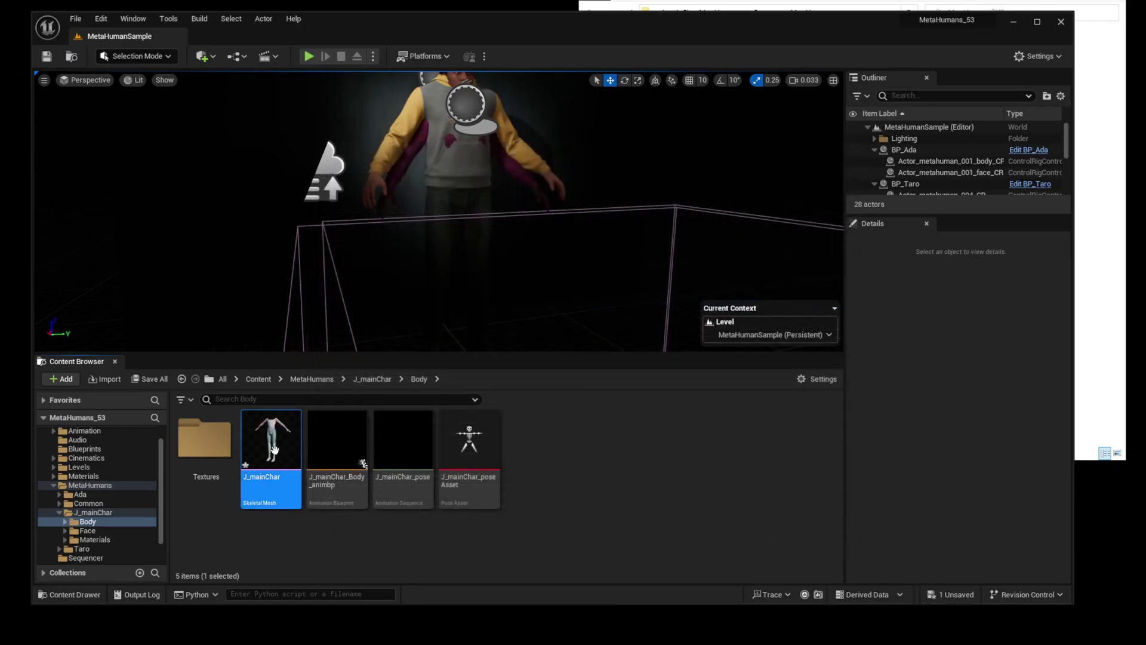
Locate the skeleton assigned to the J_mainChar skeletal mesh, and return to the J_mainChar/Body folder
{"action": "right_click", "coordinate": [281, 456]}
{"action": "mouse_move", "coordinate": [433, 118]}
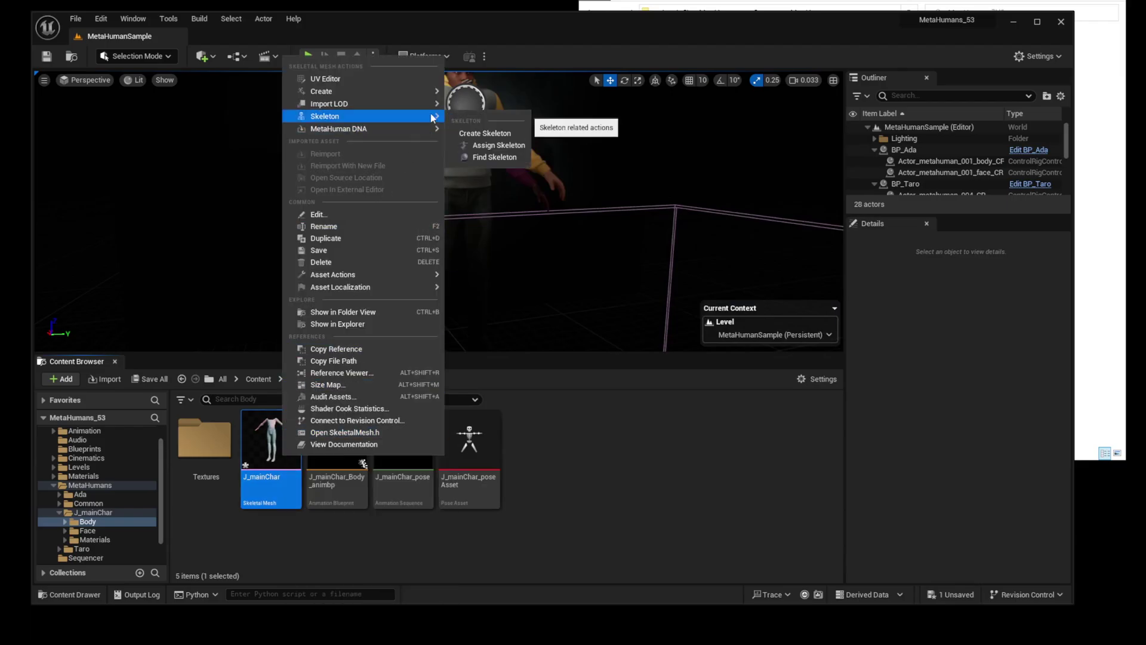
{"action": "left_click", "coordinate": [487, 164]}
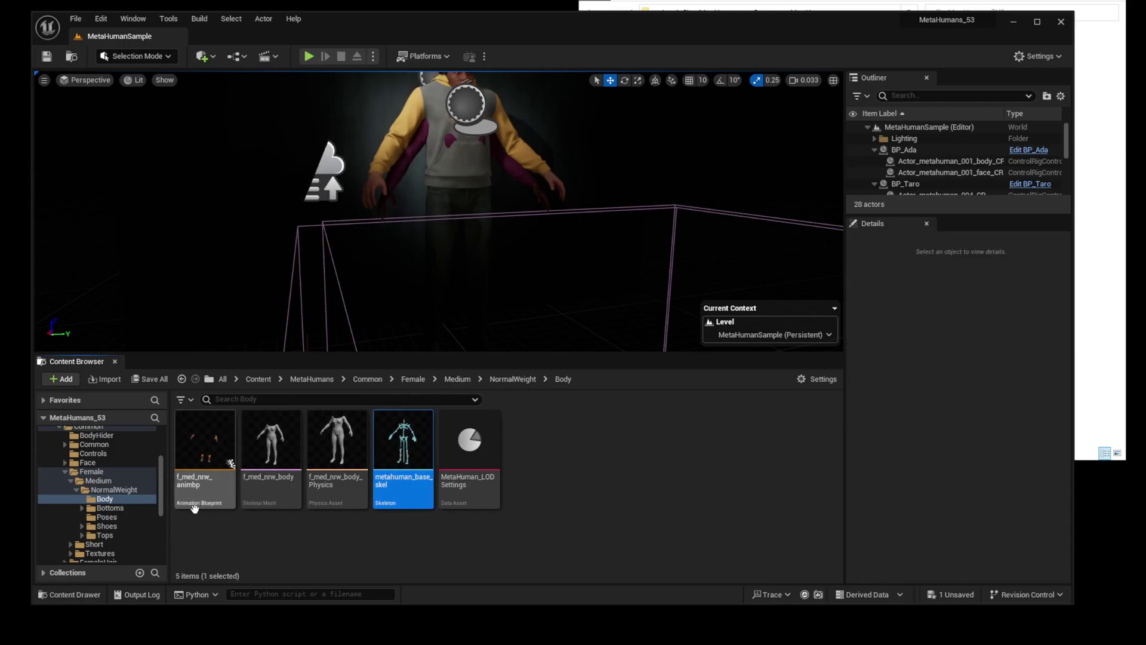
{"action": "scroll", "coordinate": [108, 526], "scroll_direction": "down", "scroll_amount": 5}
{"action": "scroll", "coordinate": [110, 523], "scroll_direction": "down", "scroll_amount": 1}
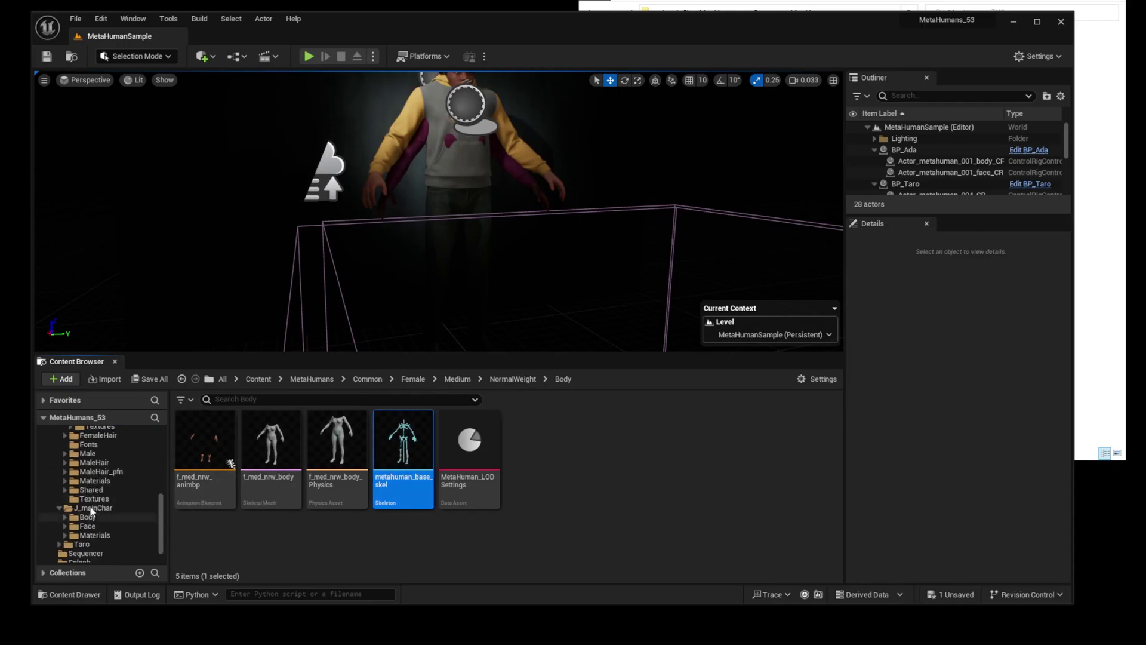
{"action": "left_click", "coordinate": [92, 518]}
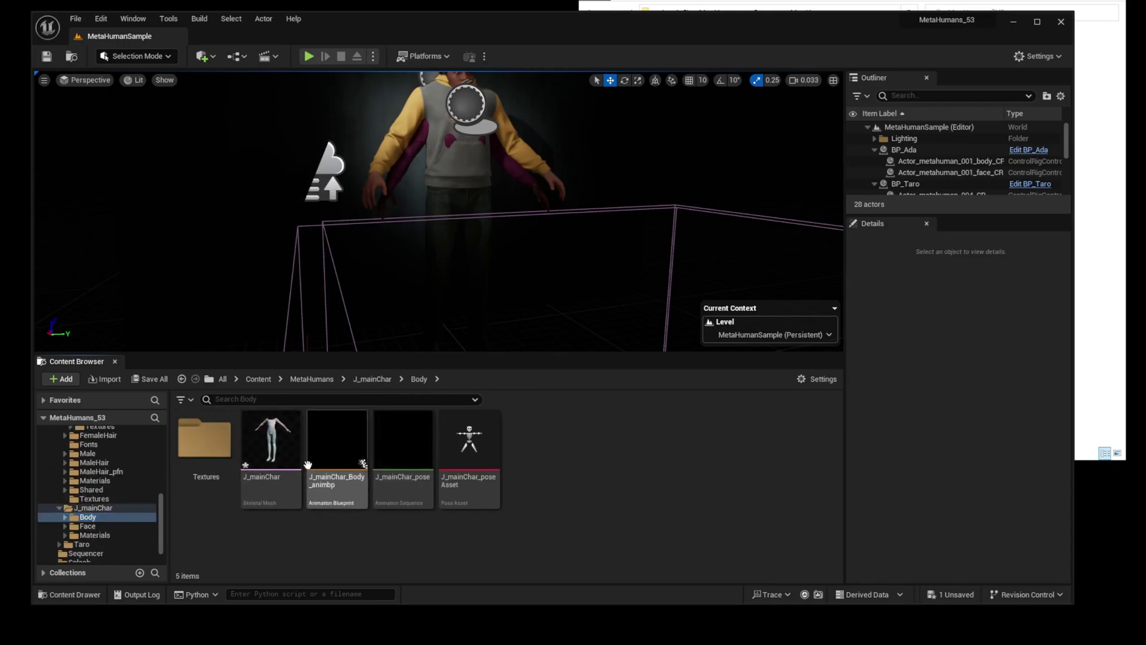
Save the J_mainChar skeletal mesh in the Body folder
{"action": "left_click", "coordinate": [348, 458]}
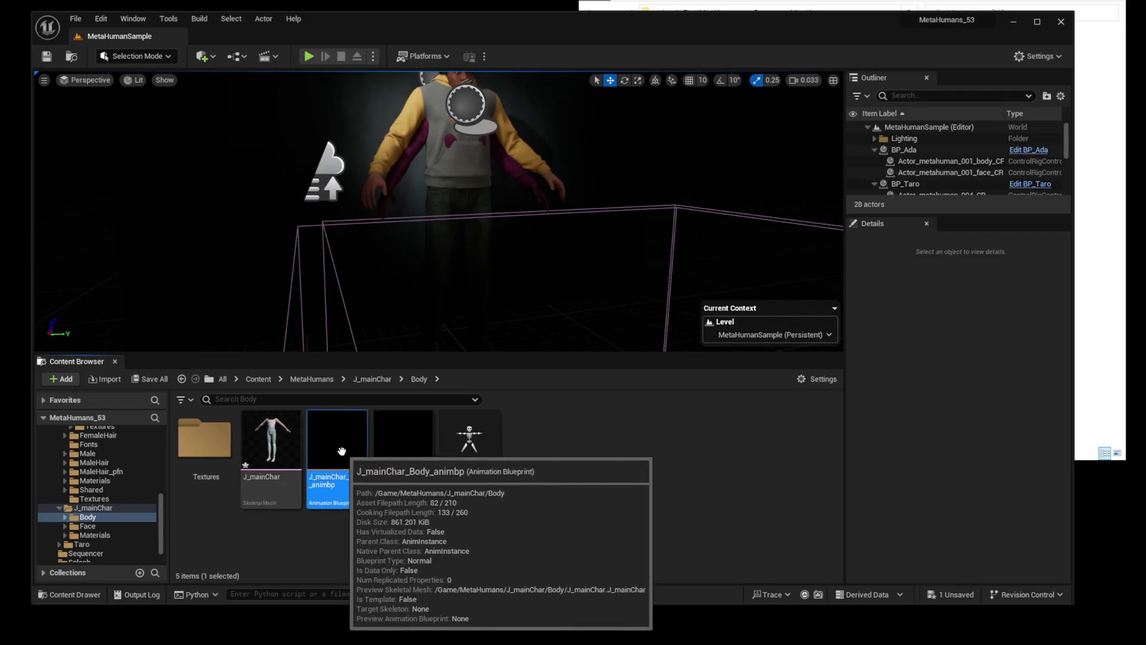
{"action": "right_click", "coordinate": [342, 450]}
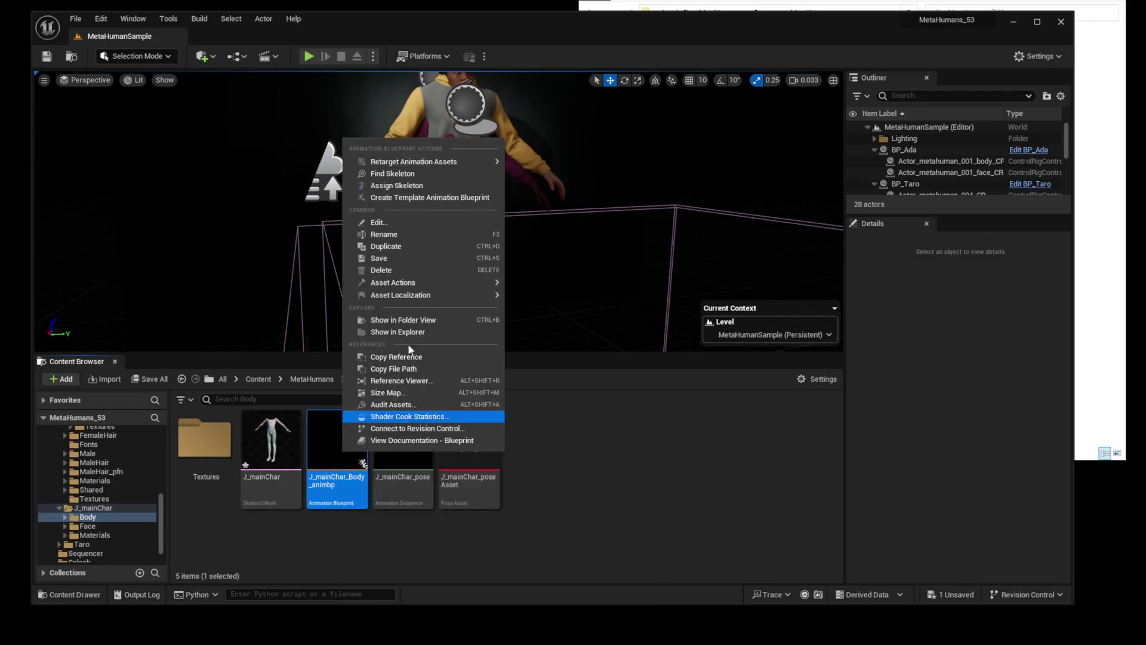
{"action": "right_click", "coordinate": [274, 449]}
{"action": "left_click", "coordinate": [341, 238]}
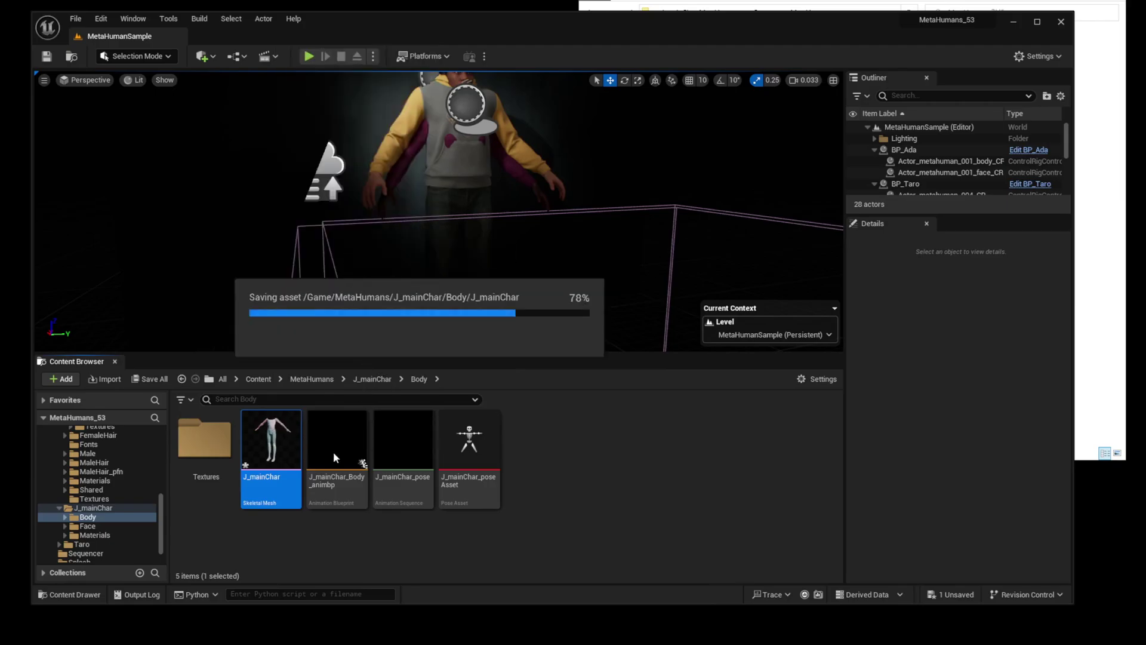
Look up the skeleton used by the J_mainChar_Body_animbp animation blueprint
{"action": "left_click", "coordinate": [335, 452]}
{"action": "right_click", "coordinate": [335, 451]}
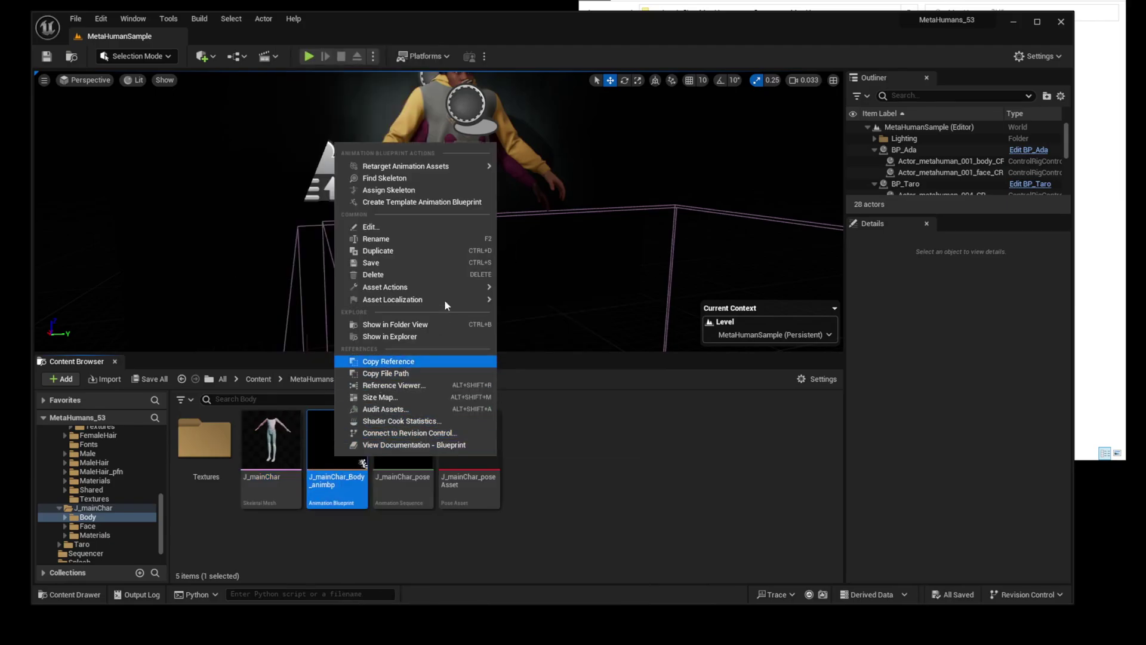
{"action": "left_click", "coordinate": [471, 178]}
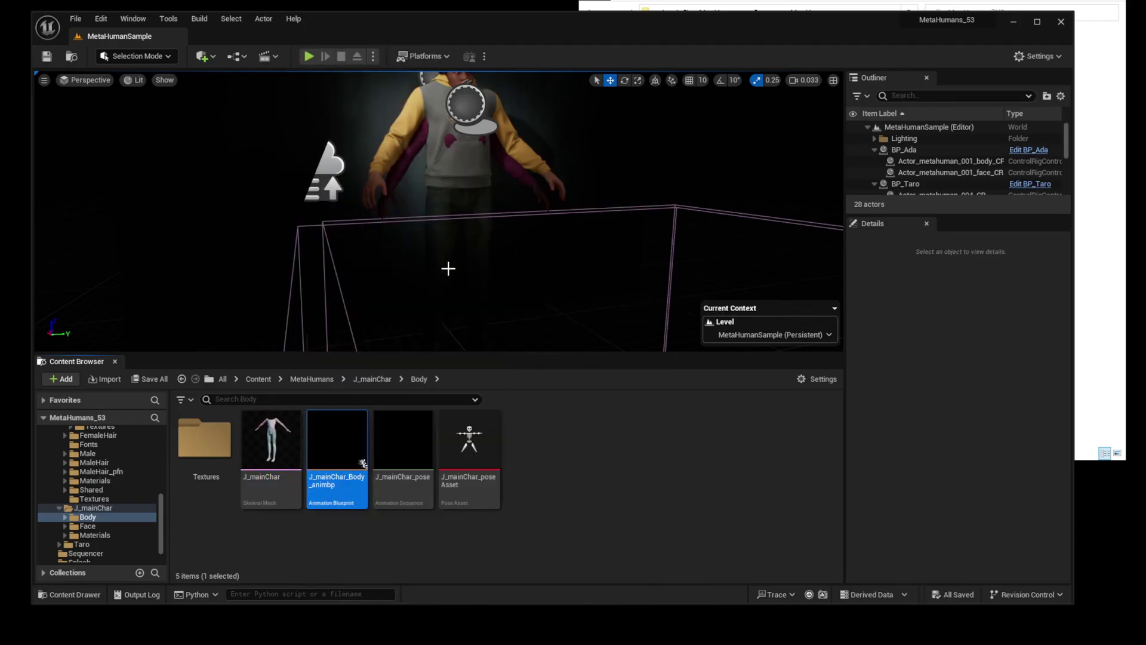
Assign metahuman_base_skel as the skeleton of the J_mainChar_Body_animbp animation blueprint
{"action": "right_click", "coordinate": [347, 460]}
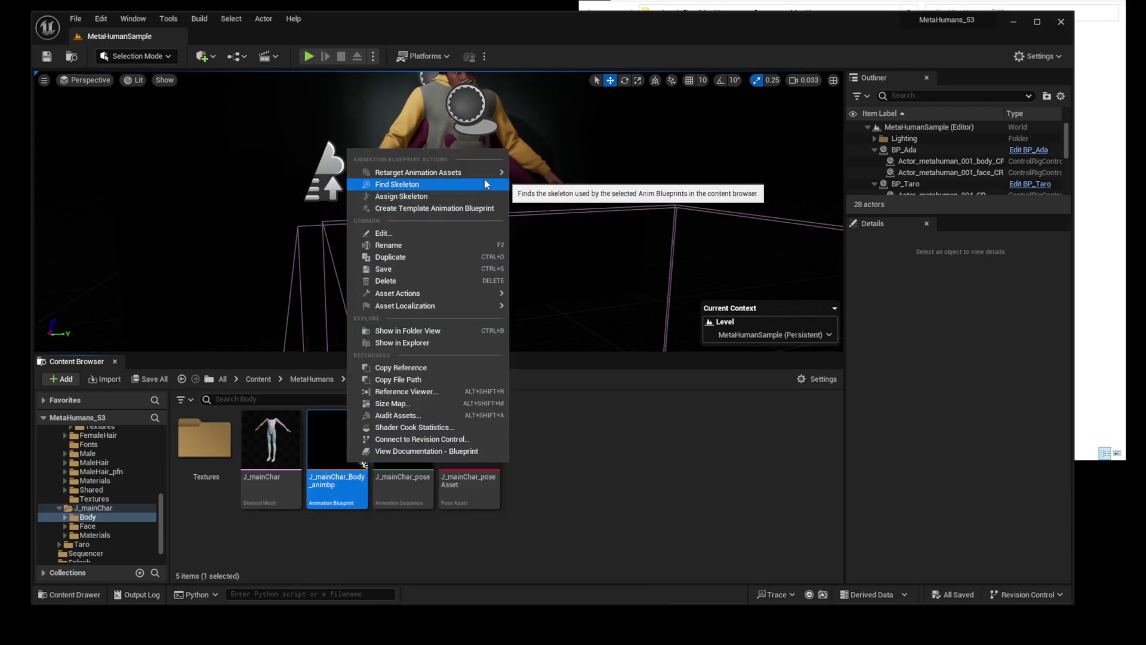
{"action": "left_click", "coordinate": [445, 195]}
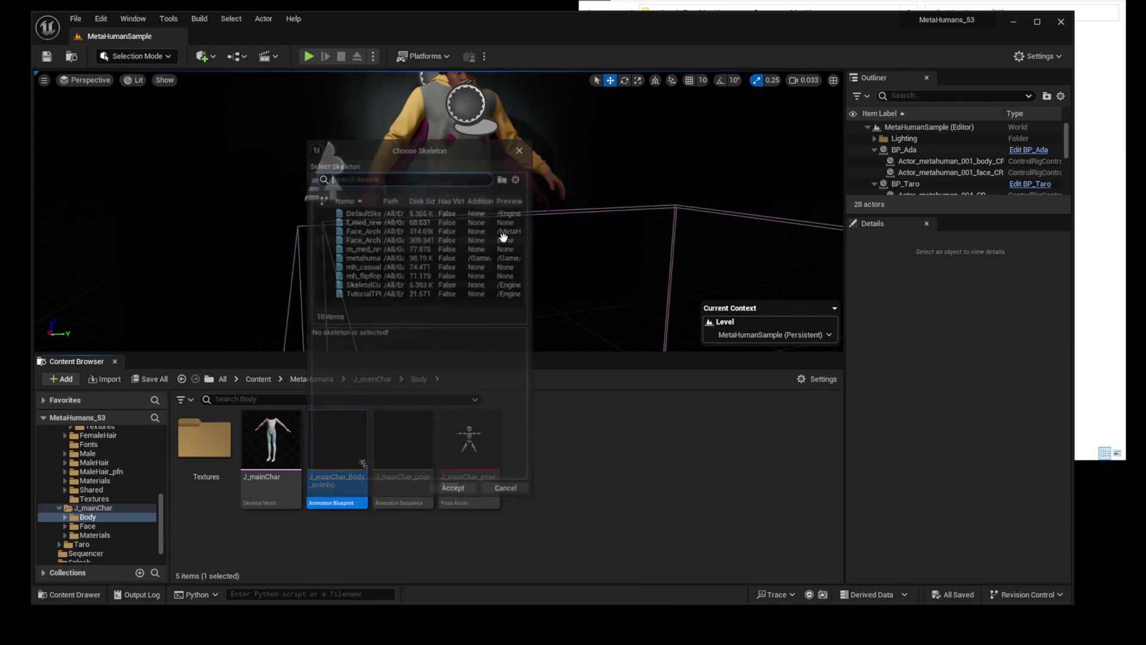
{"action": "left_click_drag", "start_coordinate": [439, 157], "coordinate": [631, 117]}
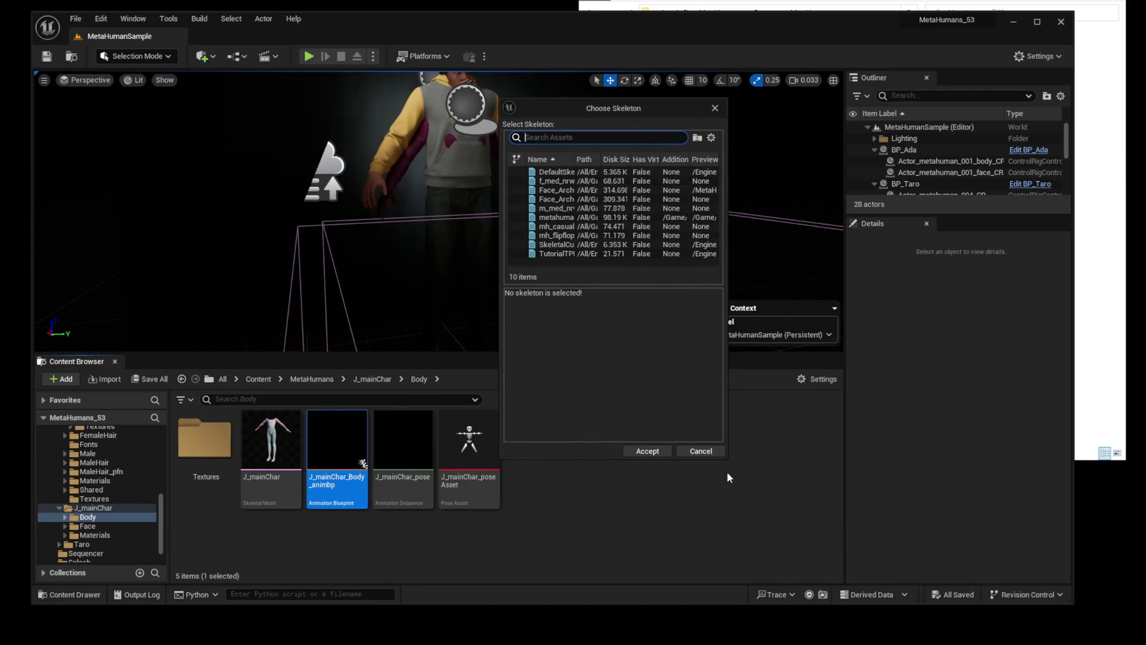
{"action": "left_click_drag", "start_coordinate": [727, 457], "coordinate": [939, 530]}
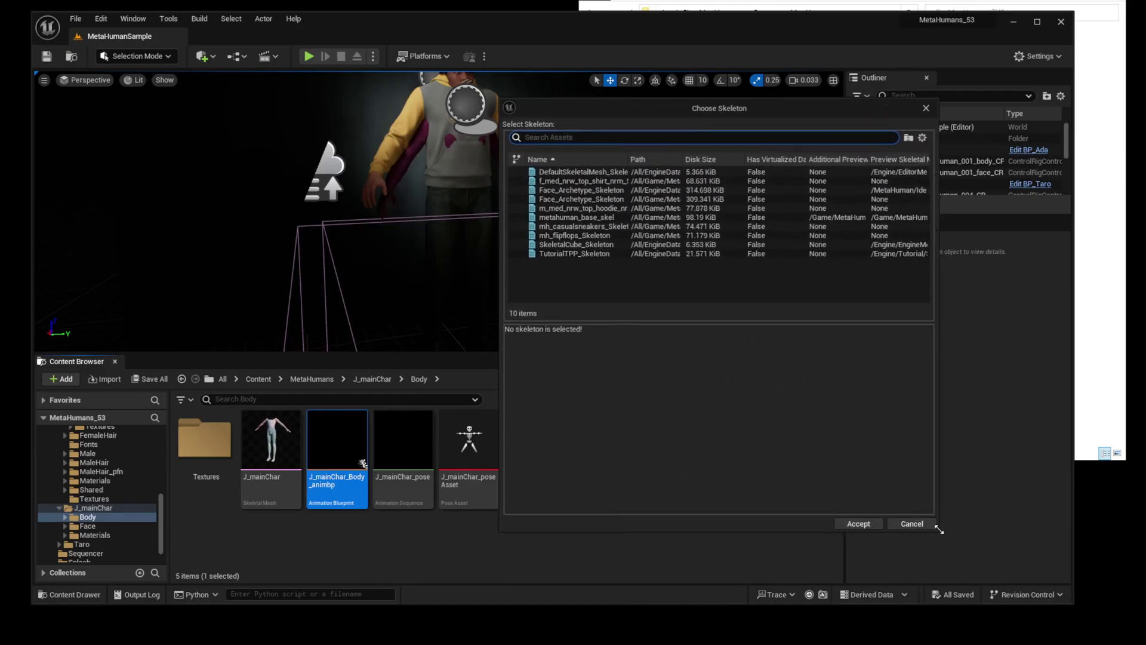
{"action": "left_click", "coordinate": [591, 217]}
{"action": "left_click", "coordinate": [858, 523]}
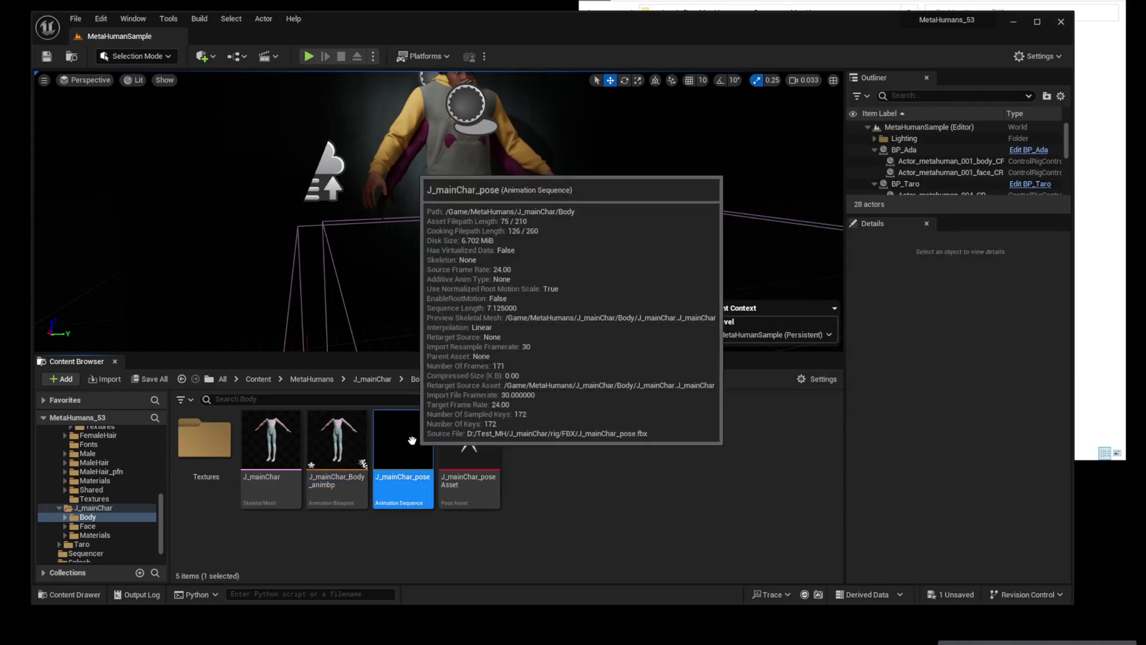
Look up the skeleton of the J_mainChar_pose animation sequence and replace it with metahuman_base_skel
{"action": "right_click", "coordinate": [411, 441]}
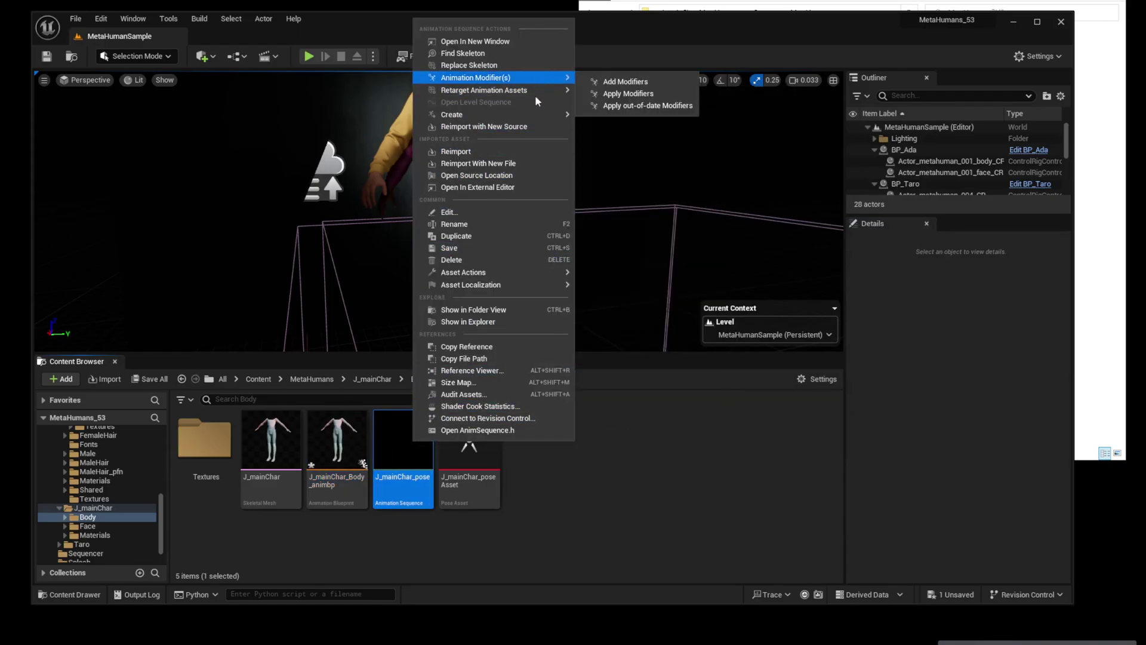
{"action": "left_click", "coordinate": [535, 53]}
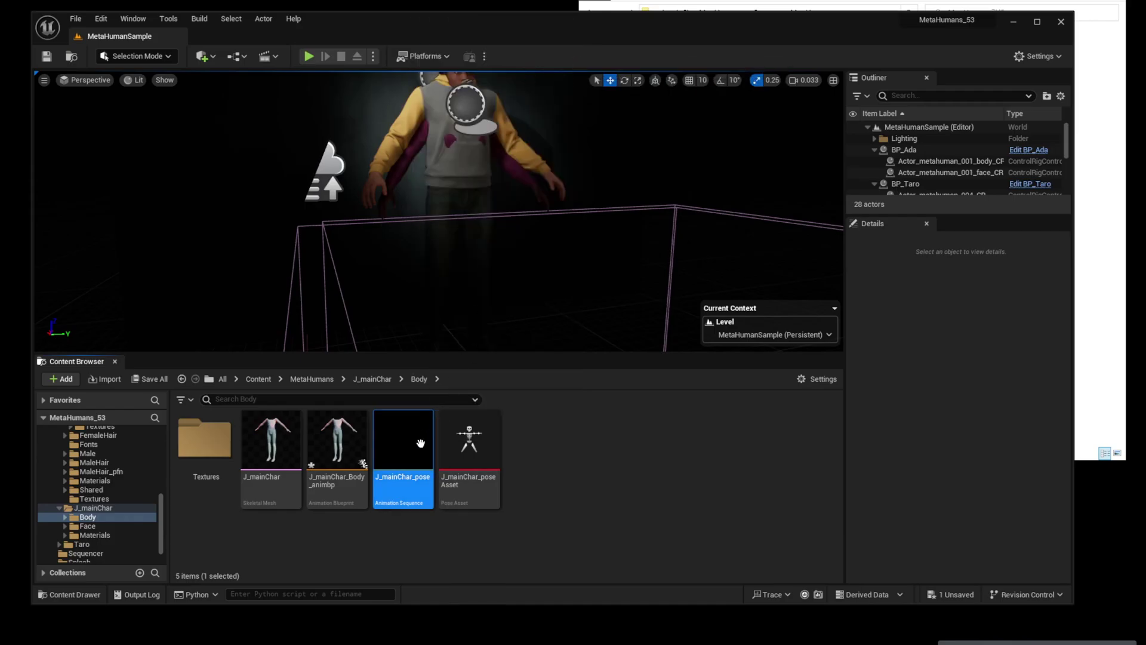
{"action": "right_click", "coordinate": [420, 443]}
{"action": "mouse_move", "coordinate": [543, 92]}
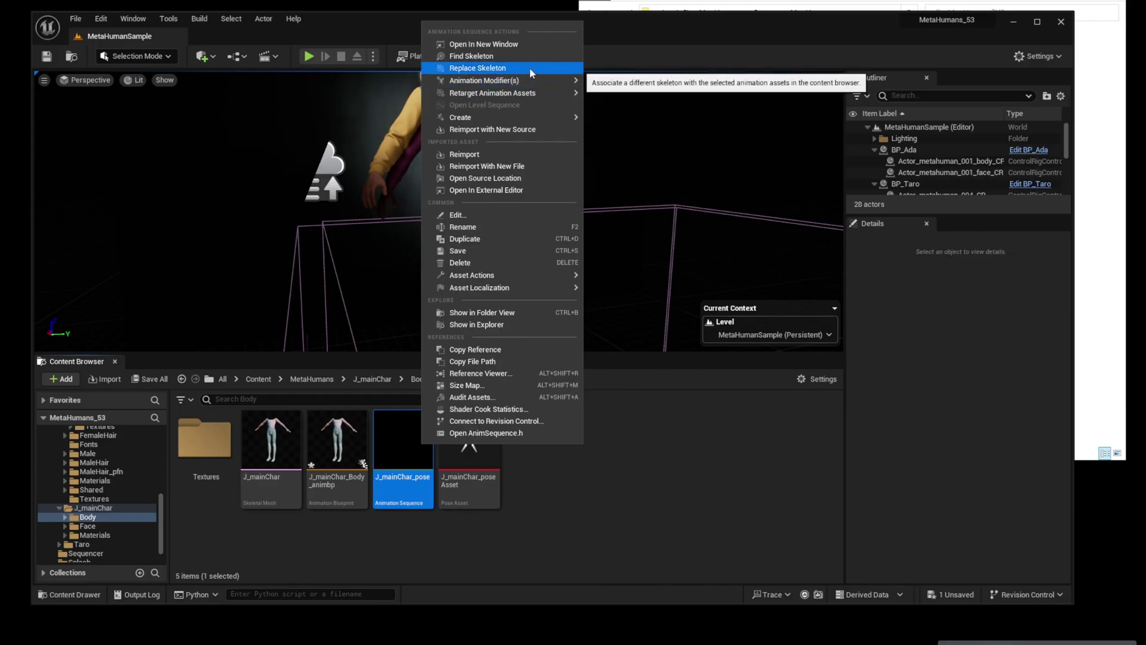
{"action": "left_click", "coordinate": [531, 68]}
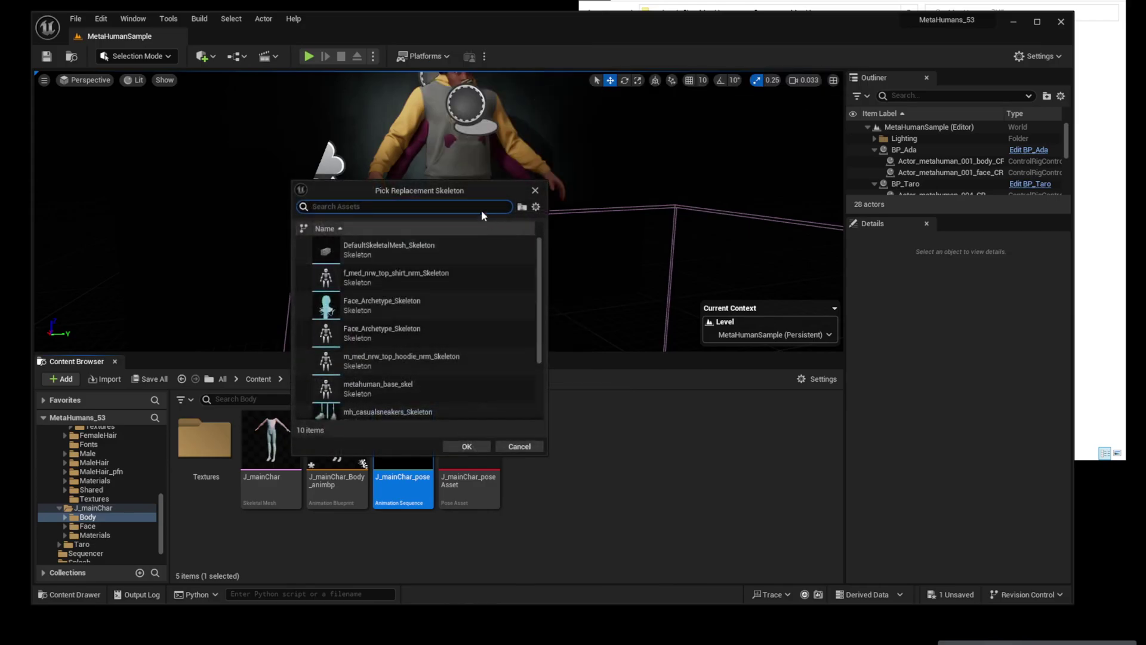
{"action": "scroll", "coordinate": [668, 290], "scroll_direction": "down", "scroll_amount": 3}
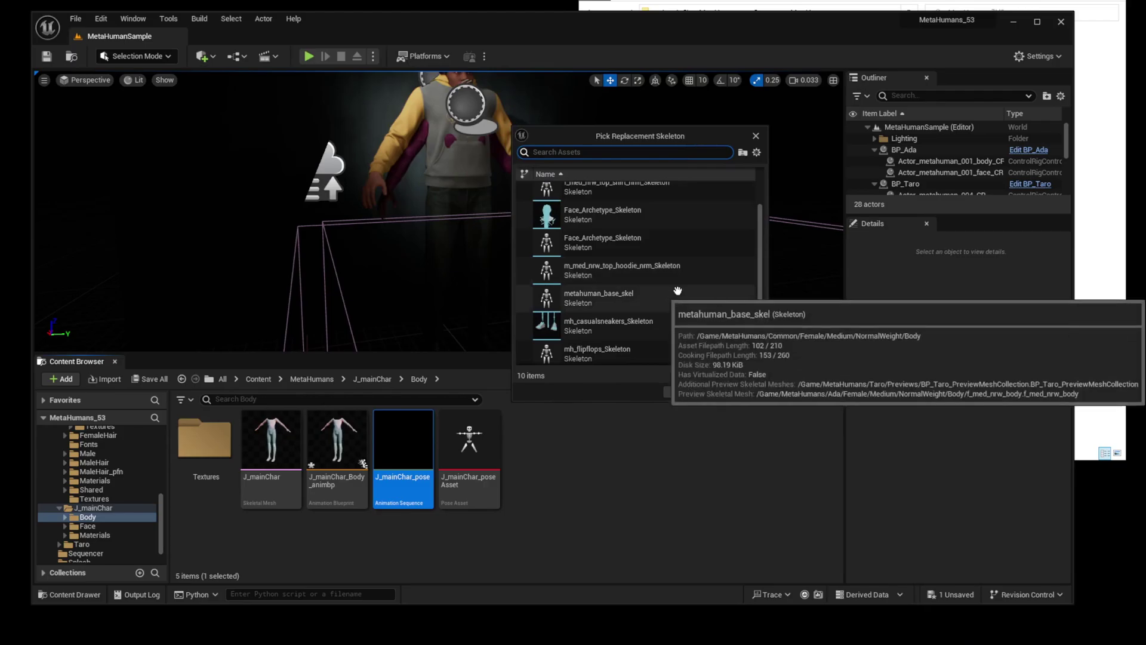
{"action": "scroll", "coordinate": [670, 297], "scroll_direction": "up", "scroll_amount": 4}
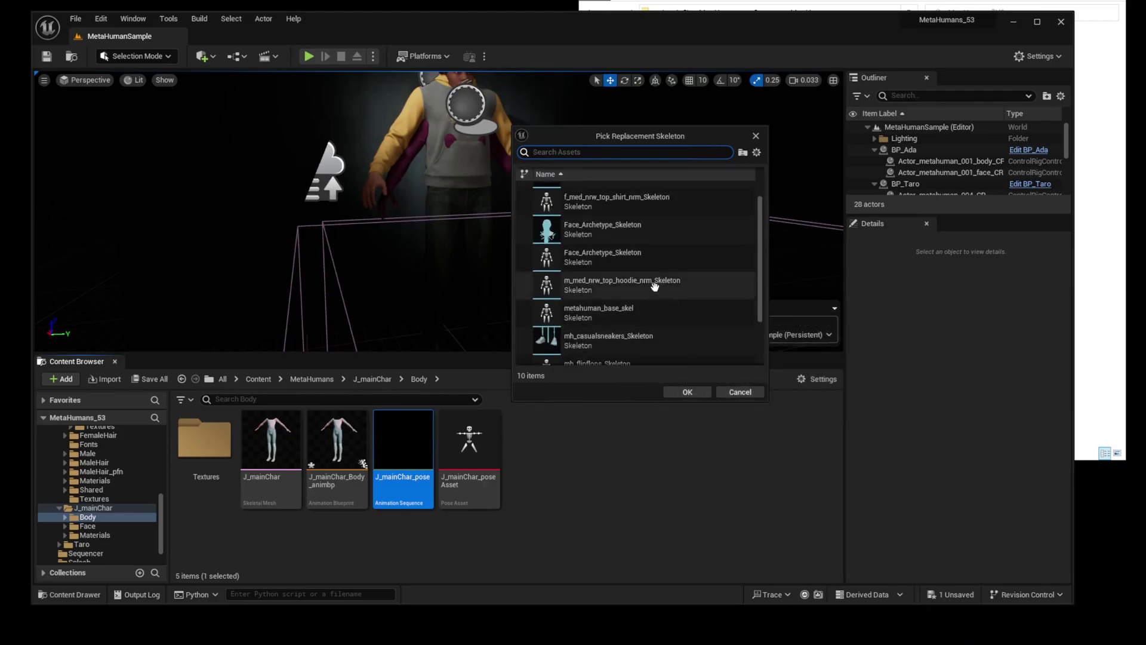
{"action": "scroll", "coordinate": [654, 258], "scroll_direction": "down", "scroll_amount": 1}
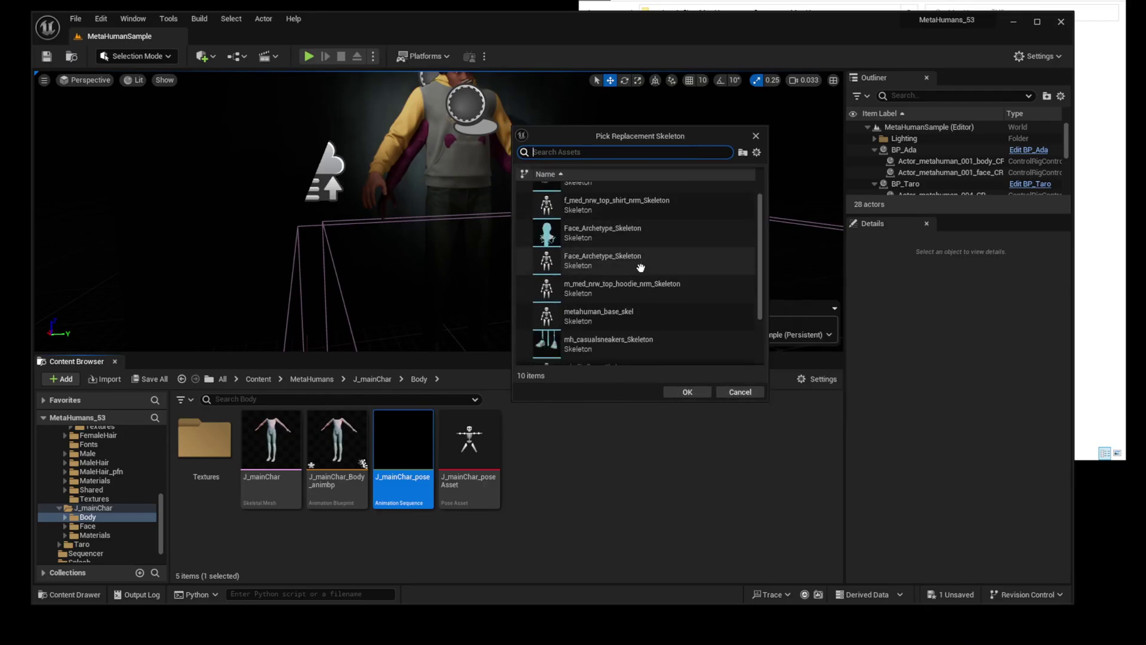
{"action": "left_click", "coordinate": [597, 315]}
{"action": "left_click", "coordinate": [688, 392]}
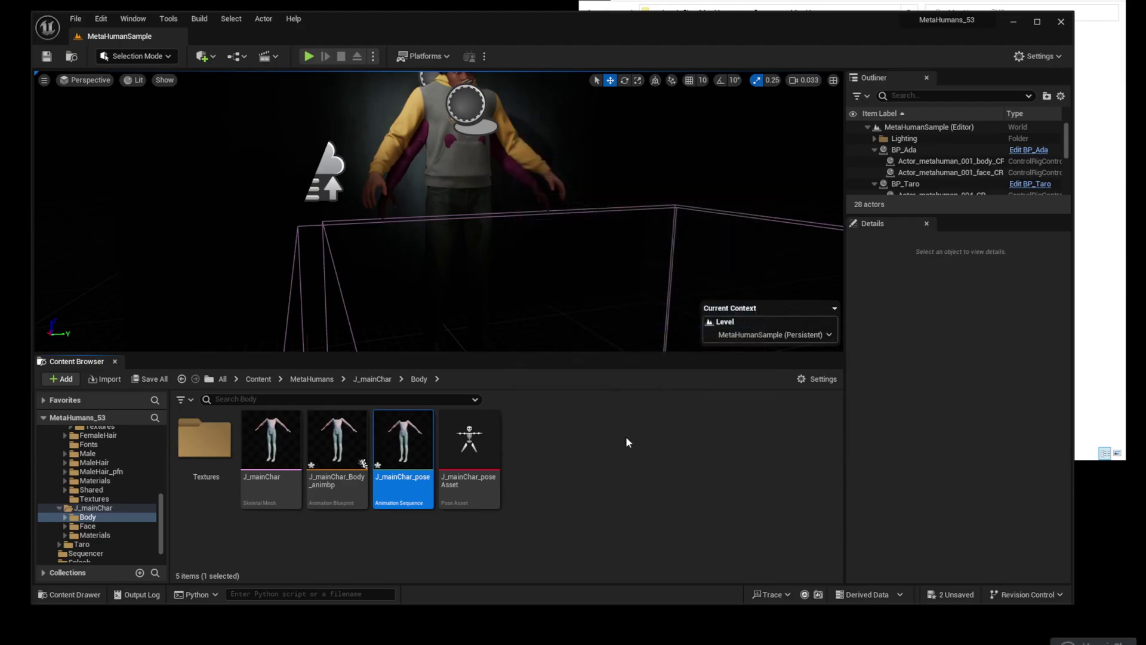
Save the J_mainChar_Body_animbp animation blueprint and the J_mainChar_pose animation sequence together
{"action": "left_click", "coordinate": [451, 536]}
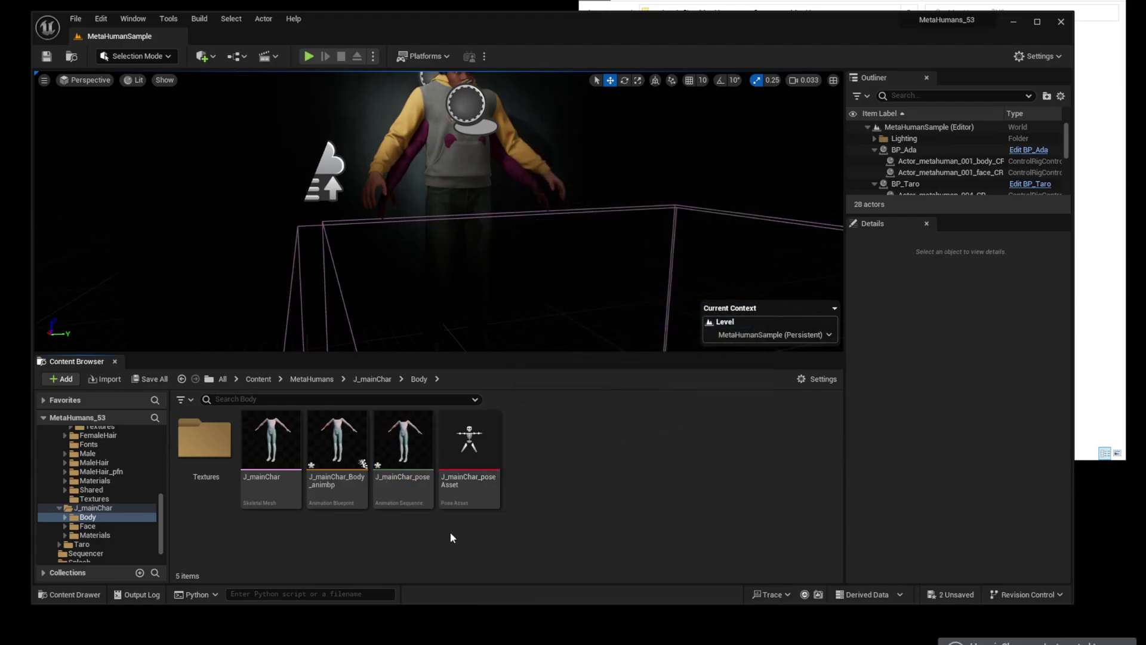
{"action": "left_click", "coordinate": [344, 469]}
{"action": "left_click", "coordinate": [404, 451], "text": "ctrl"}
{"action": "right_click", "coordinate": [410, 449]}
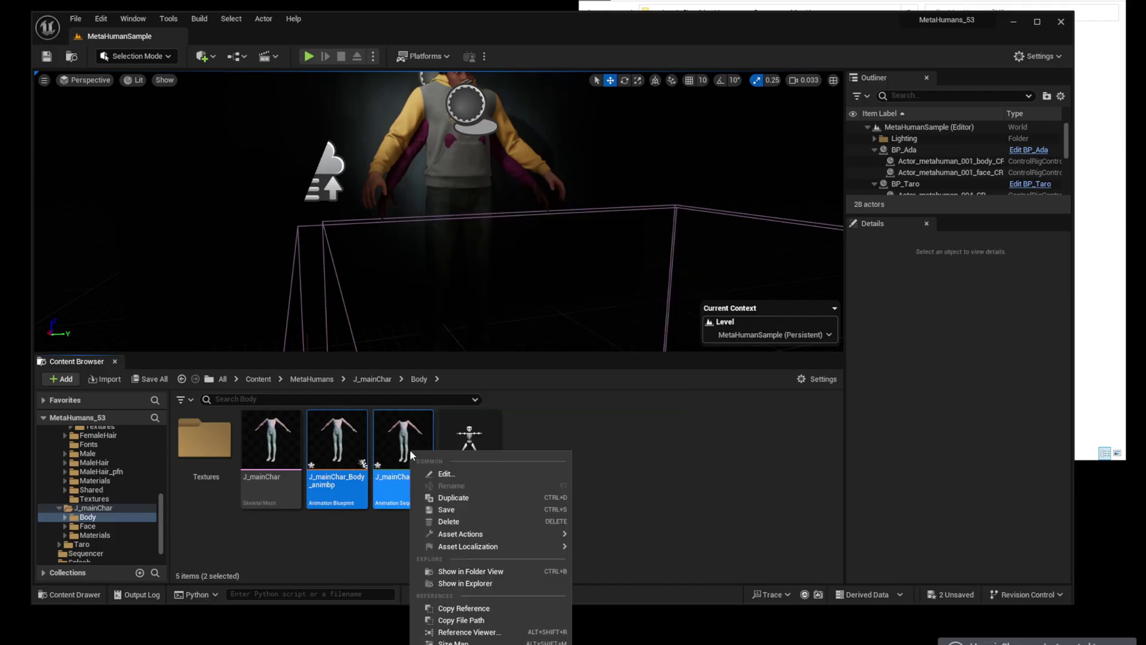
{"action": "left_click", "coordinate": [482, 511]}
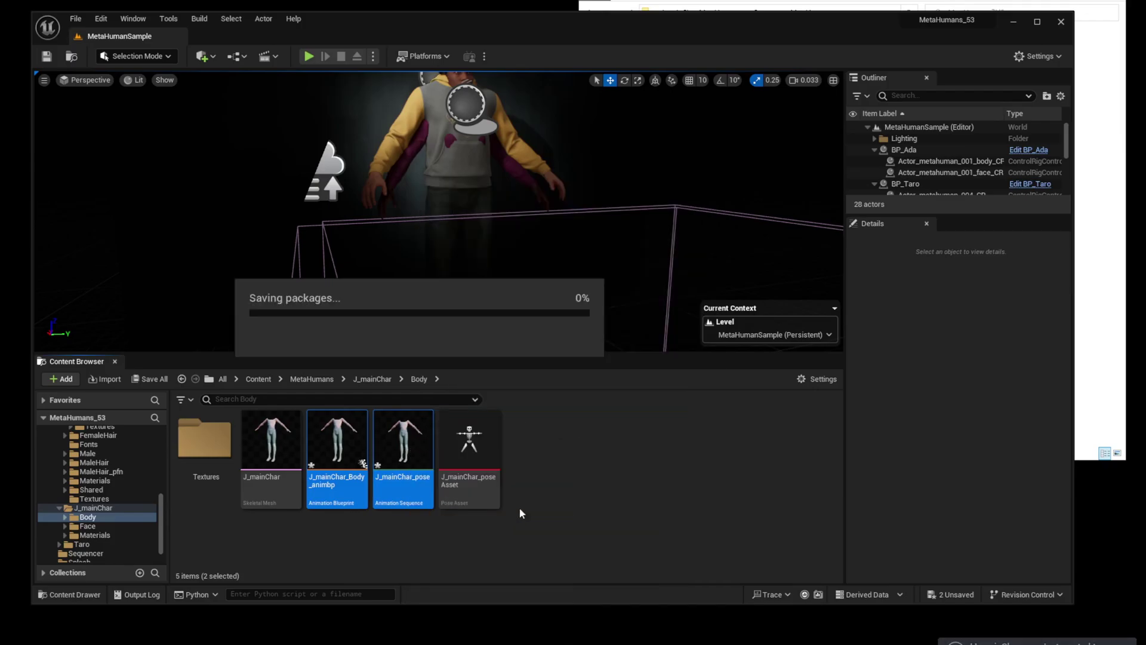
{"action": "left_click", "coordinate": [411, 453]}
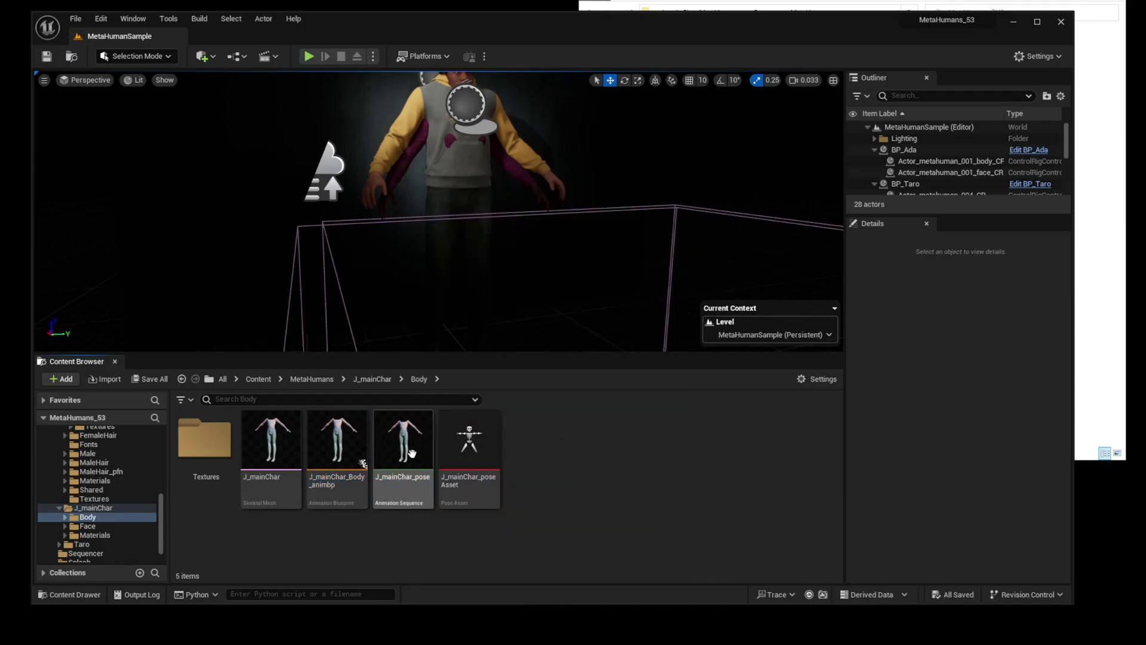
Clear the additional preview meshes of the J_mainChar_pose animation sequence and scrub through its poses
{"action": "double_click", "coordinate": [411, 453]}
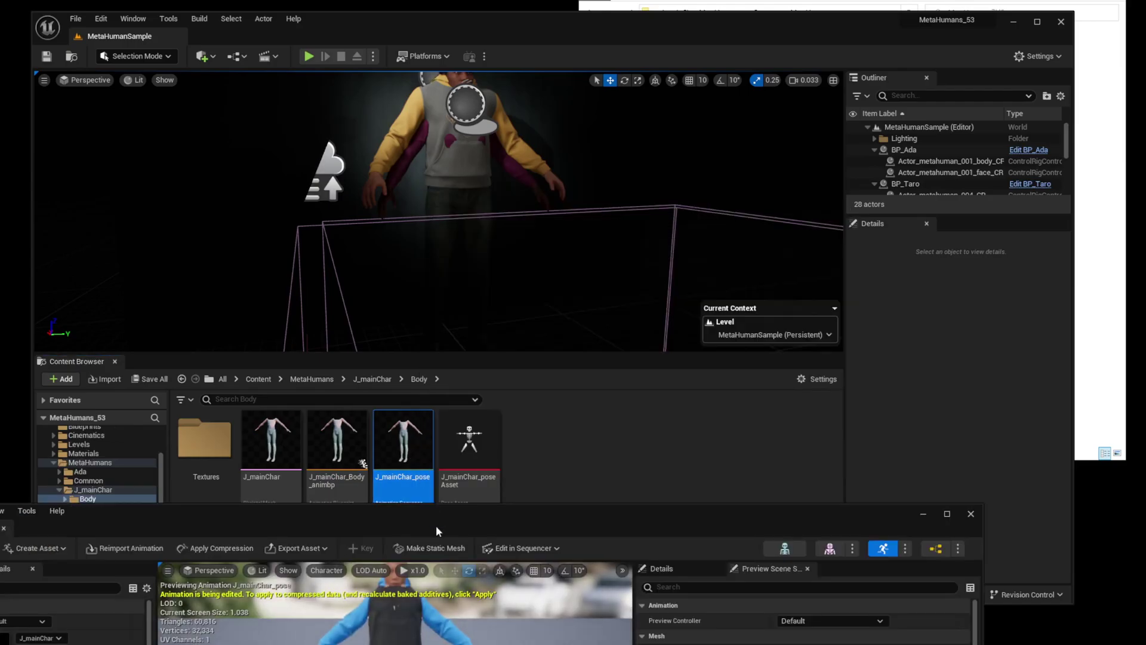
{"action": "left_click_drag", "start_coordinate": [436, 525], "coordinate": [592, 63]}
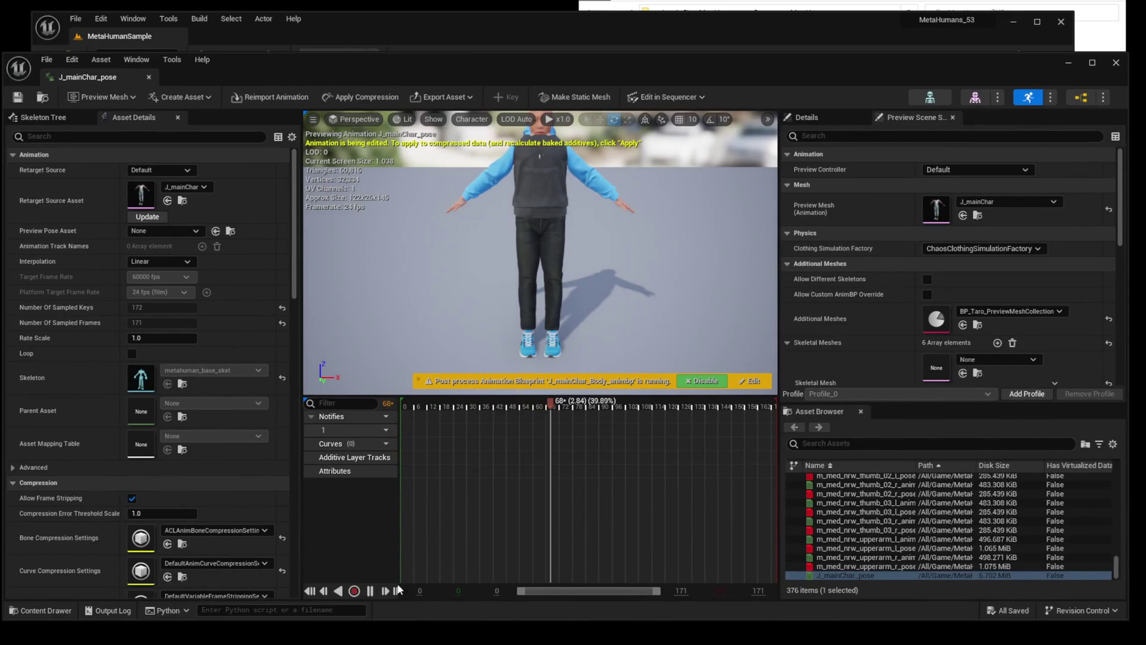
{"action": "left_click", "coordinate": [371, 591]}
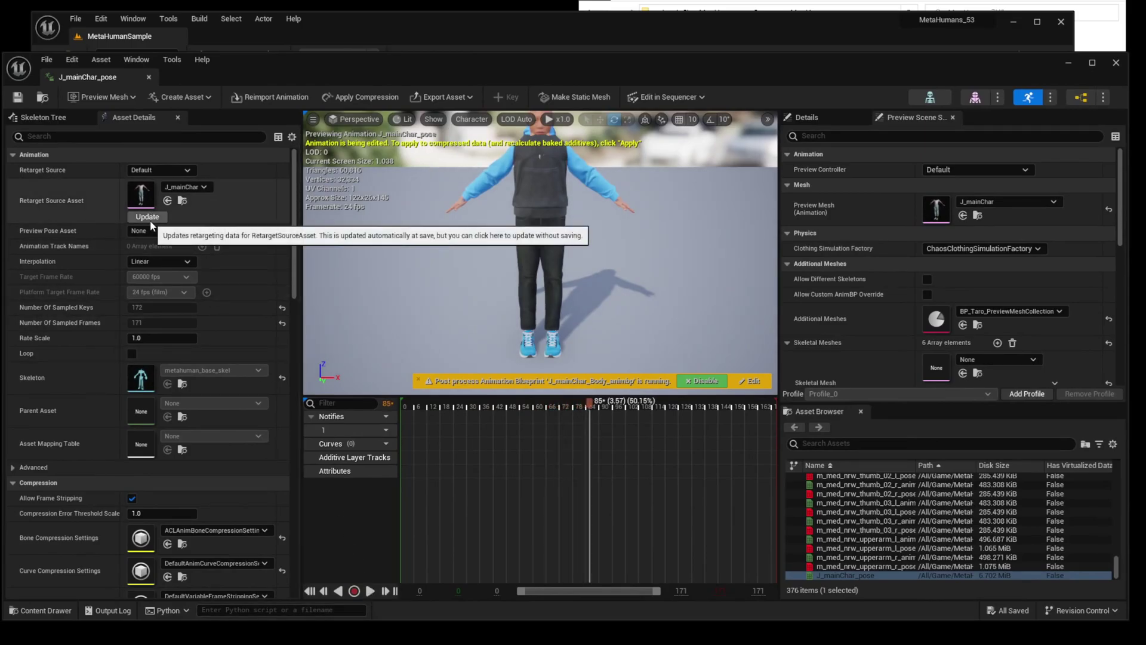
{"action": "left_click", "coordinate": [1008, 202]}
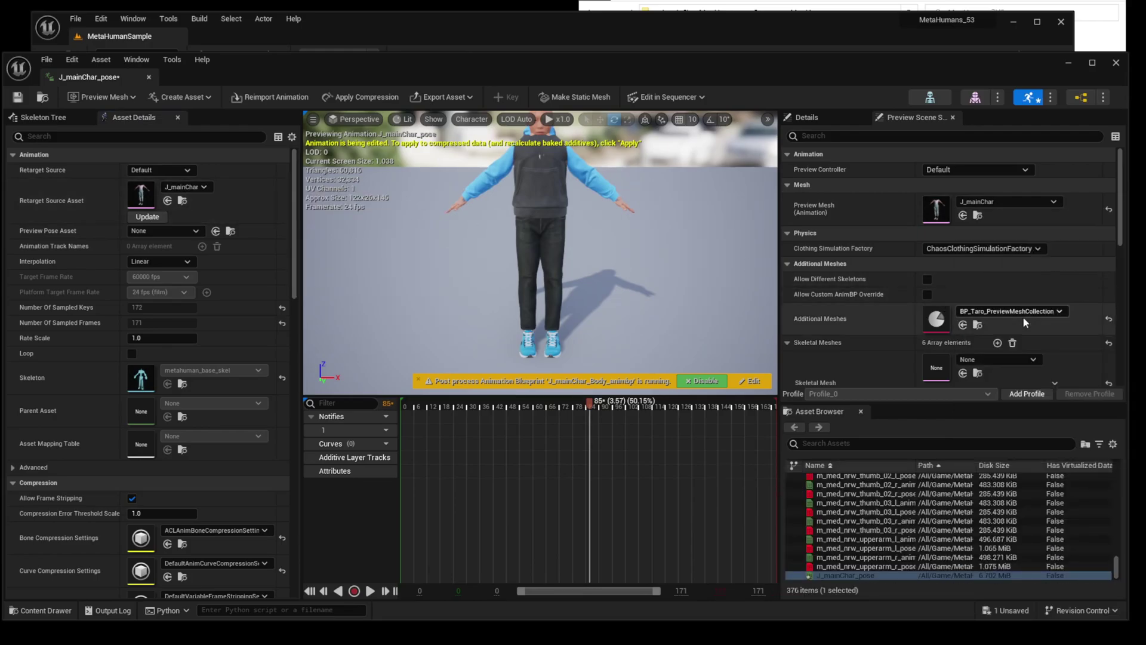
{"action": "left_click", "coordinate": [1027, 311]}
{"action": "left_click", "coordinate": [991, 376]}
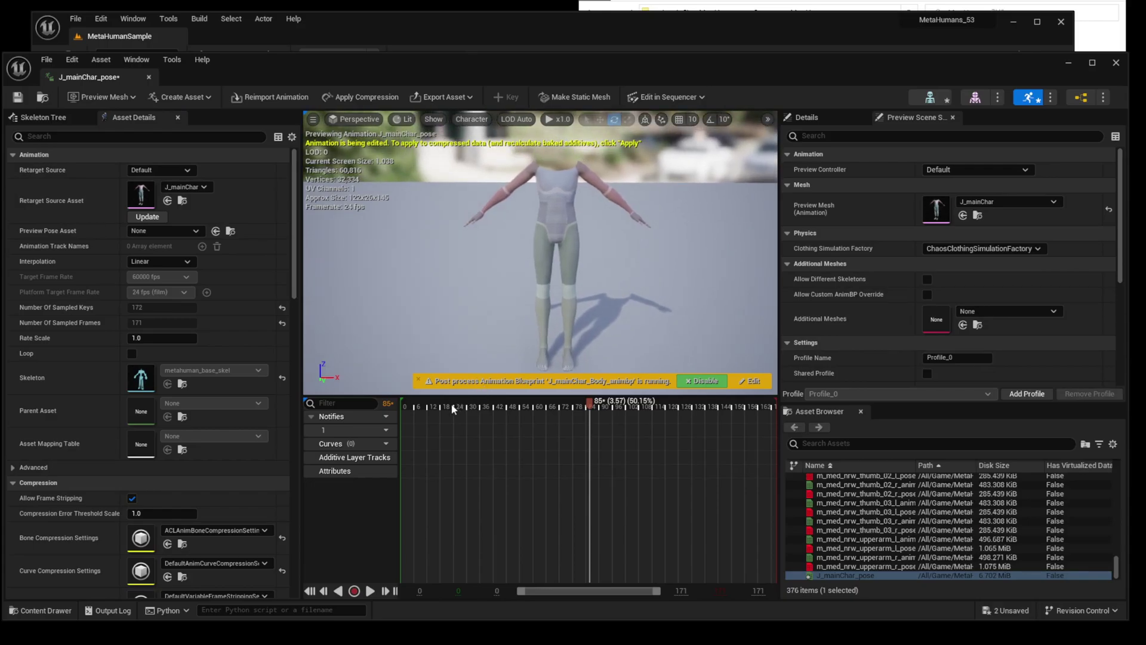
{"action": "left_click_drag", "start_coordinate": [453, 409], "coordinate": [406, 418]}
{"action": "left_click_drag", "start_coordinate": [584, 422], "coordinate": [414, 419]}
Open the J_mainChar skeletal mesh, save it and toggle its post process animation blueprint in the preview
{"action": "left_click_drag", "start_coordinate": [359, 67], "coordinate": [488, 529]}
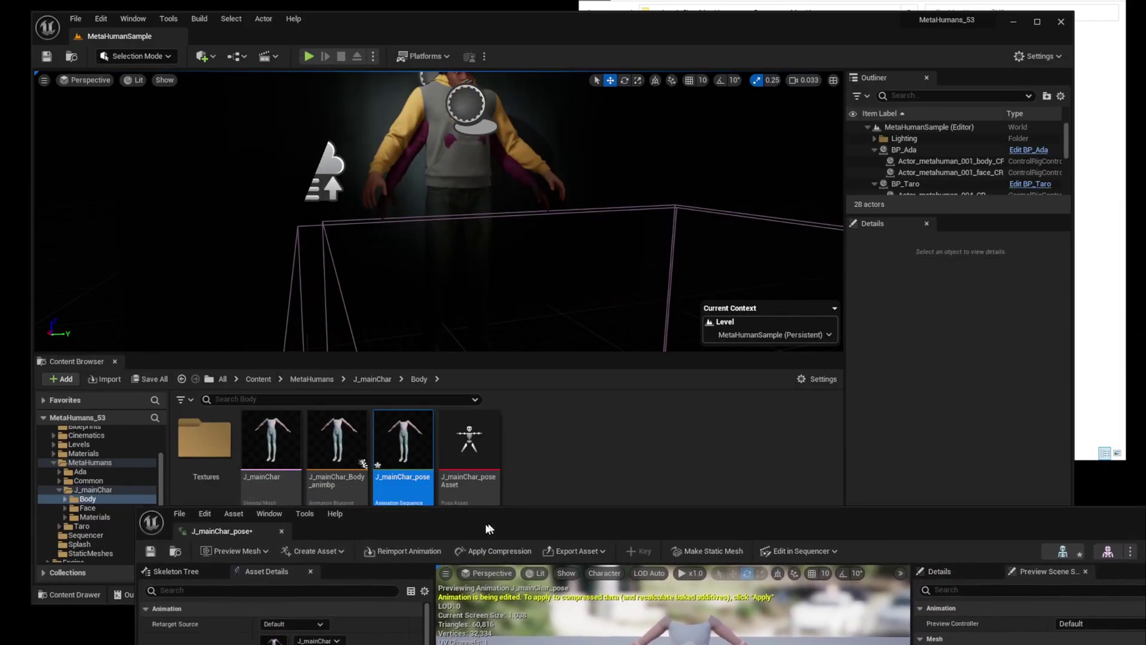
{"action": "double_click", "coordinate": [272, 445]}
{"action": "left_click_drag", "start_coordinate": [578, 519], "coordinate": [533, 70]}
{"action": "left_click", "coordinate": [99, 104]}
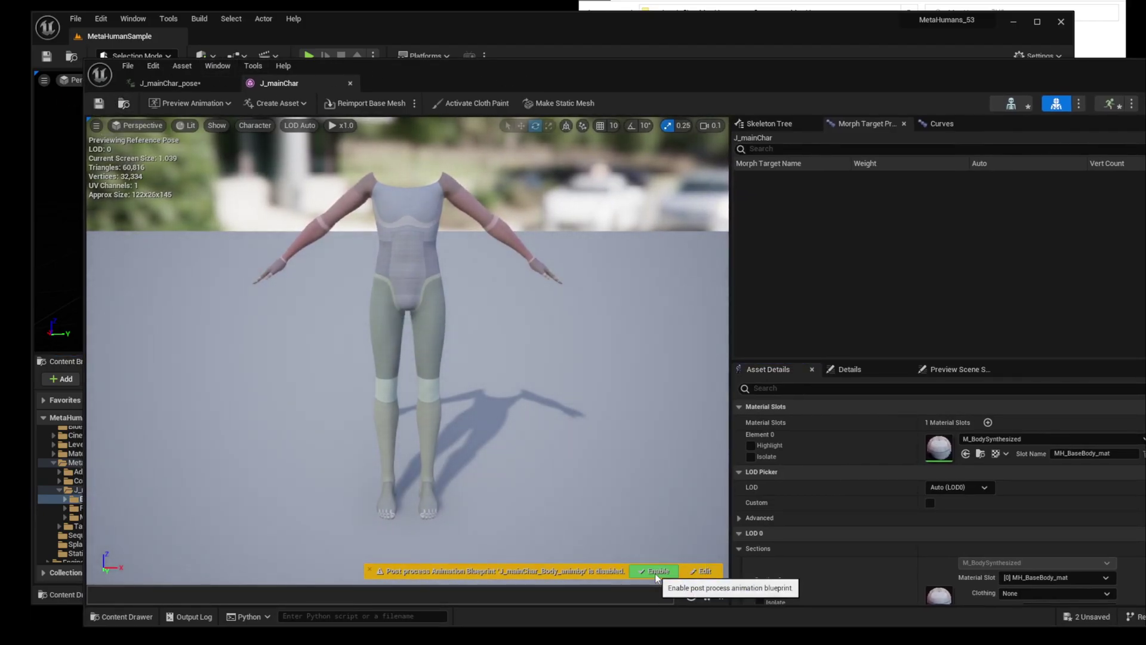
Open the J_mainChar_Body_animbp animation blueprint and examine its compiler results
{"action": "left_click_drag", "start_coordinate": [546, 70], "coordinate": [529, 503]}
{"action": "left_click", "coordinate": [326, 458]}
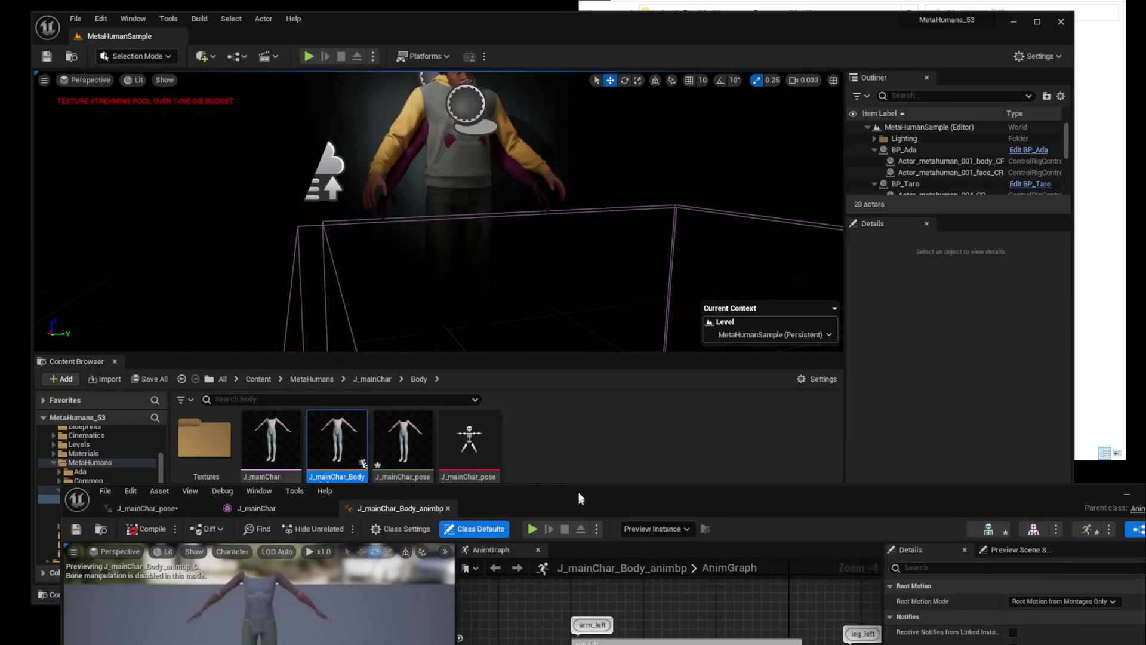
{"action": "left_click_drag", "start_coordinate": [536, 491], "coordinate": [466, 23]}
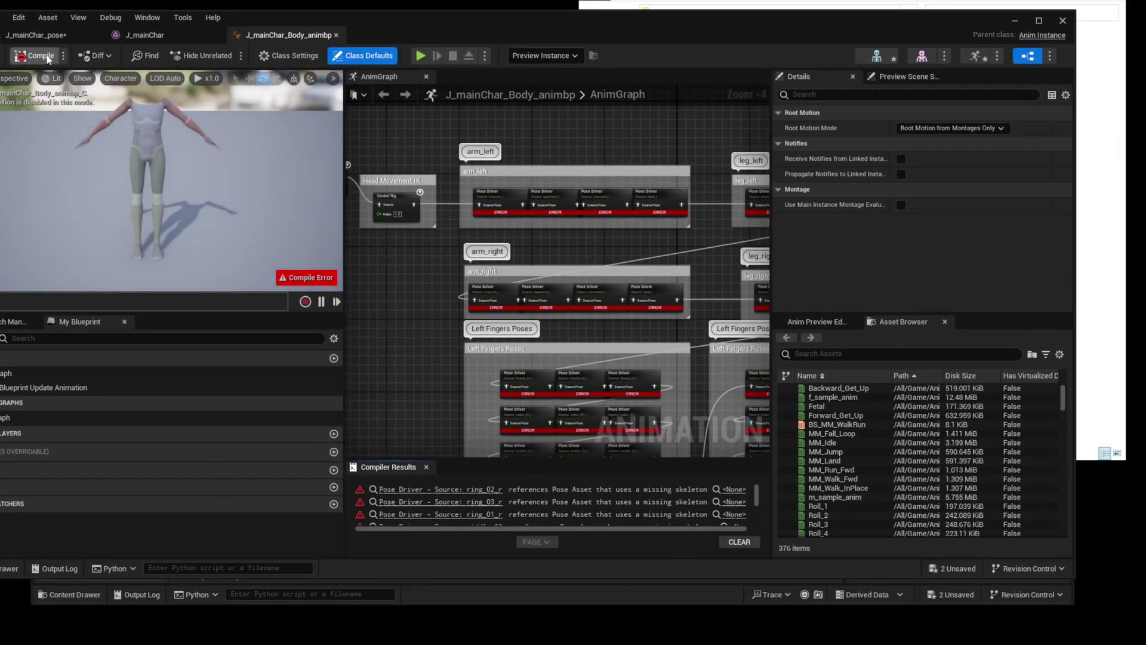
Clear the Post Process Anim Blueprint setting of the J_mainChar skeletal mesh
{"action": "left_click_drag", "start_coordinate": [1042, 482], "coordinate": [1050, 449]}
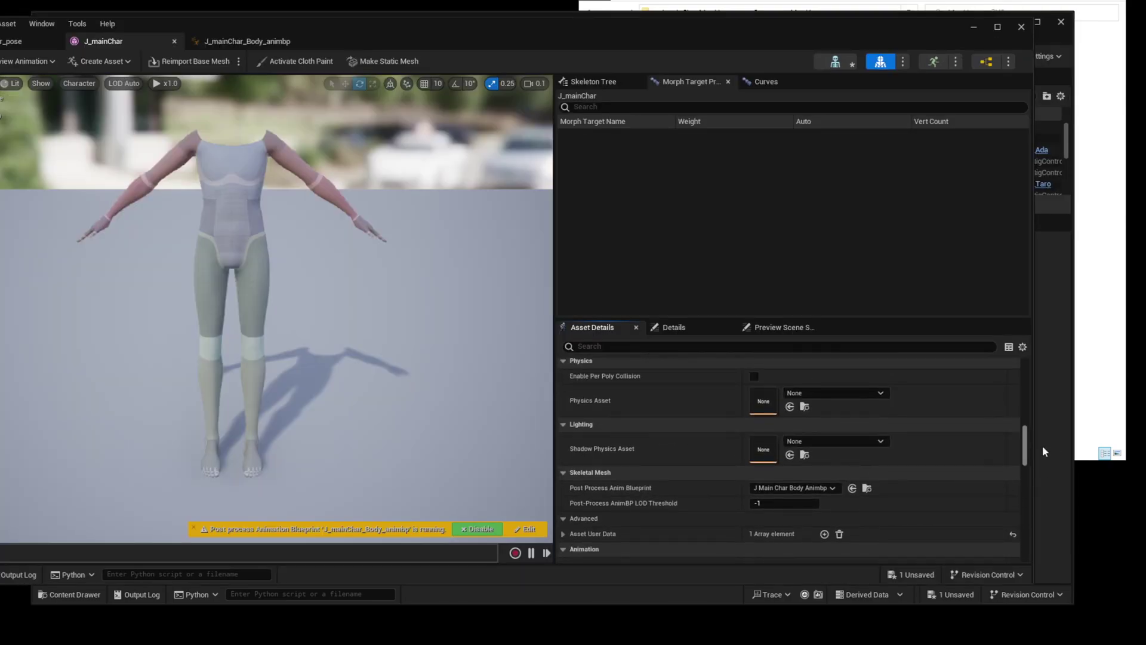
{"action": "left_click", "coordinate": [821, 488]}
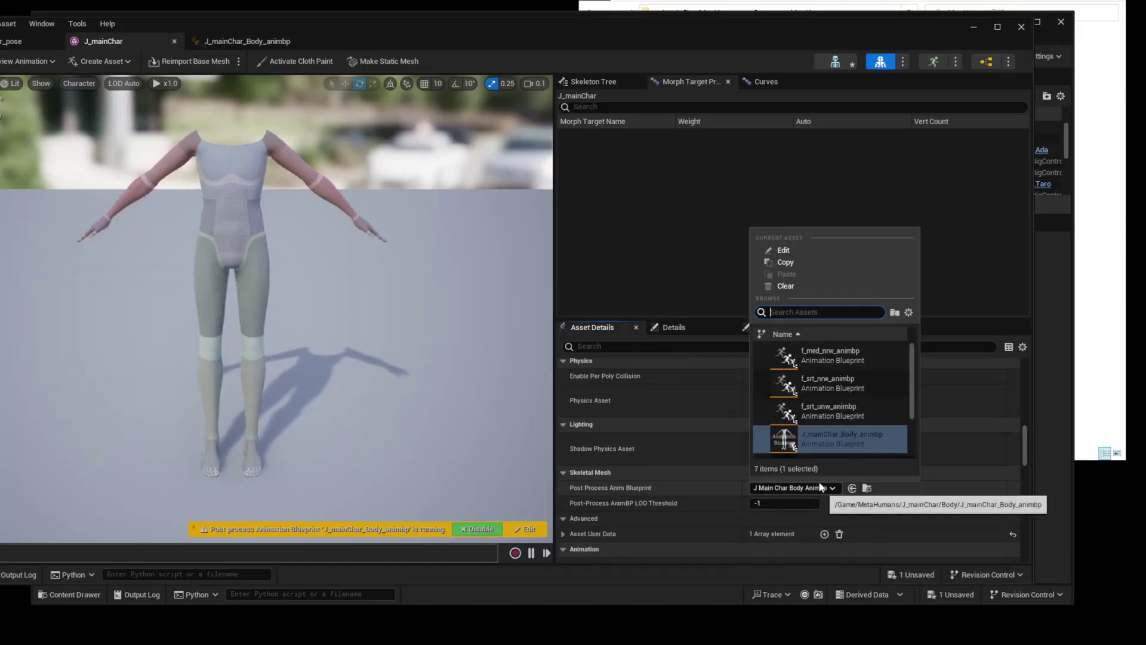
{"action": "left_click", "coordinate": [803, 286]}
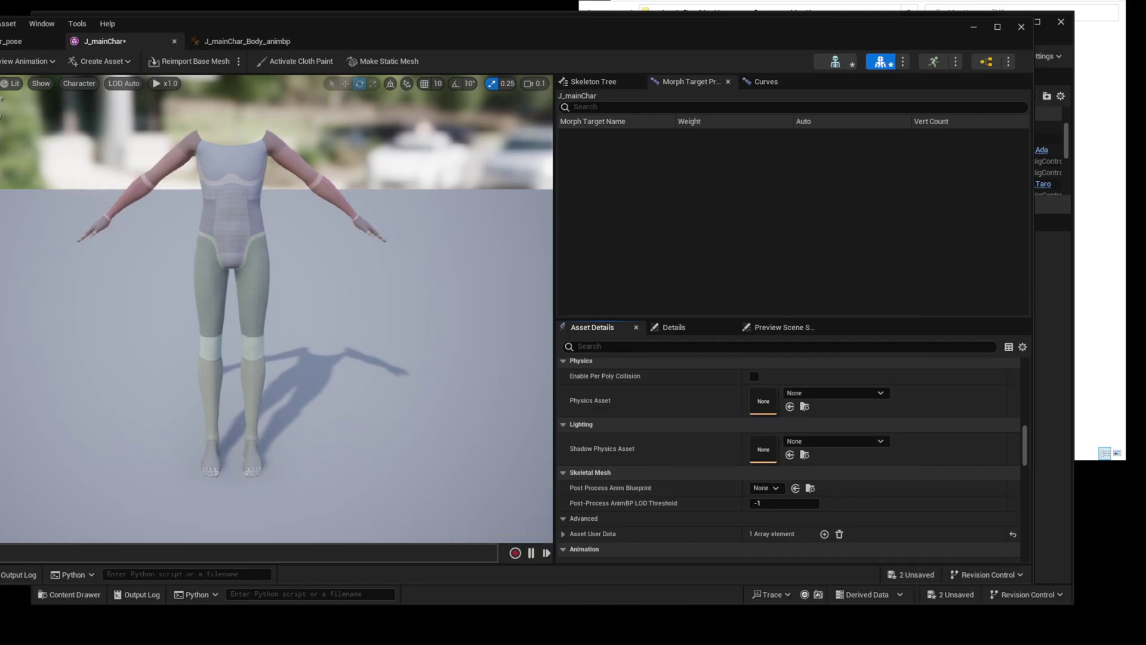
Scrub and play back the J_mainChar_pose animation to check the body poses, and save the sequence
{"action": "left_click_drag", "start_coordinate": [430, 27], "coordinate": [448, 55]}
{"action": "double_click", "coordinate": [395, 465]}
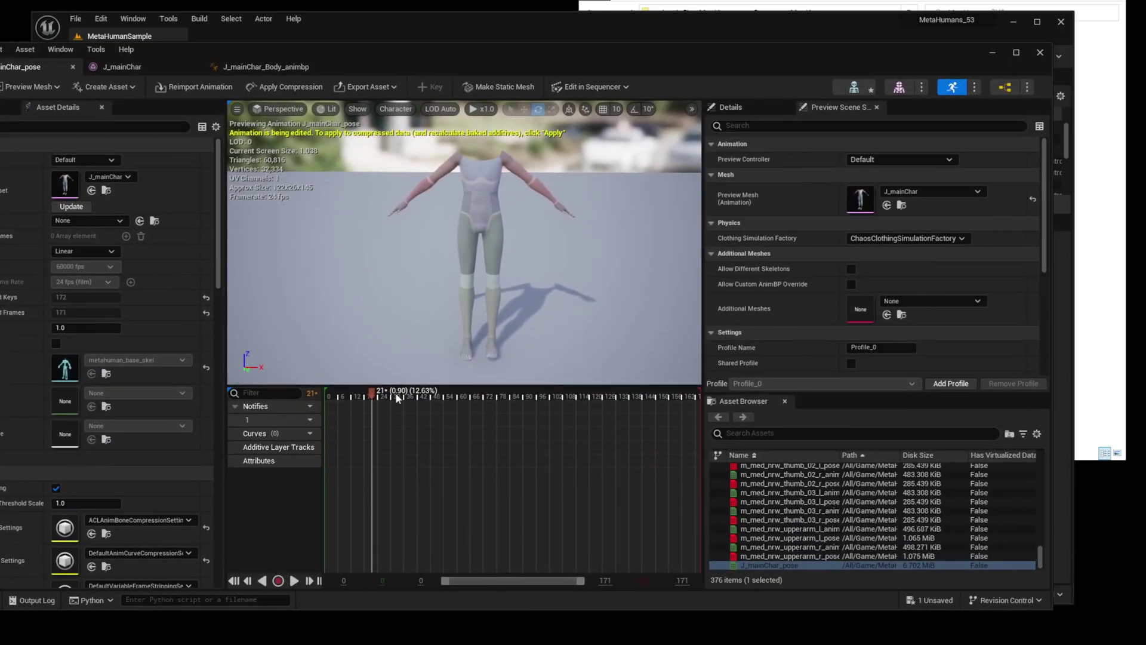
{"action": "left_click_drag", "start_coordinate": [396, 393], "coordinate": [485, 398]}
{"action": "left_click_drag", "start_coordinate": [405, 403], "coordinate": [322, 407]}
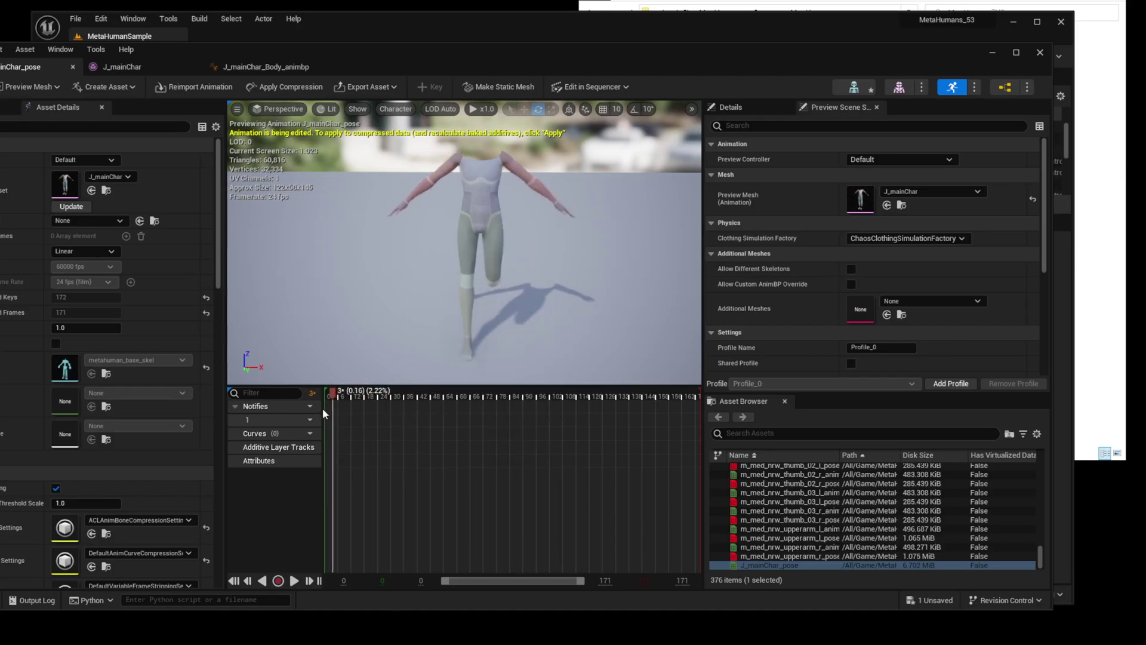
{"action": "left_click", "coordinate": [295, 581]}
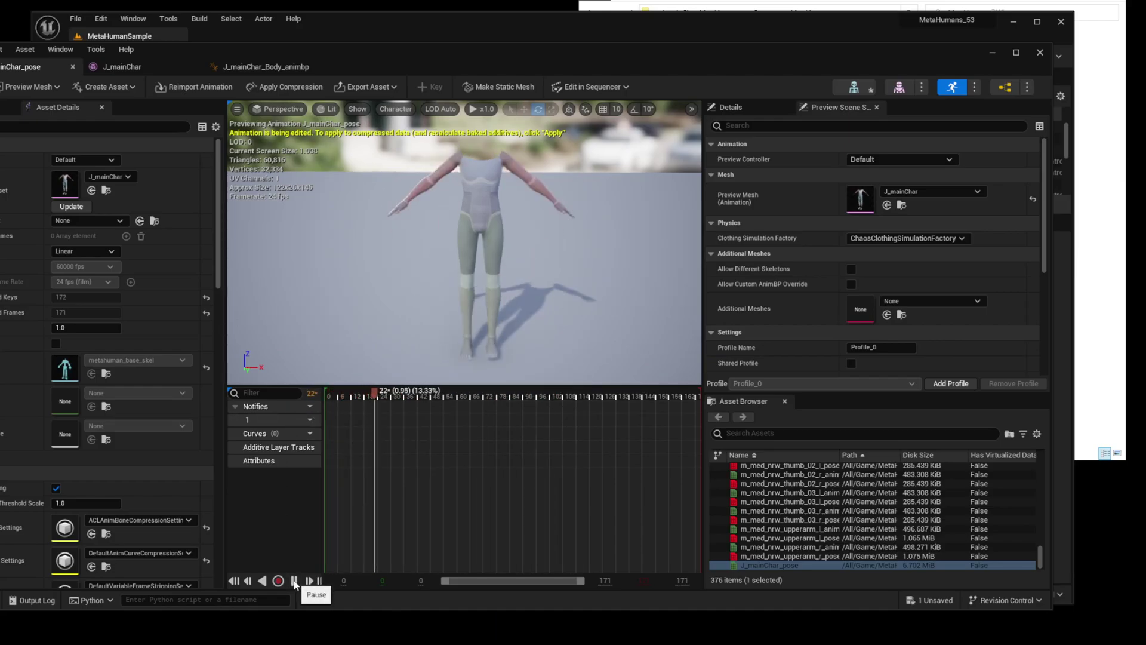
{"action": "left_click", "coordinate": [294, 581]}
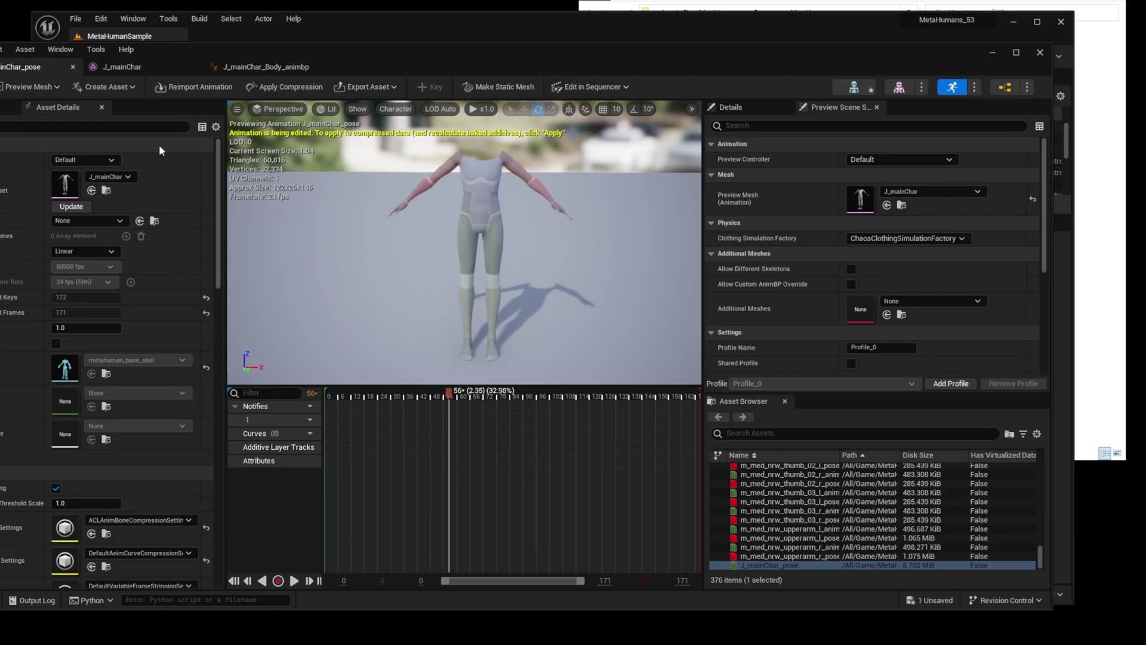
{"action": "key", "text": "ctrl+s"}
Replace the skeleton of the J_mainChar_poseAsset pose asset with metahuman_base_skel
{"action": "left_click_drag", "start_coordinate": [401, 68], "coordinate": [512, 510]}
{"action": "right_click", "coordinate": [480, 465]}
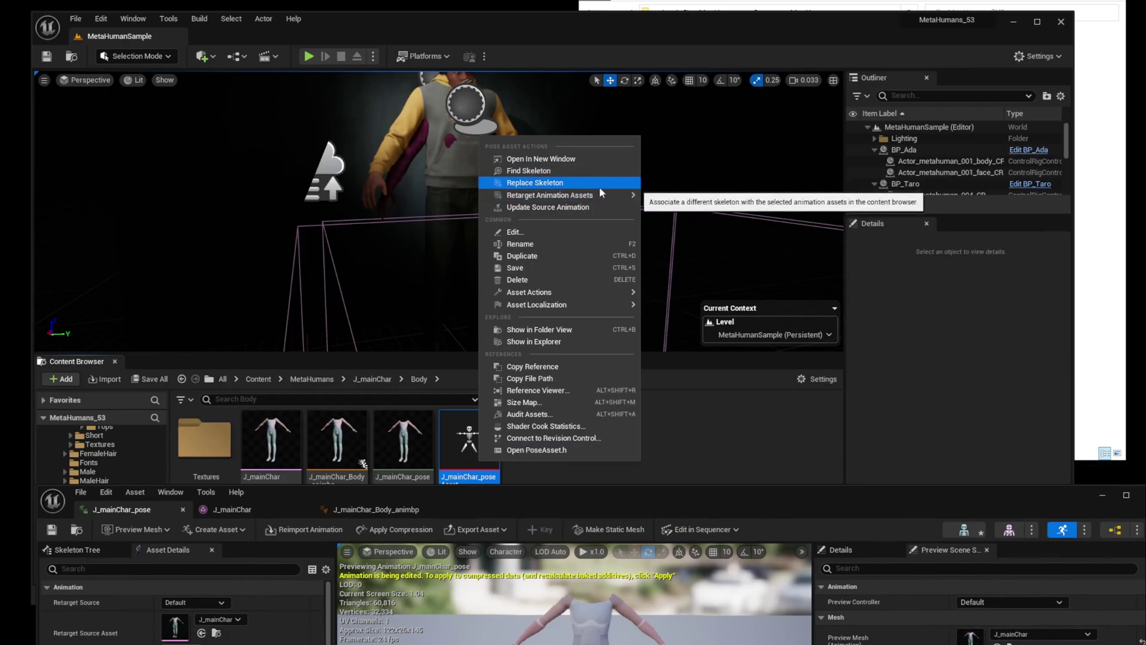
{"action": "left_click", "coordinate": [571, 187]}
{"action": "scroll", "coordinate": [468, 298], "scroll_direction": "down", "scroll_amount": 3}
{"action": "left_click", "coordinate": [440, 332]}
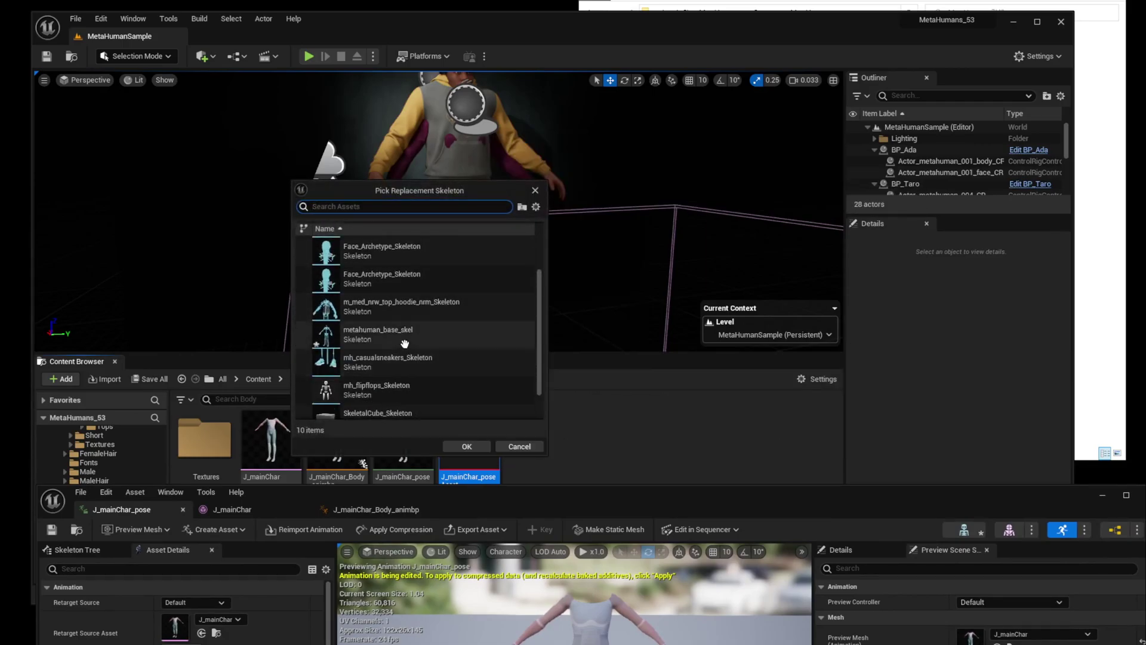
{"action": "left_click", "coordinate": [462, 447]}
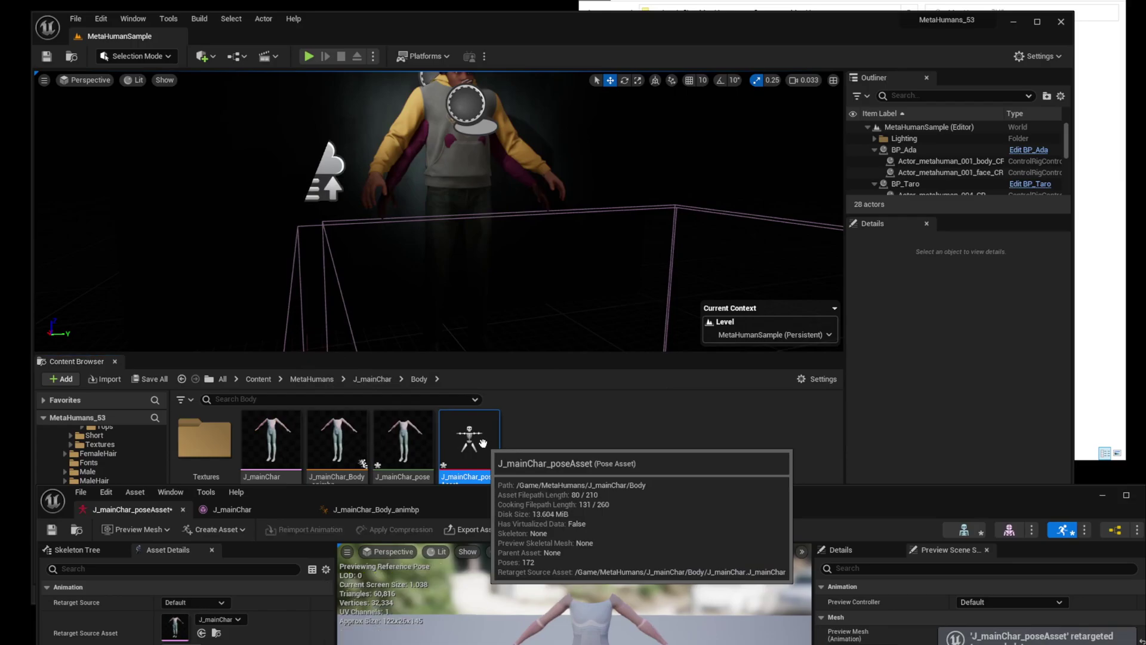
Update the retarget source data of J_mainChar_poseAsset and save the pose asset
{"action": "left_click_drag", "start_coordinate": [543, 503], "coordinate": [461, 34]}
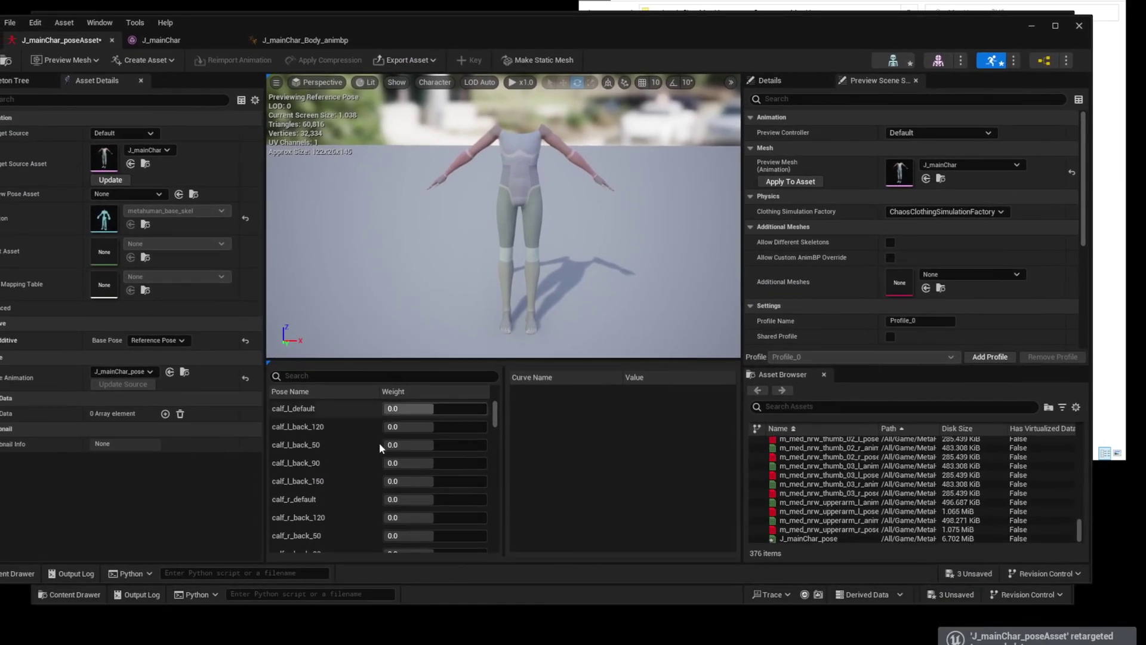
{"action": "left_click", "coordinate": [328, 430]}
{"action": "double_click", "coordinate": [327, 429]}
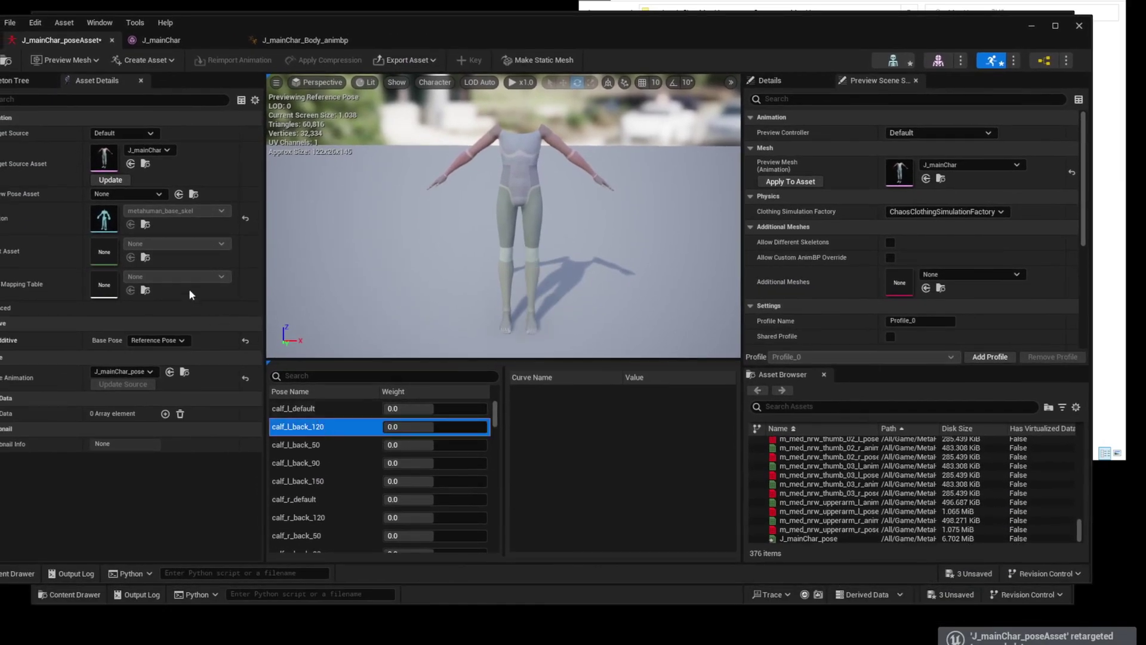
{"action": "left_click", "coordinate": [109, 180]}
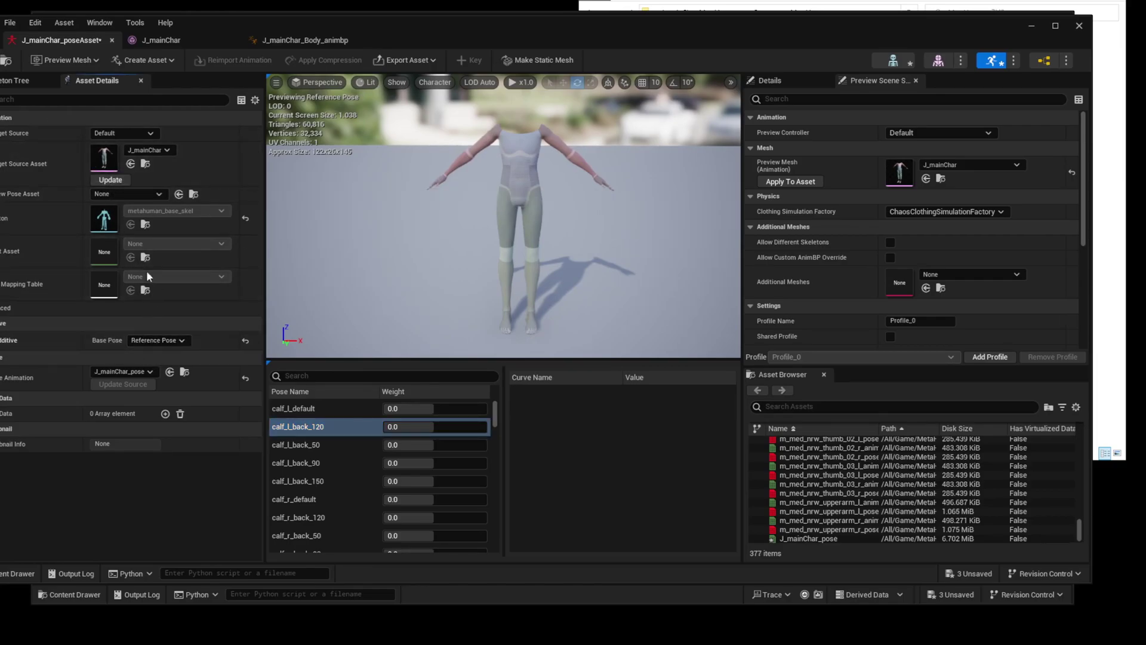
{"action": "key", "text": "ctrl+s"}
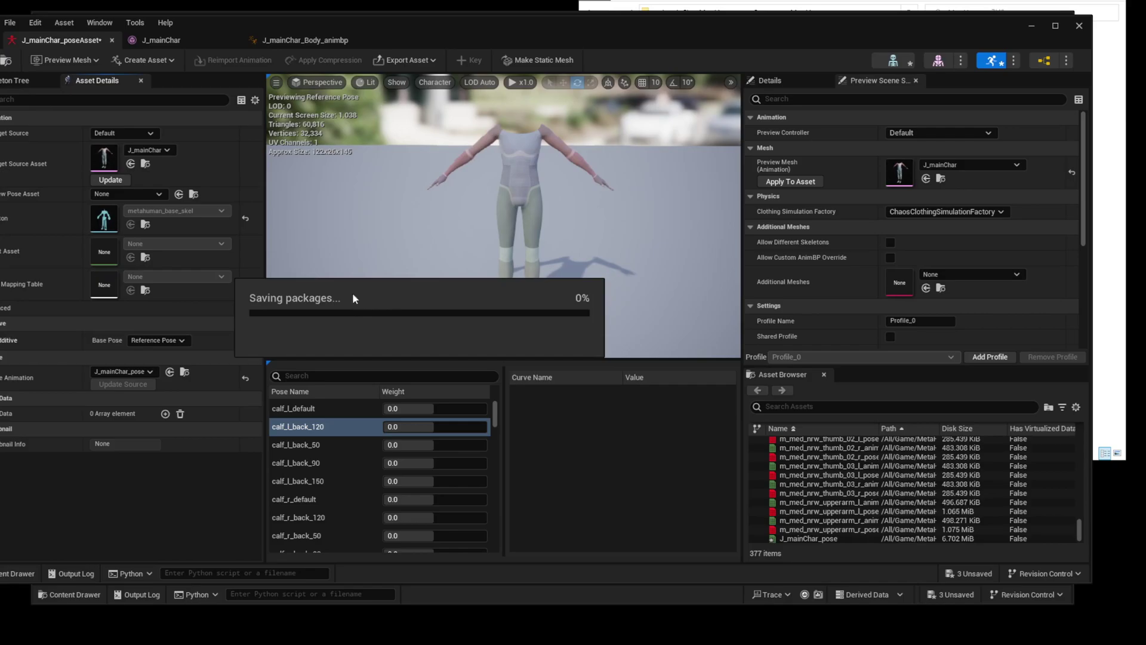
Select the calf_l_back_150 pose and inspect the preview body from different angles
{"action": "mouse_move", "coordinate": [492, 215]}
{"action": "right_mouse_down"}
{"action": "mouse_move", "coordinate": [473, 213]}
{"action": "mouse_move", "coordinate": [484, 215]}
{"action": "right_mouse_up"}
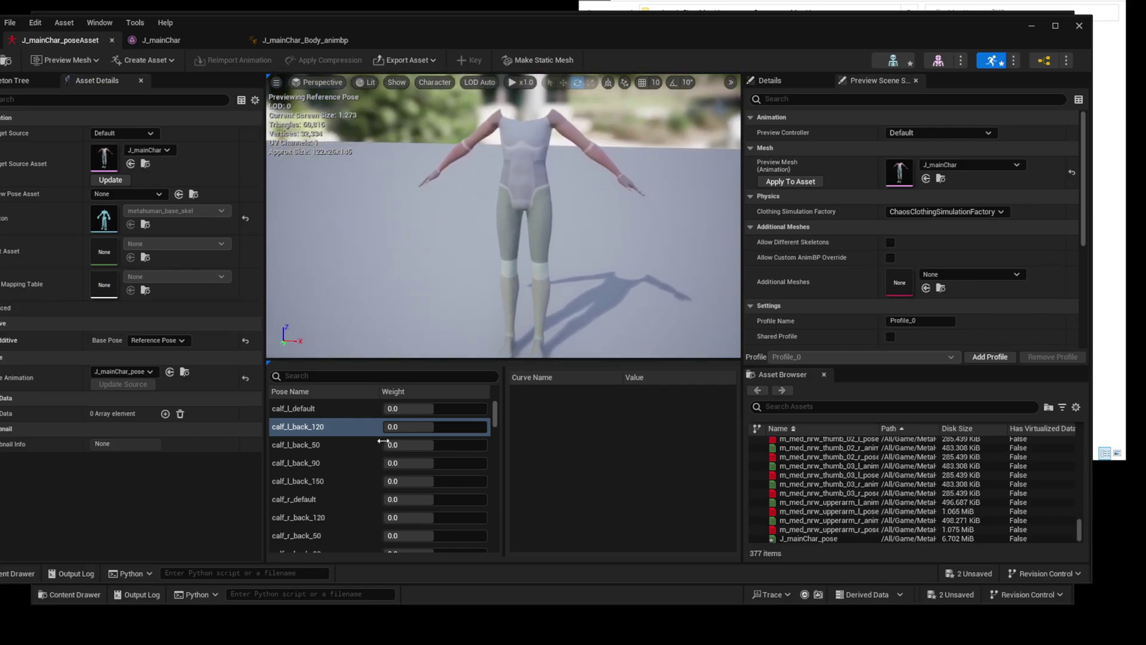
{"action": "left_click", "coordinate": [320, 481]}
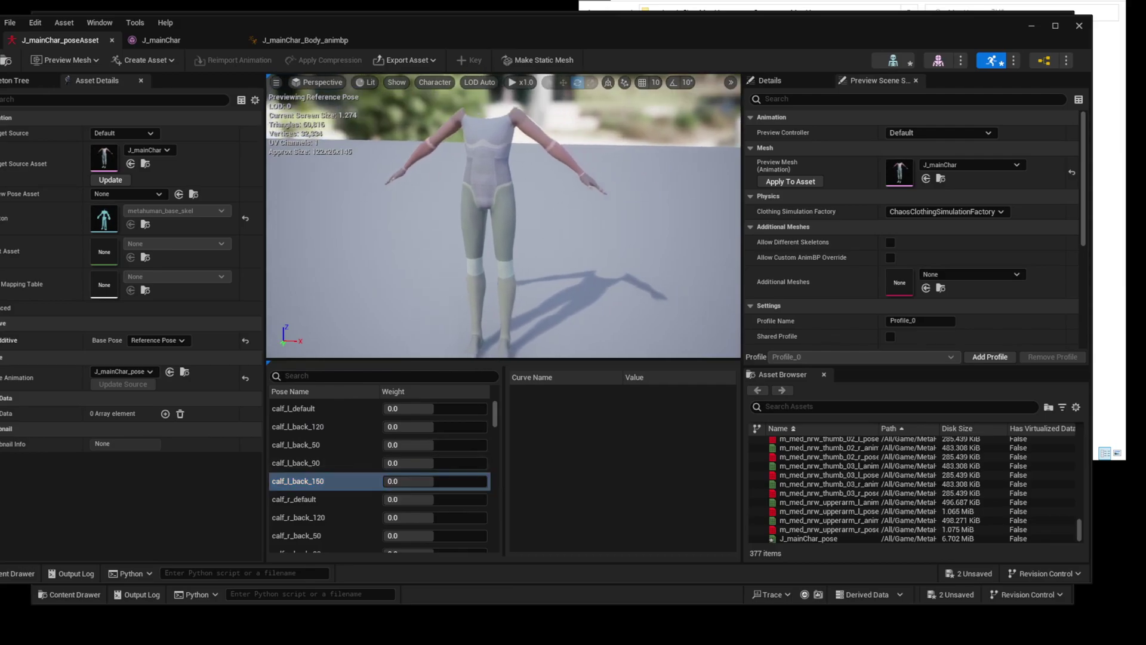
{"action": "right_click_drag", "start_coordinate": [658, 224], "coordinate": [668, 220]}
Reopen the J_mainChar_Body_animbp animation blueprint and compile it
{"action": "left_click_drag", "start_coordinate": [445, 31], "coordinate": [569, 535]}
{"action": "double_click", "coordinate": [325, 454]}
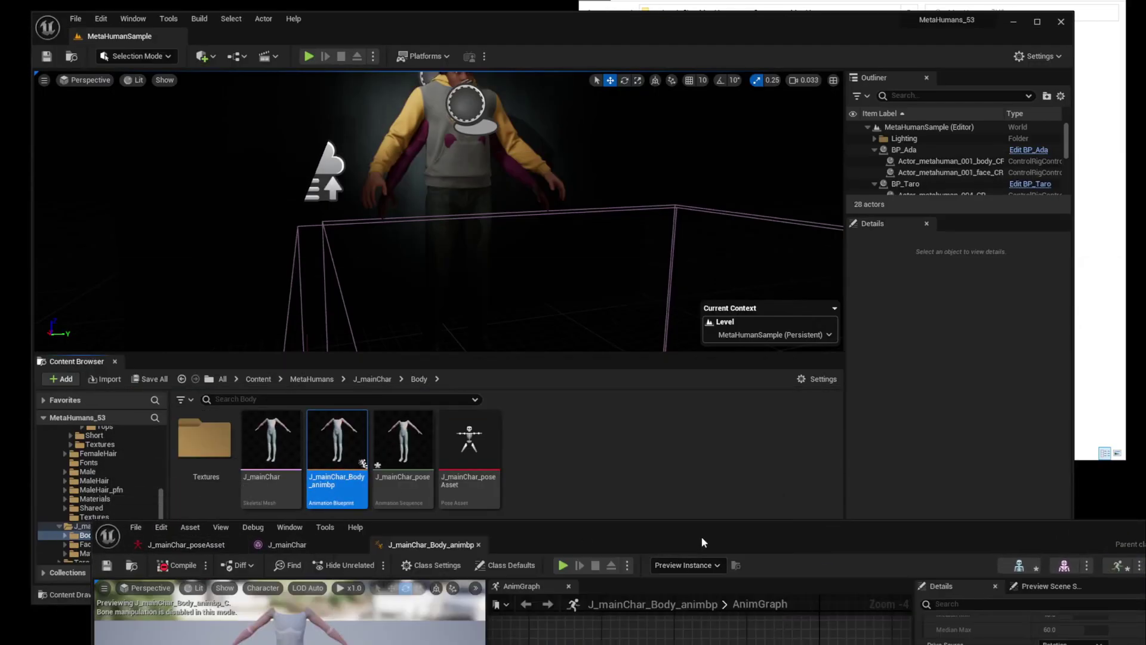
{"action": "left_click_drag", "start_coordinate": [701, 537], "coordinate": [629, 123]}
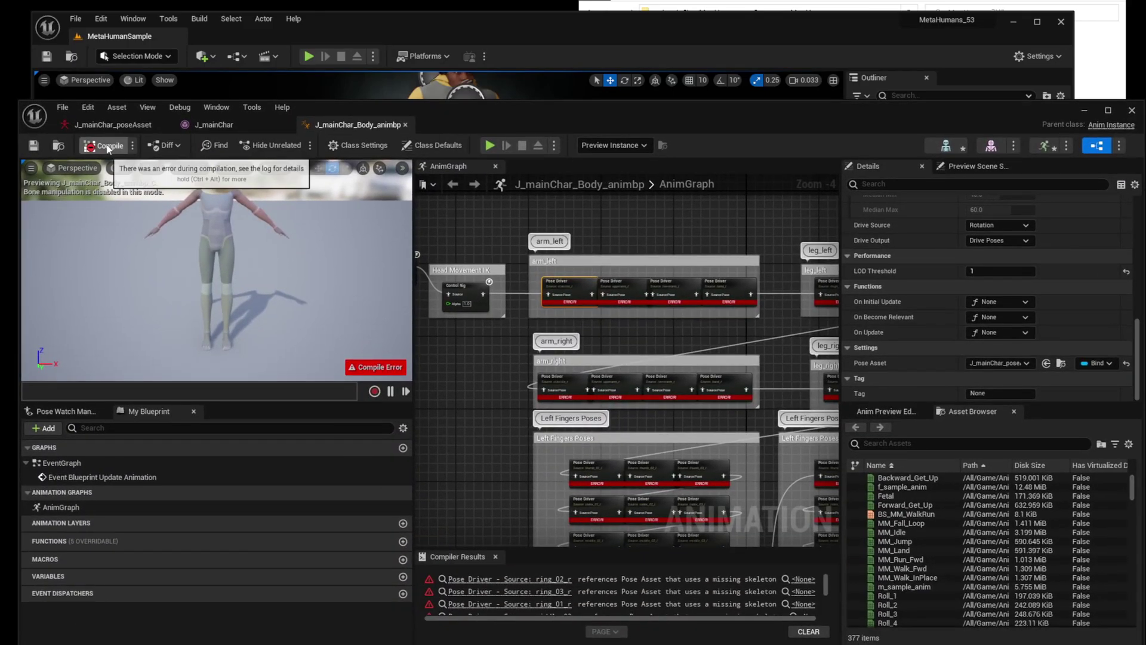
{"action": "left_click", "coordinate": [108, 148]}
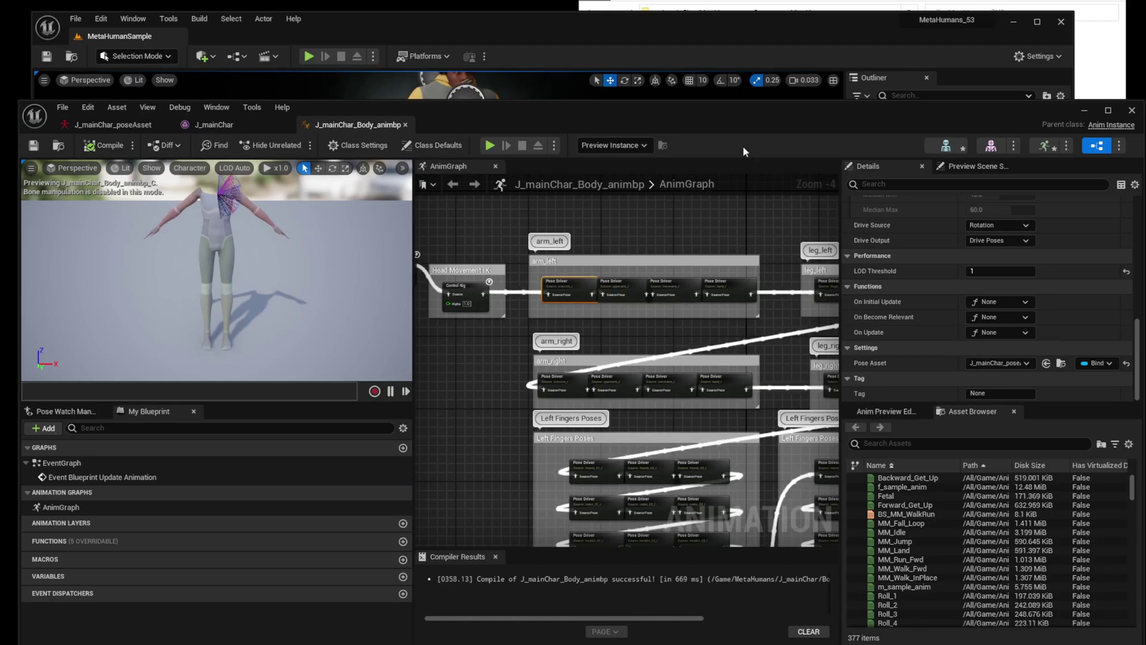
Assign J_mainChar_Body_animbp as the Post Process Anim Blueprint of the J_mainChar skeletal mesh
{"action": "left_click_drag", "start_coordinate": [703, 111], "coordinate": [716, 479]}
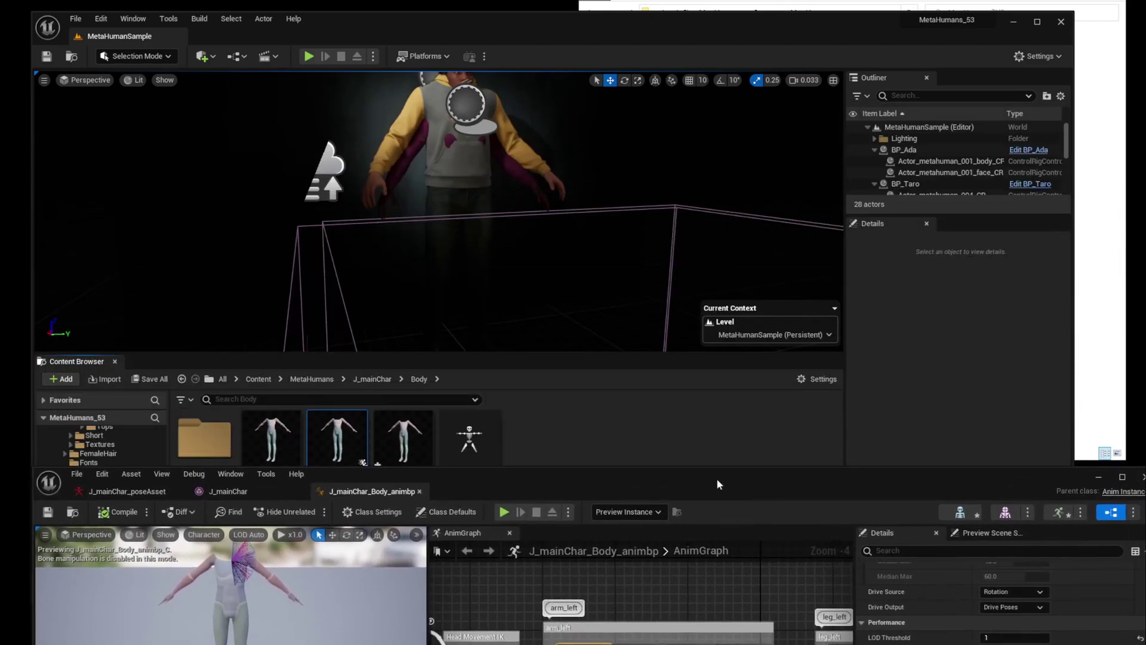
{"action": "double_click", "coordinate": [269, 441]}
{"action": "left_click_drag", "start_coordinate": [617, 480], "coordinate": [337, 26]}
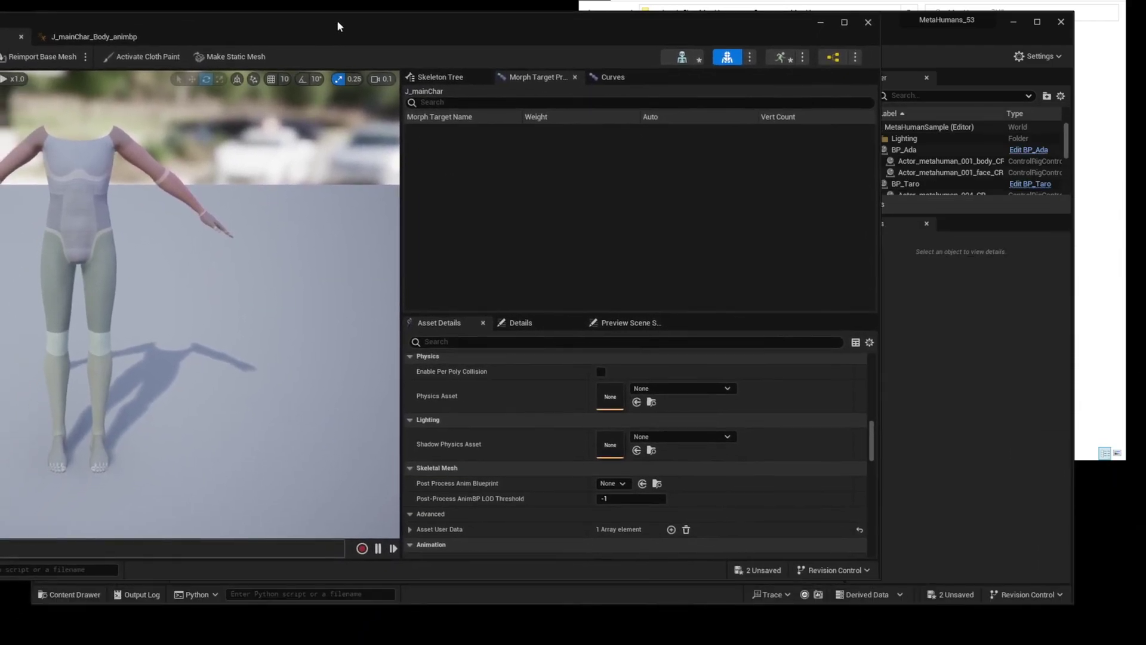
{"action": "scroll", "coordinate": [829, 414], "scroll_direction": "down", "scroll_amount": 4}
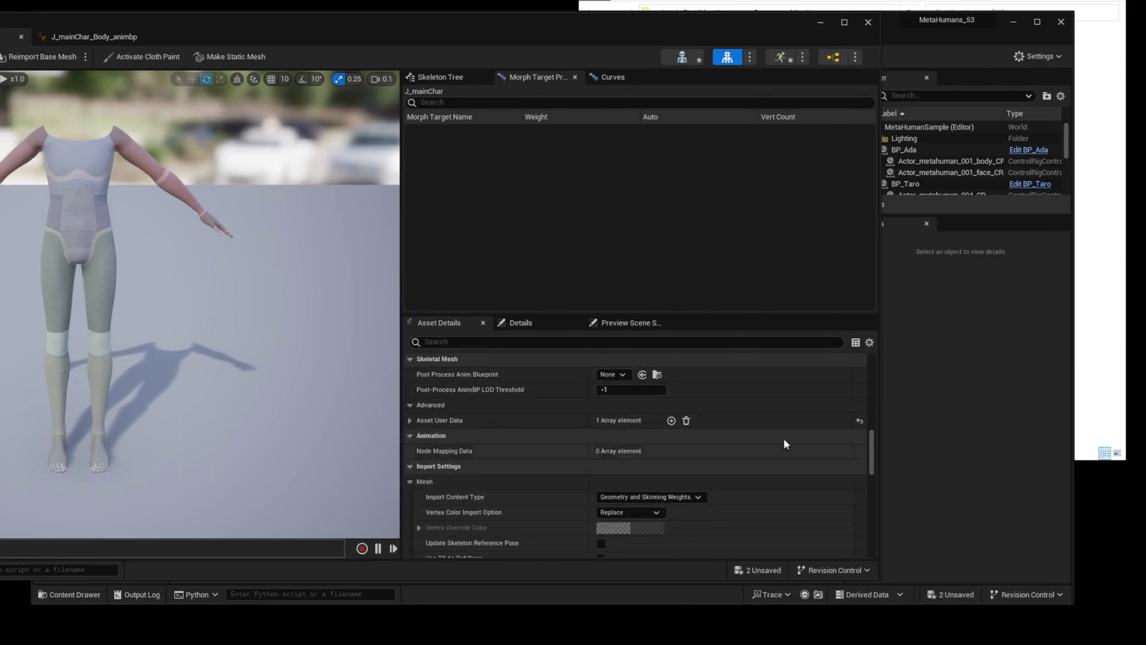
{"action": "left_click", "coordinate": [622, 375]}
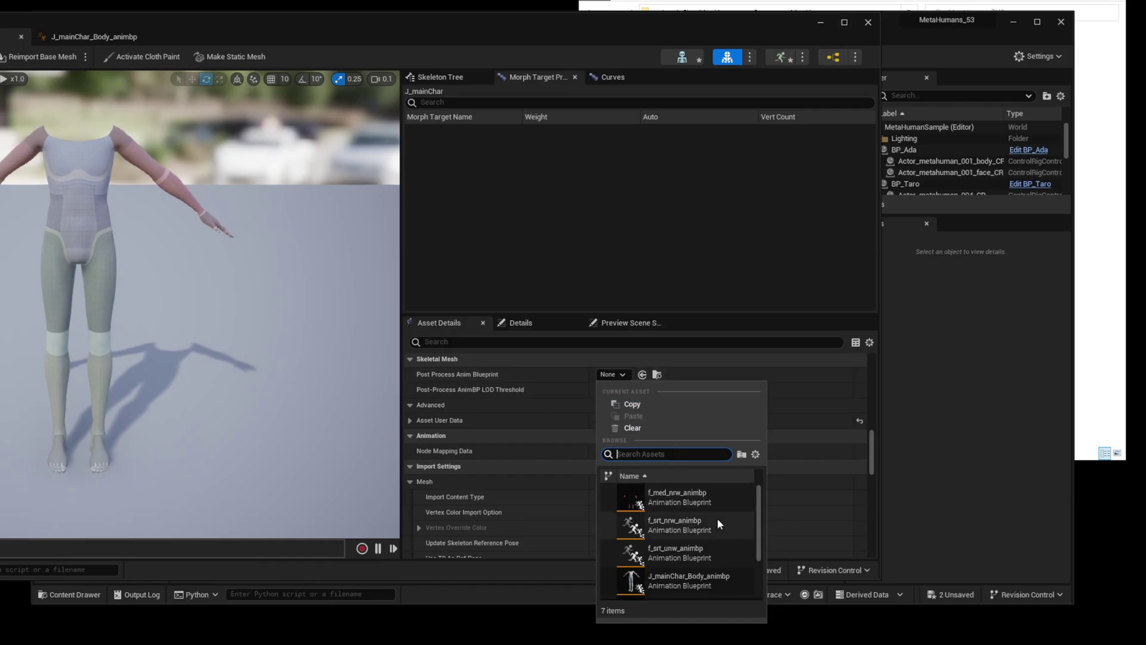
{"action": "scroll", "coordinate": [694, 576], "scroll_direction": "down", "scroll_amount": 1}
{"action": "left_click", "coordinate": [694, 564]}
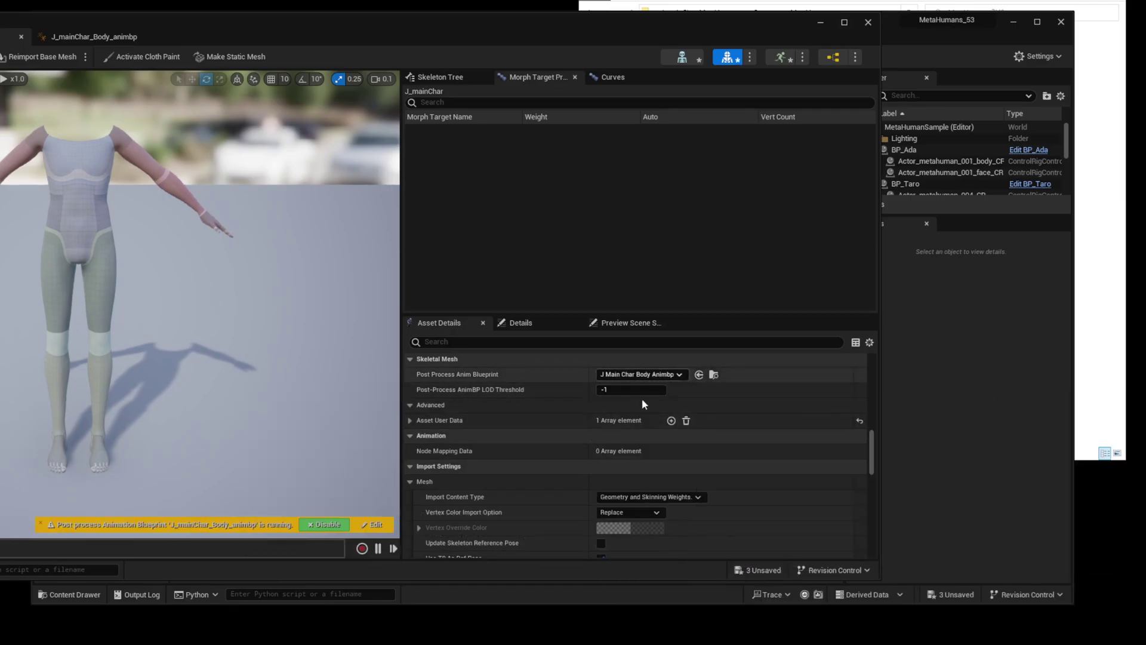
Toggle the body mesh's post process animation blueprint off and on while viewing the hand, and save the J_mainChar skeletal mesh
{"action": "mouse_move", "coordinate": [257, 352]}
{"action": "right_mouse_down"}
{"action": "mouse_move", "coordinate": [264, 369]}
{"action": "mouse_move", "coordinate": [247, 317]}
{"action": "mouse_move", "coordinate": [246, 368]}
{"action": "right_mouse_up"}
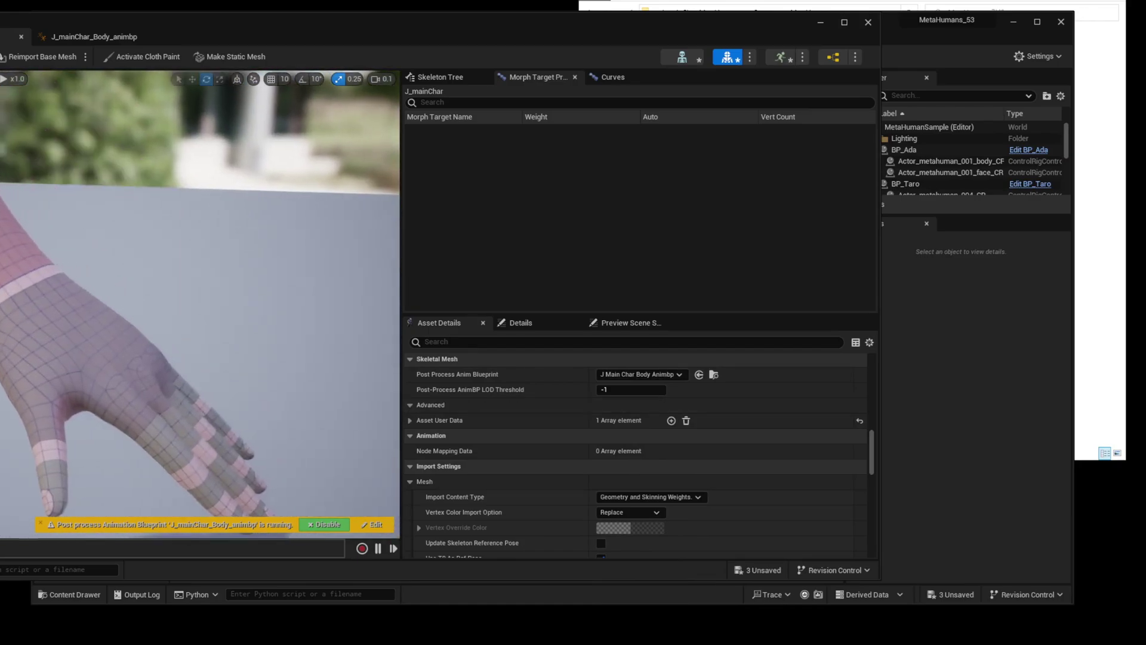
{"action": "left_click", "coordinate": [320, 525]}
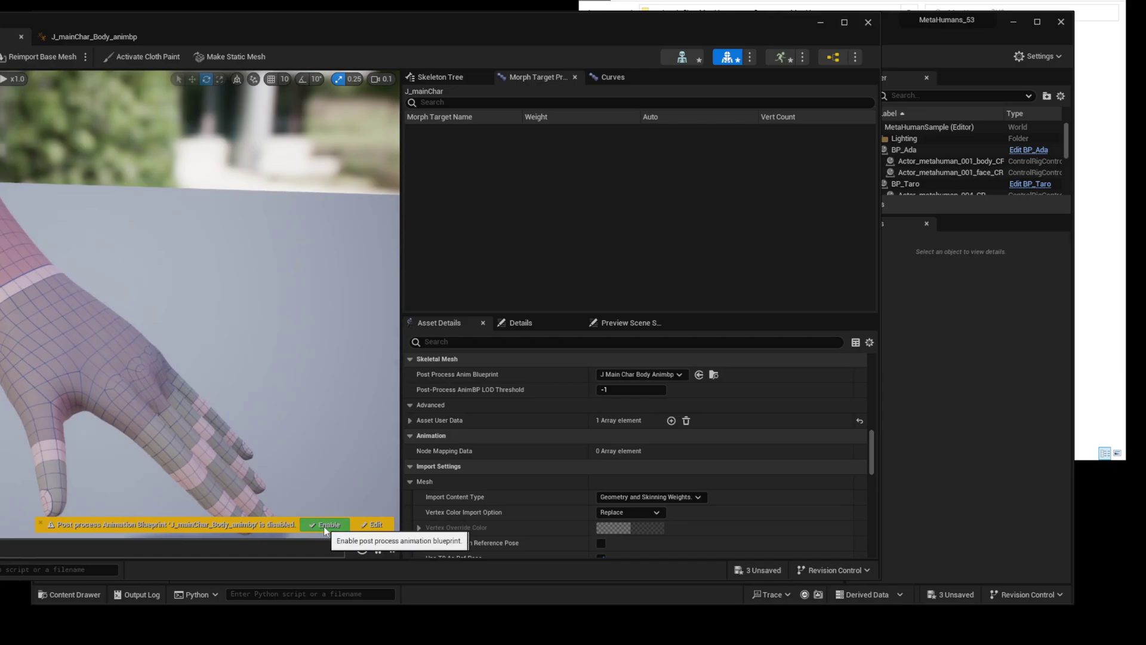
{"action": "left_click", "coordinate": [323, 525]}
{"action": "key", "text": "ctrl+s"}
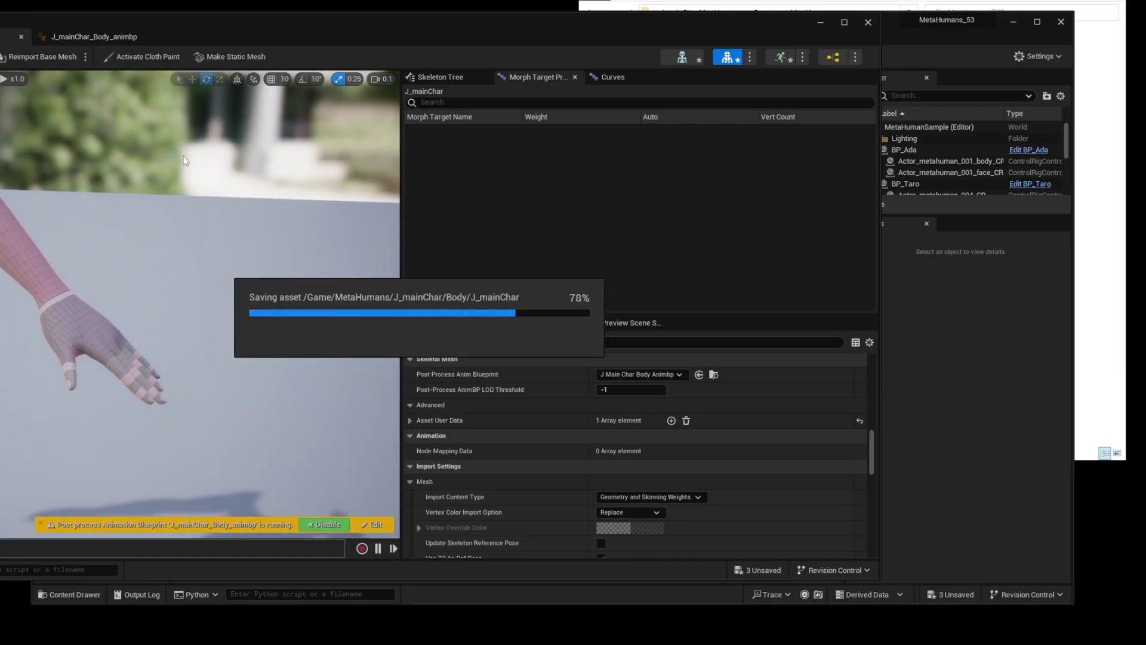
Uncover the content browser and open the Face folder of J_mainChar
{"action": "left_click_drag", "start_coordinate": [674, 30], "coordinate": [949, 534]}
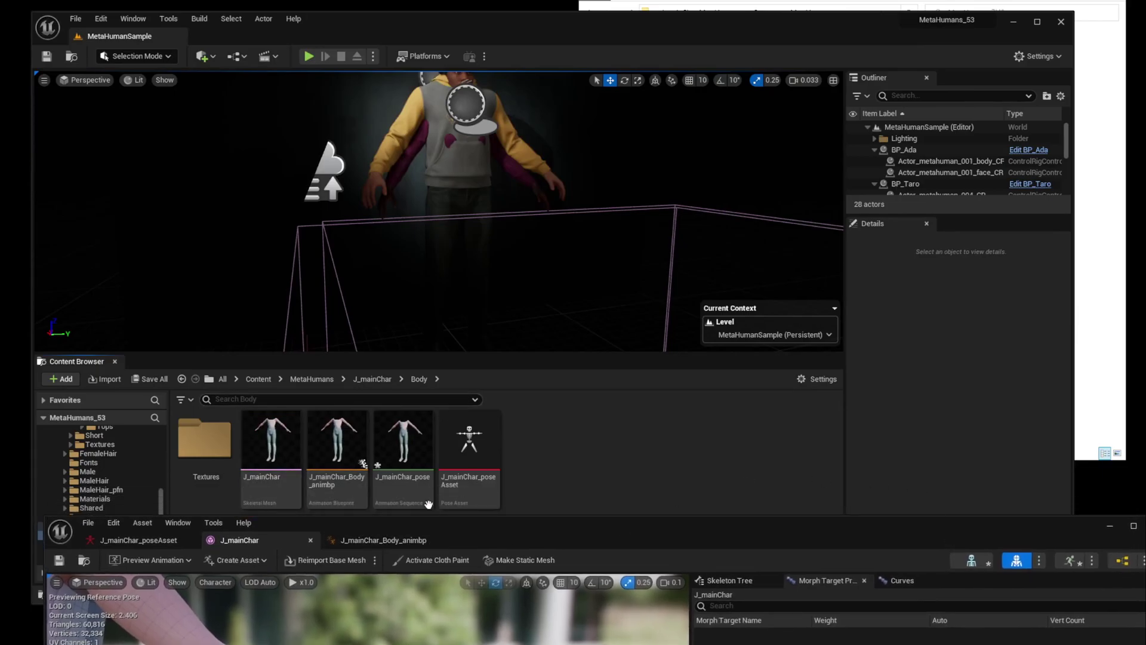
{"action": "left_click_drag", "start_coordinate": [390, 527], "coordinate": [766, 518]}
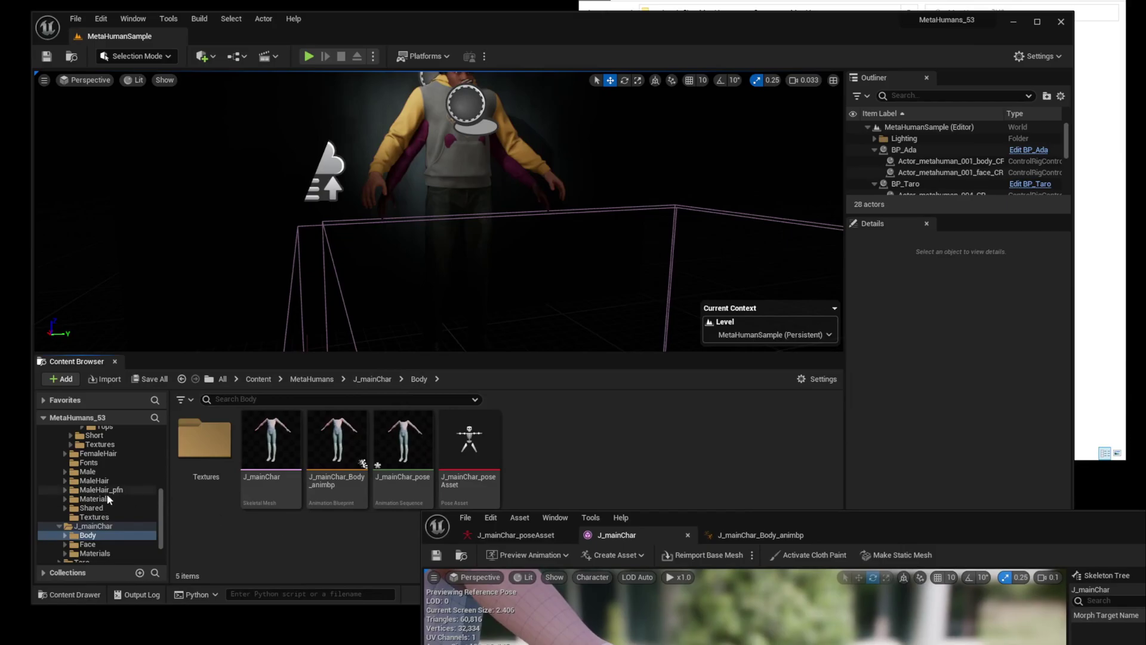
{"action": "scroll", "coordinate": [111, 505], "scroll_direction": "down", "scroll_amount": 2}
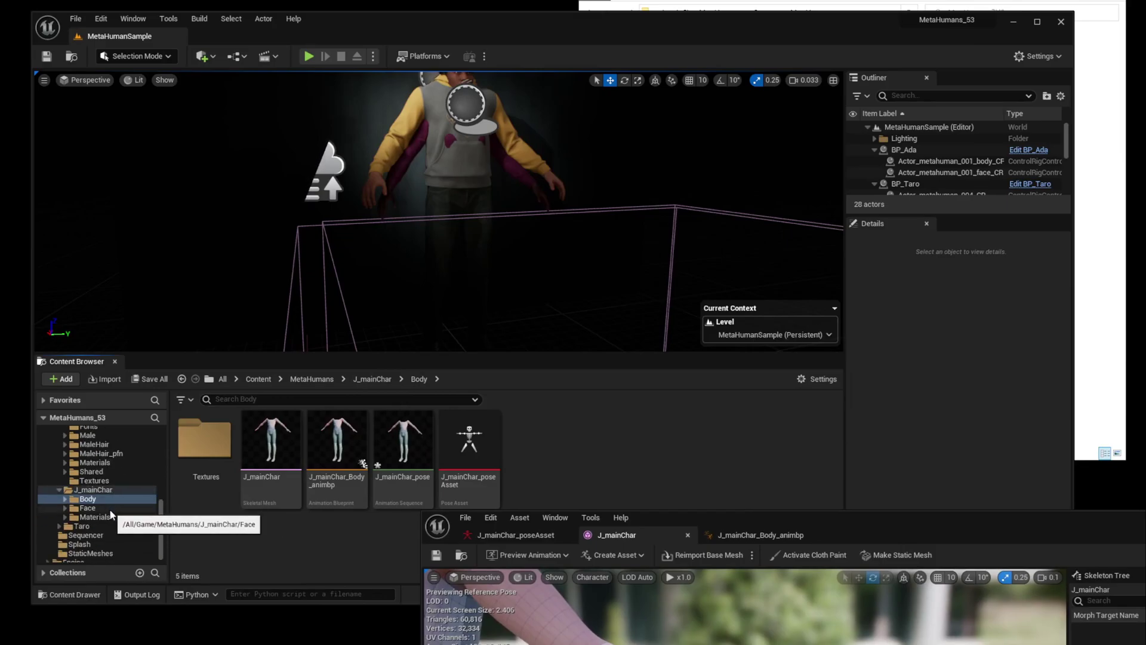
{"action": "left_click", "coordinate": [108, 508]}
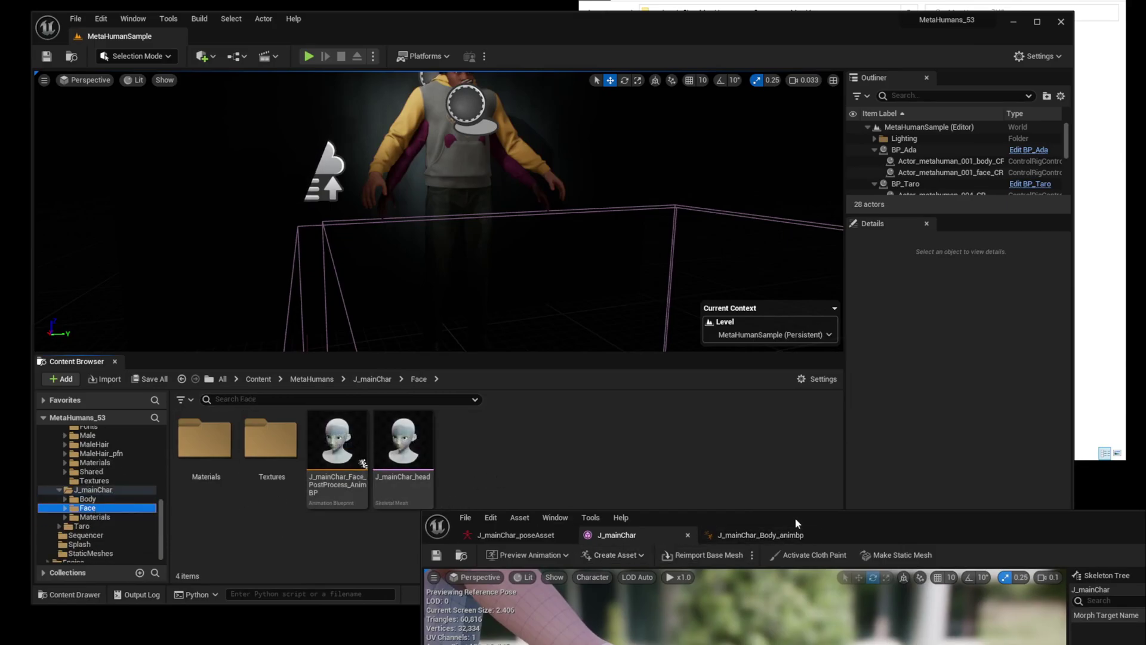
{"action": "left_click_drag", "start_coordinate": [796, 523], "coordinate": [434, 534]}
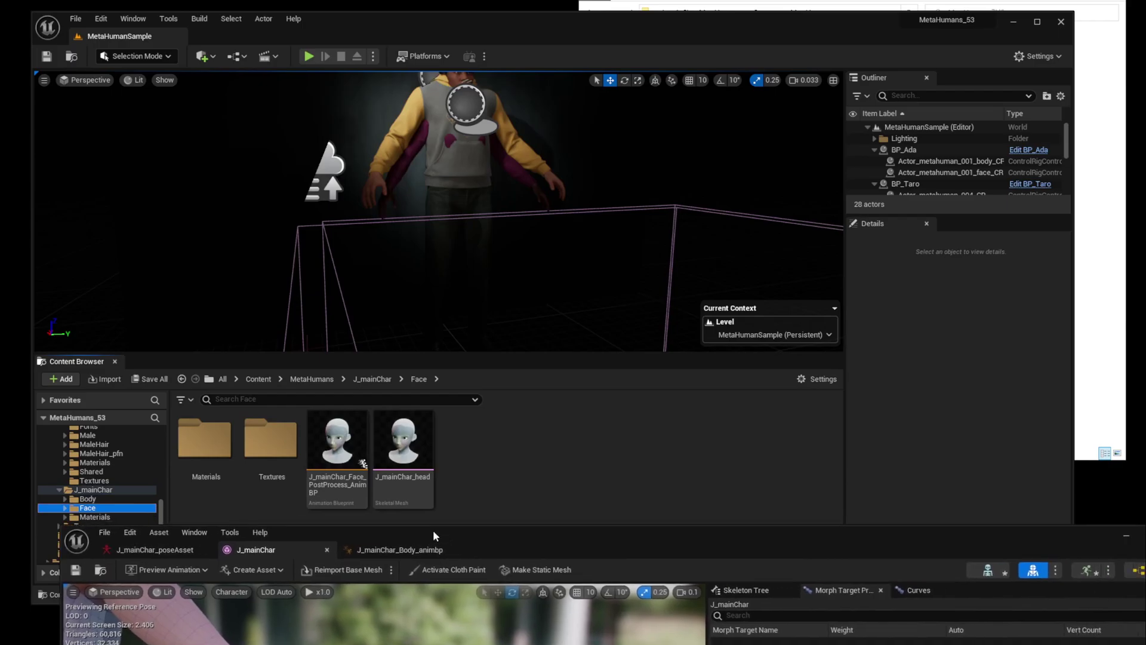
Assign the Face_Archetype_Skeleton from /Game/MetaHumans/Common/Face to the J_mainChar_head skeletal mesh
{"action": "left_click", "coordinate": [399, 443]}
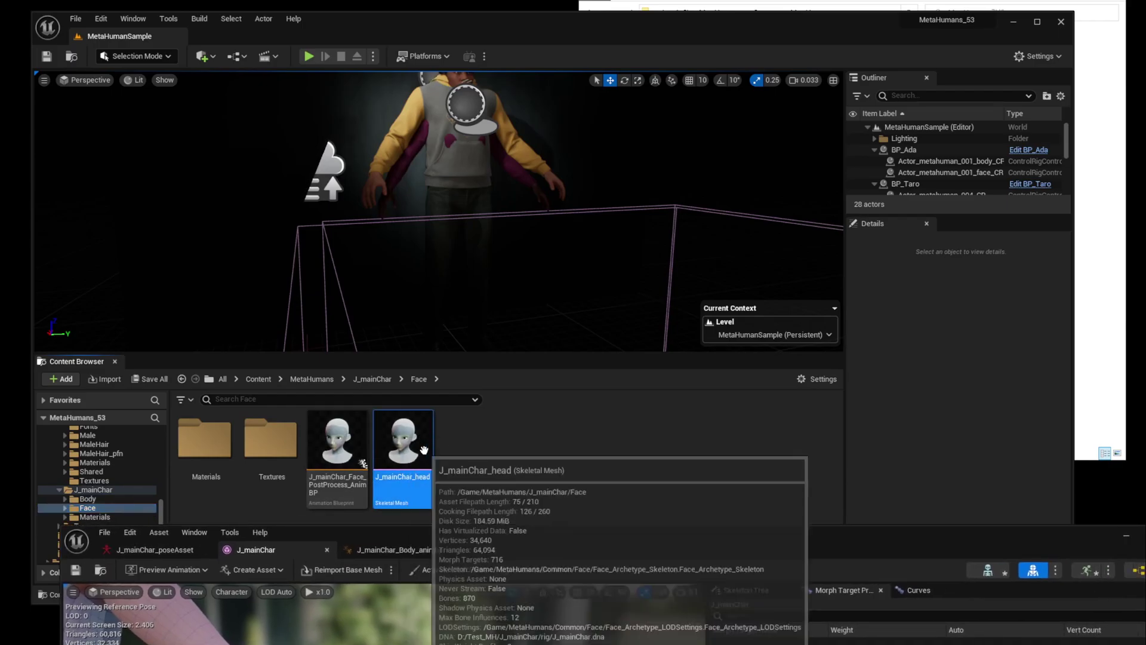
{"action": "right_click", "coordinate": [424, 450]}
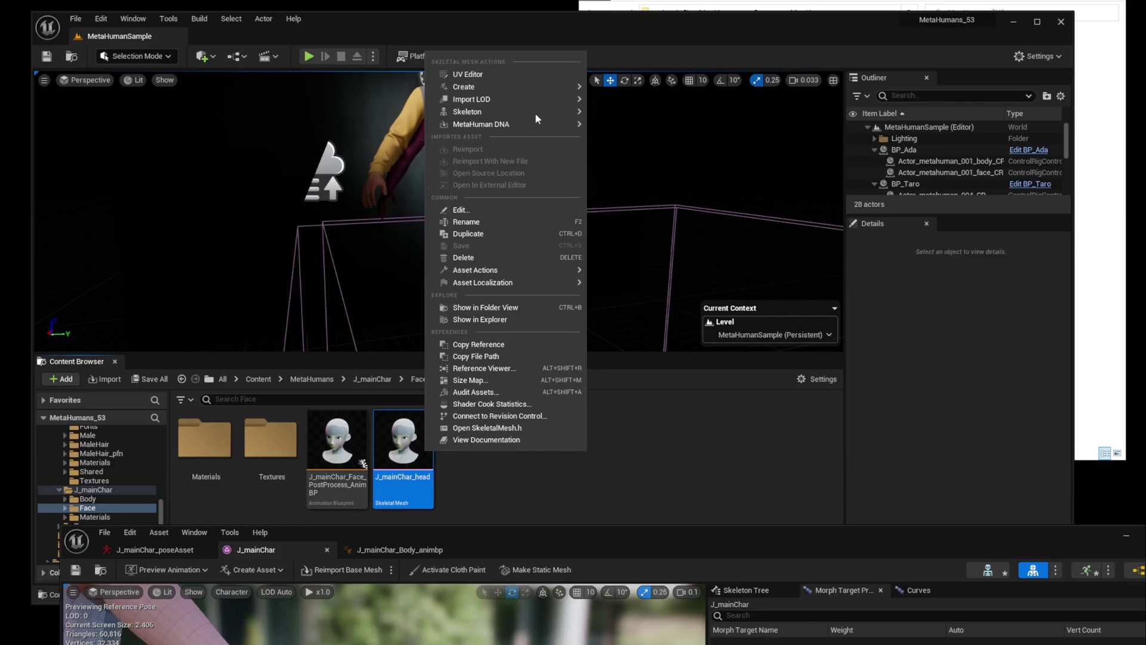
{"action": "mouse_move", "coordinate": [535, 112]}
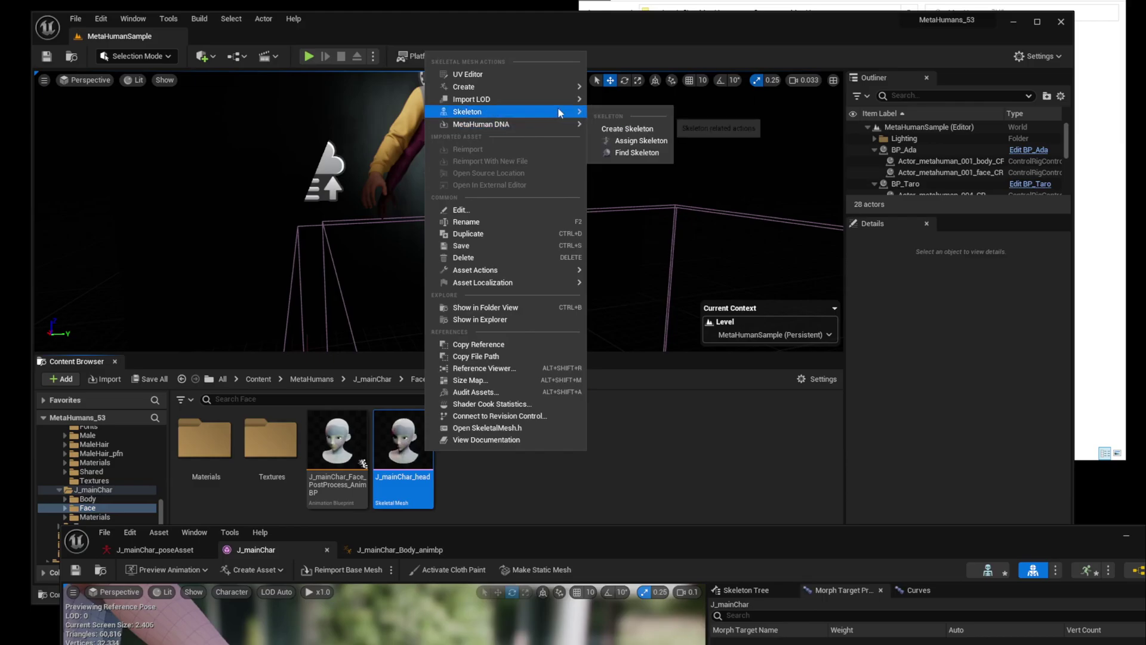
{"action": "left_click", "coordinate": [639, 143]}
{"action": "left_click_drag", "start_coordinate": [533, 383], "coordinate": [842, 382]}
{"action": "scroll", "coordinate": [414, 276], "scroll_direction": "down", "scroll_amount": 1}
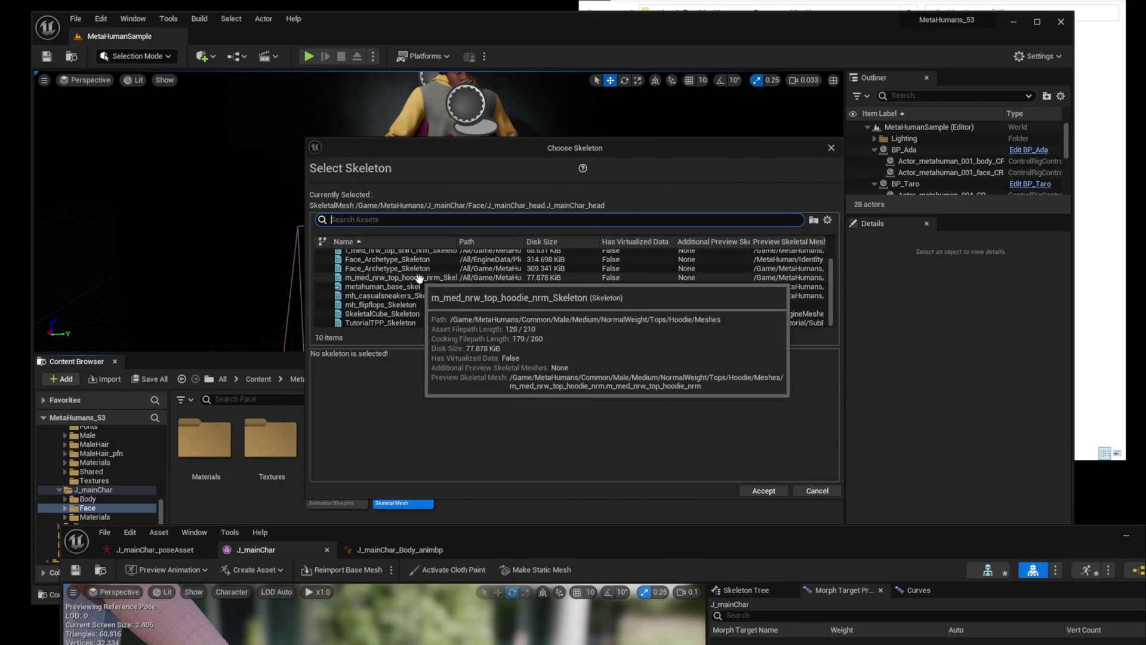
{"action": "scroll", "coordinate": [406, 276], "scroll_direction": "up", "scroll_amount": 1}
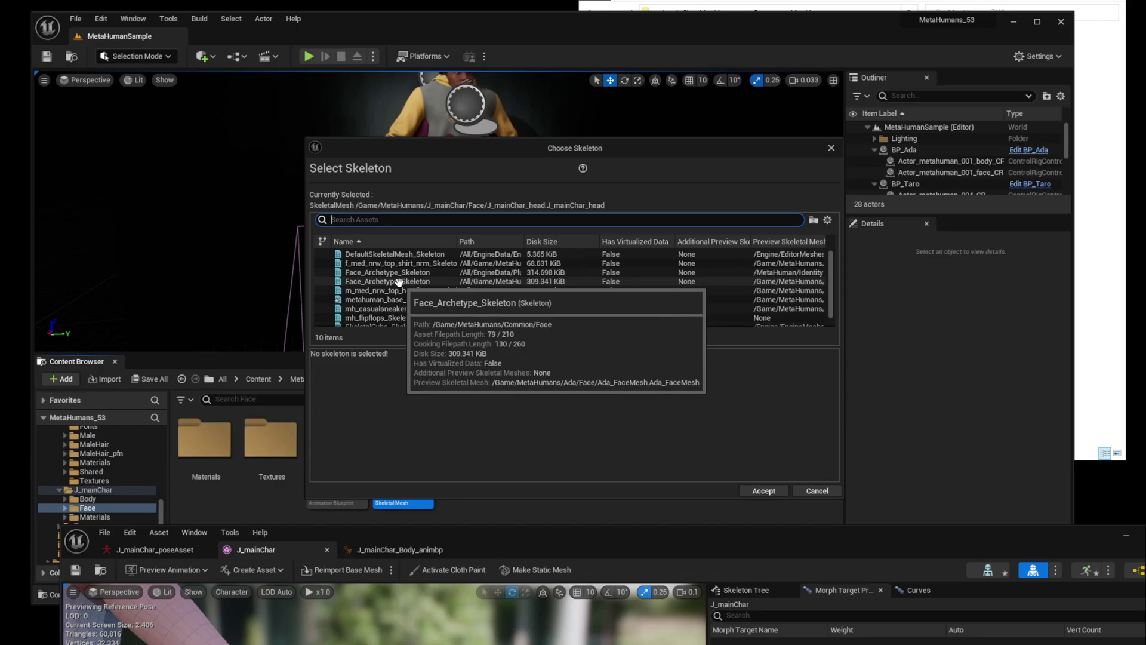
{"action": "left_click", "coordinate": [399, 281]}
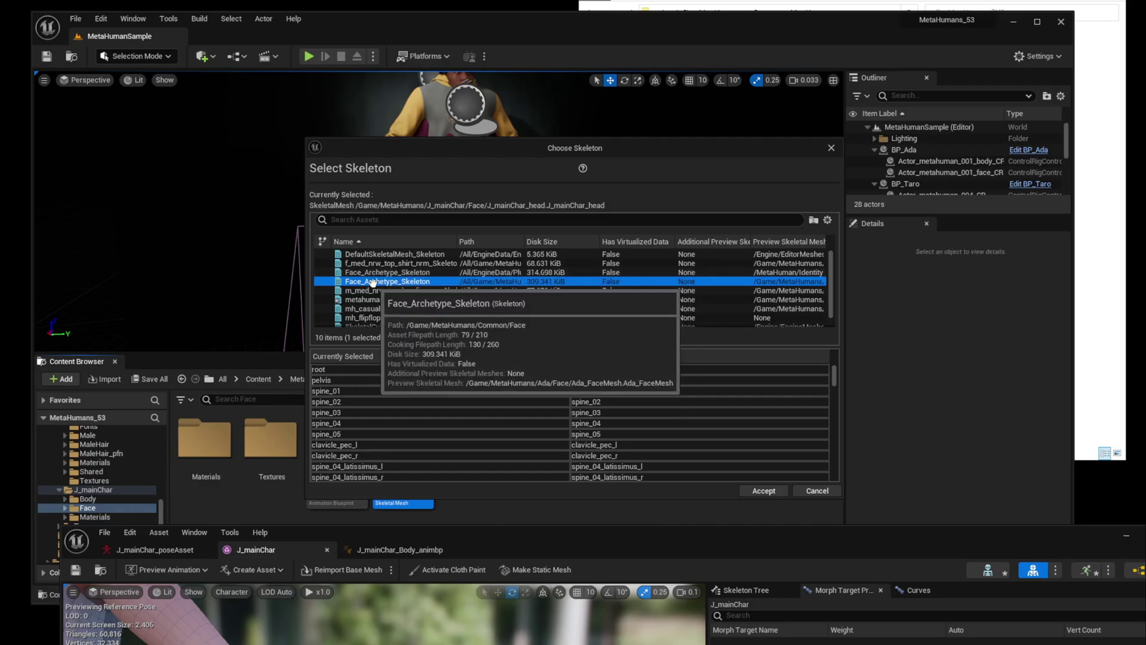
{"action": "left_click", "coordinate": [762, 491]}
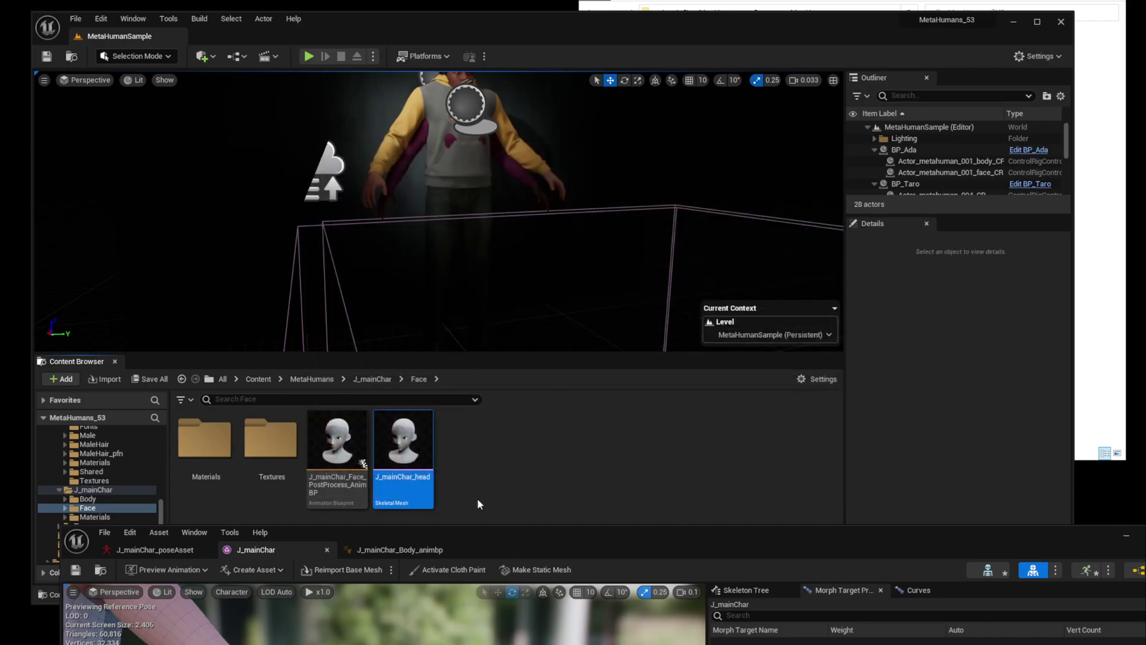
Locate the skeleton asset used by the J_mainChar_head mesh in the content browser
{"action": "right_click", "coordinate": [406, 452]}
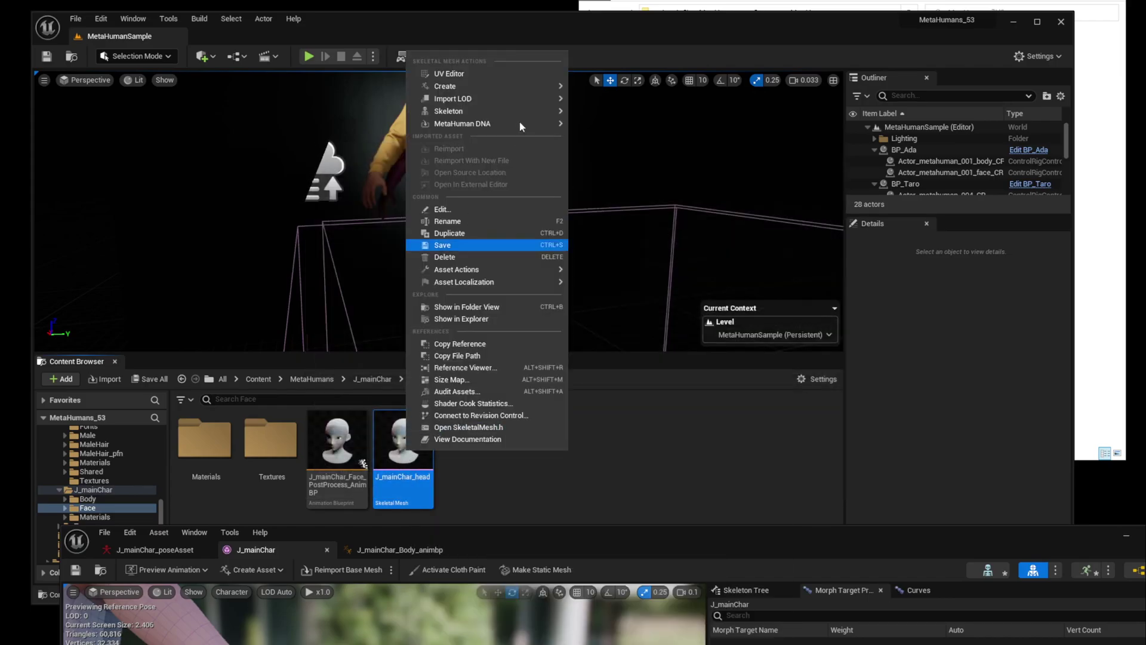
{"action": "mouse_move", "coordinate": [528, 114]}
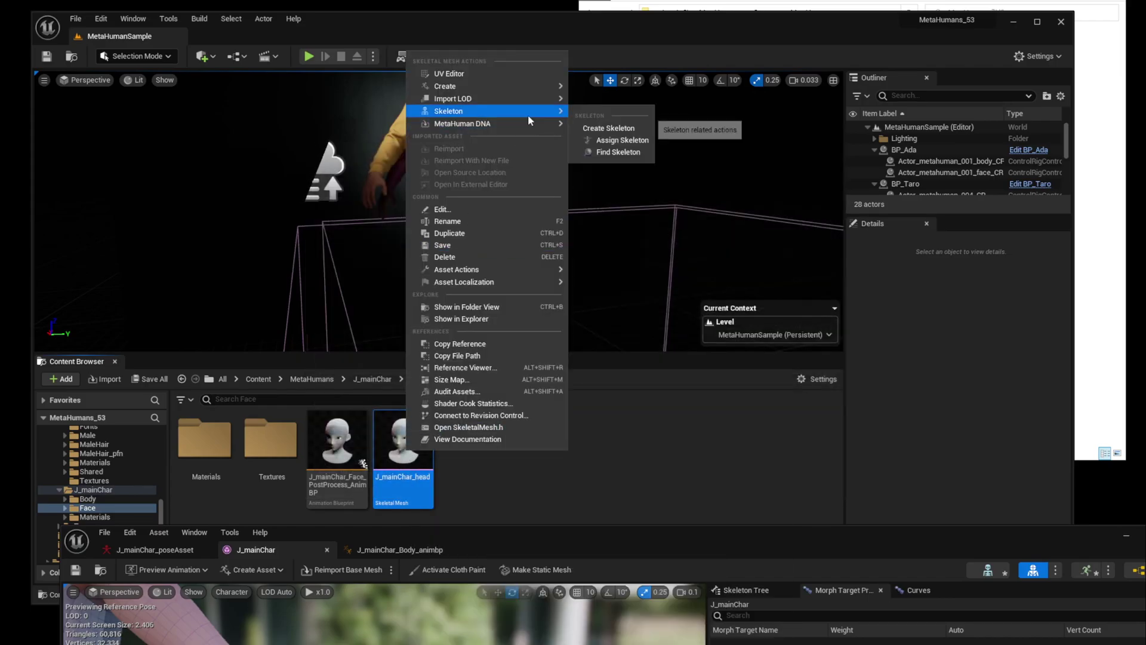
{"action": "left_click", "coordinate": [619, 152]}
{"action": "left_click_drag", "start_coordinate": [561, 540], "coordinate": [555, 614]}
{"action": "scroll", "coordinate": [335, 520], "scroll_direction": "down", "scroll_amount": 1}
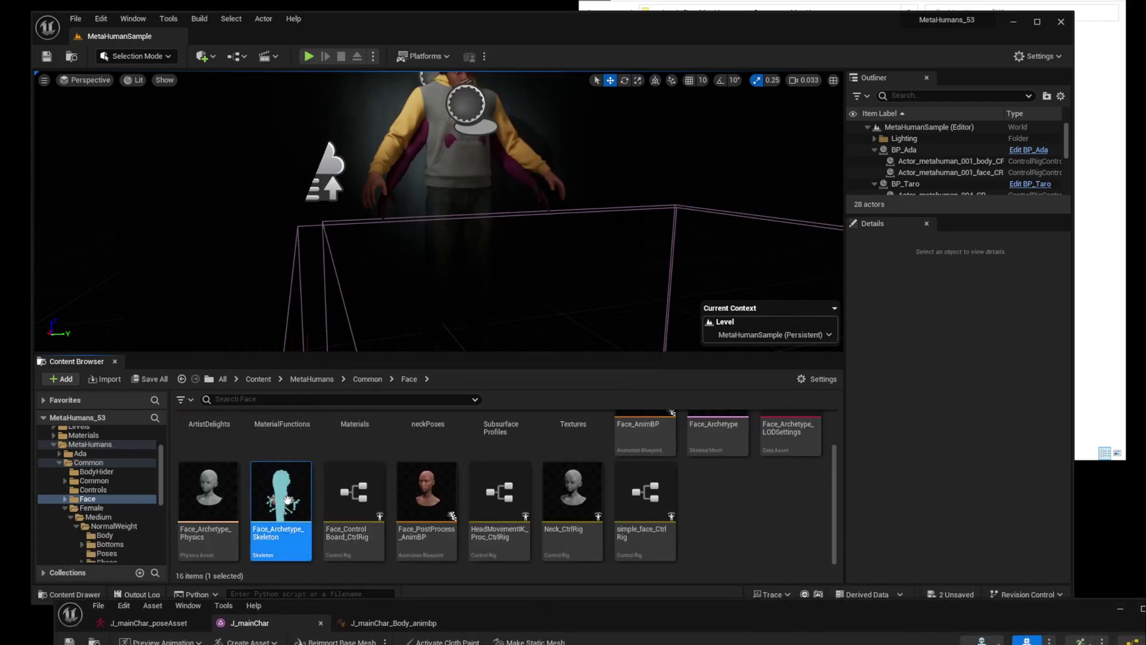
Return to J_mainChar's Face folder and assign the Face_Archetype_Skeleton from /Game/MetaHumans/Common/Face to J_mainChar_Face_PostProcess_AnimBP
{"action": "scroll", "coordinate": [120, 499], "scroll_direction": "down", "scroll_amount": 1}
{"action": "scroll", "coordinate": [117, 495], "scroll_direction": "down", "scroll_amount": 10}
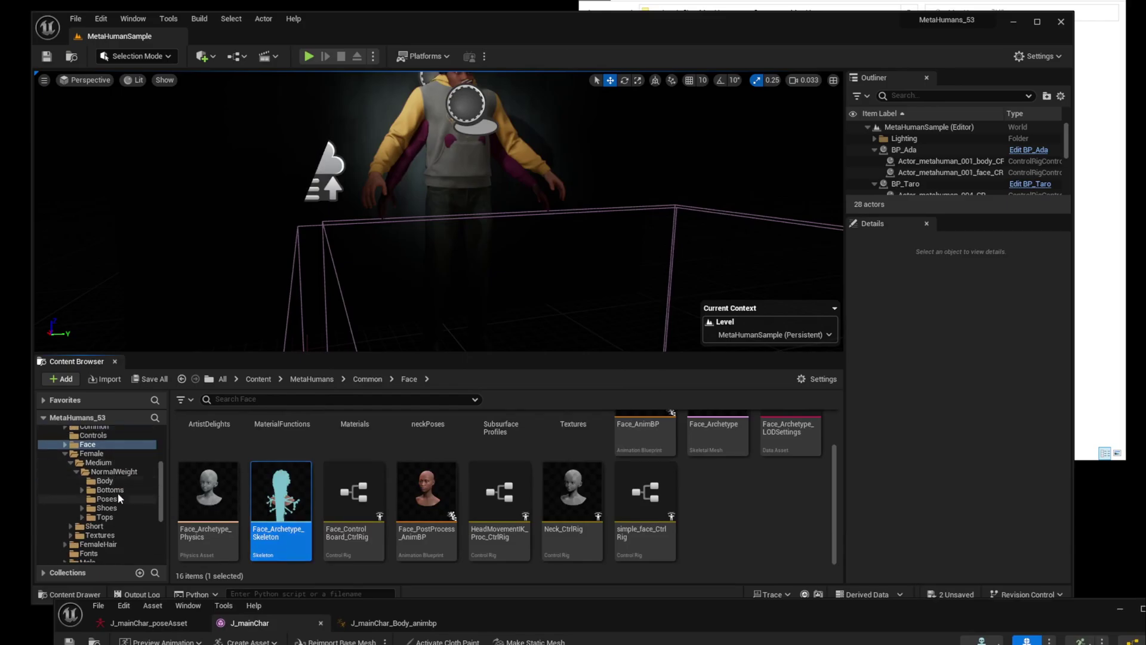
{"action": "left_click", "coordinate": [95, 525]}
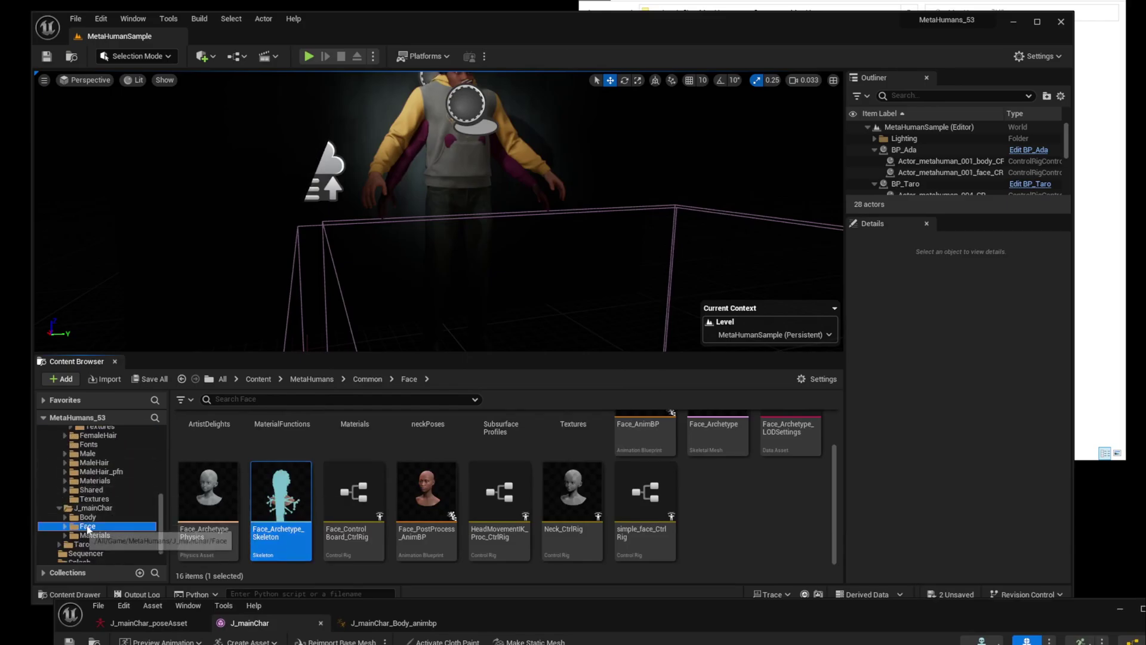
{"action": "left_click", "coordinate": [337, 449]}
{"action": "right_click", "coordinate": [338, 449]}
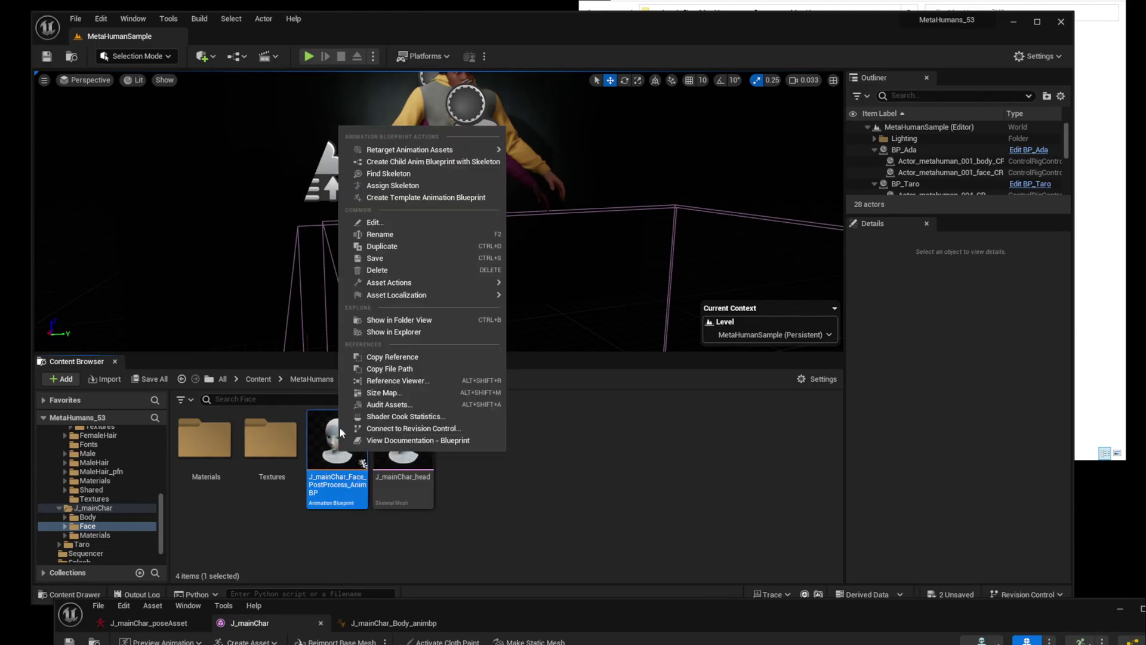
{"action": "left_click", "coordinate": [431, 186]}
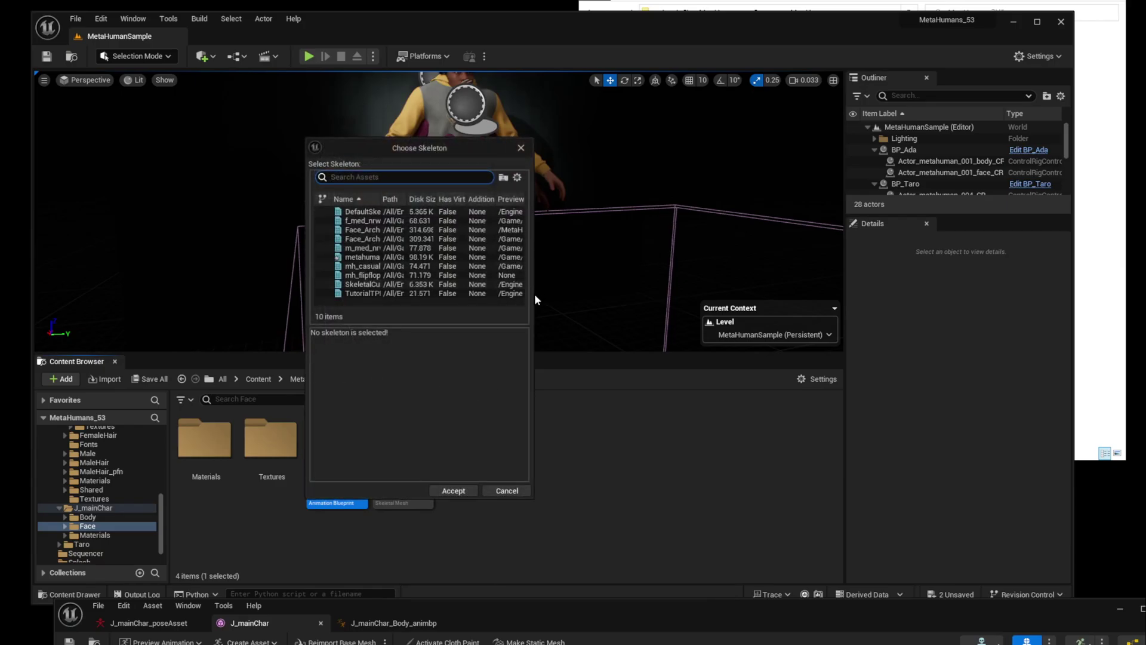
{"action": "left_click_drag", "start_coordinate": [532, 294], "coordinate": [816, 294]}
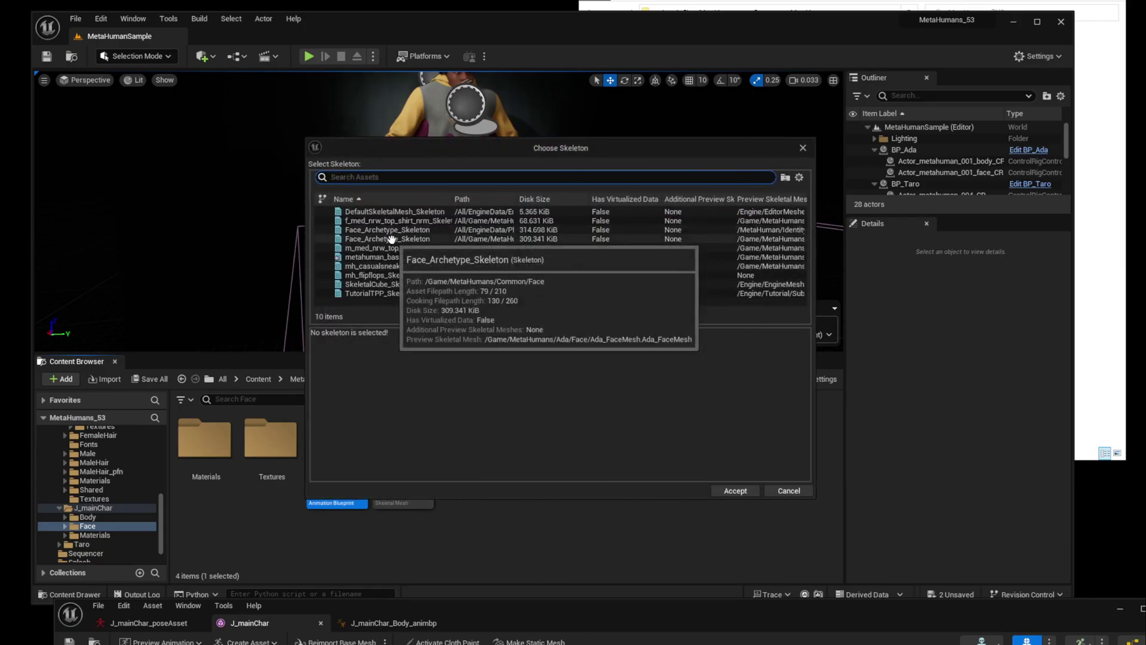
{"action": "left_click", "coordinate": [391, 239]}
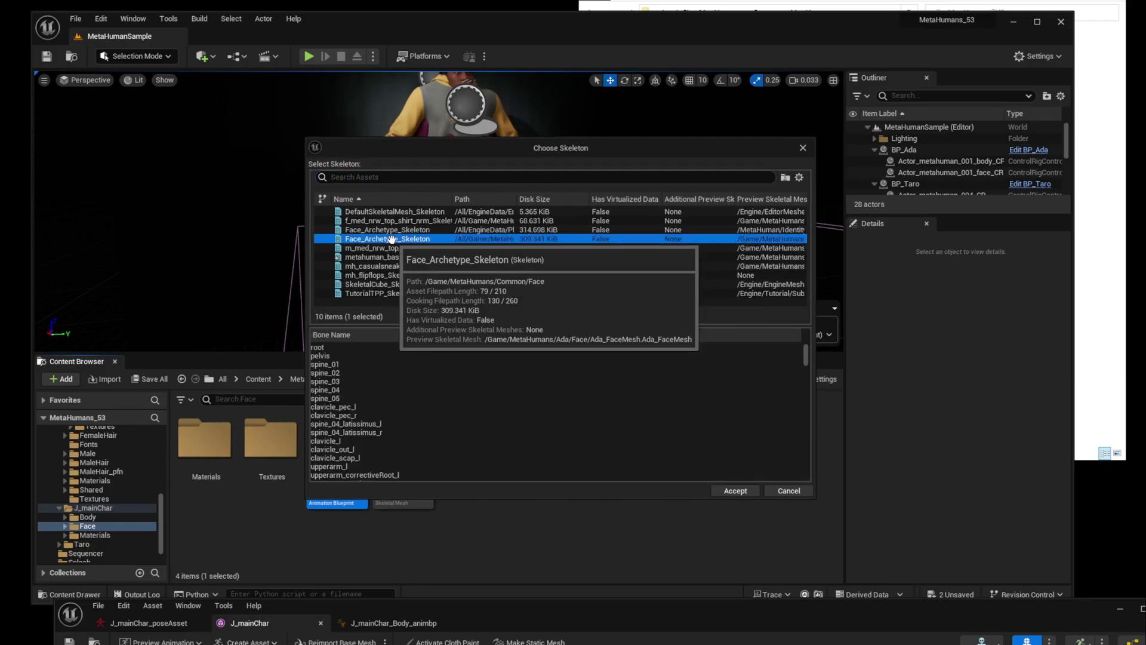
{"action": "left_click", "coordinate": [731, 490]}
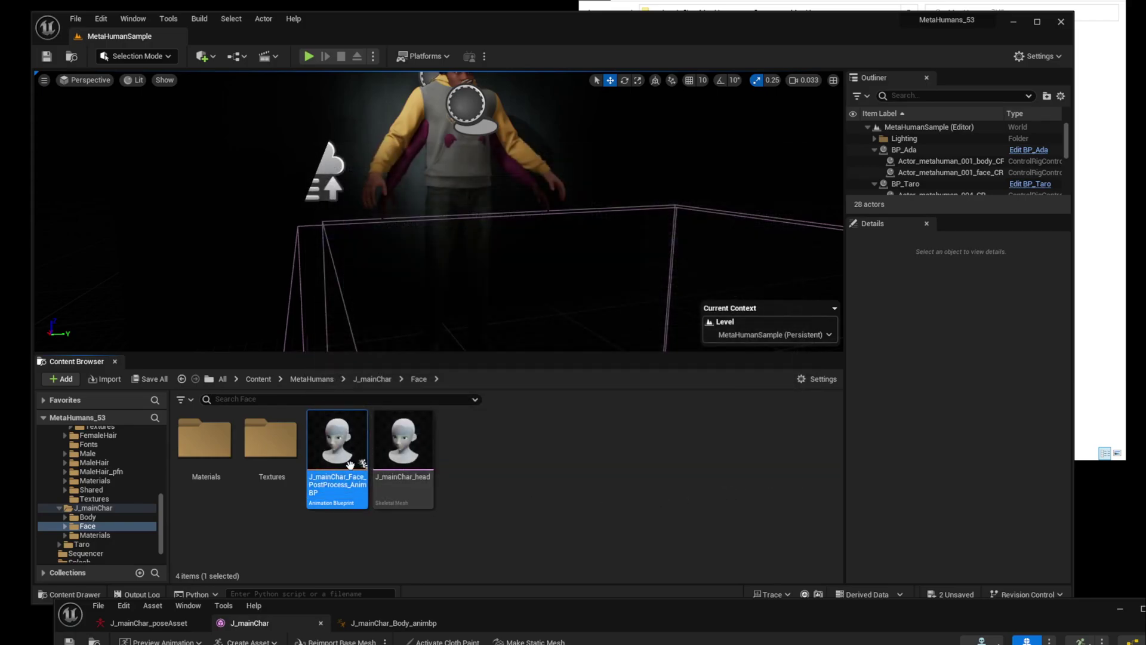
Open the J_mainChar_head skeletal mesh and inspect the head in its preview
{"action": "left_click", "coordinate": [478, 453]}
{"action": "double_click", "coordinate": [397, 454]}
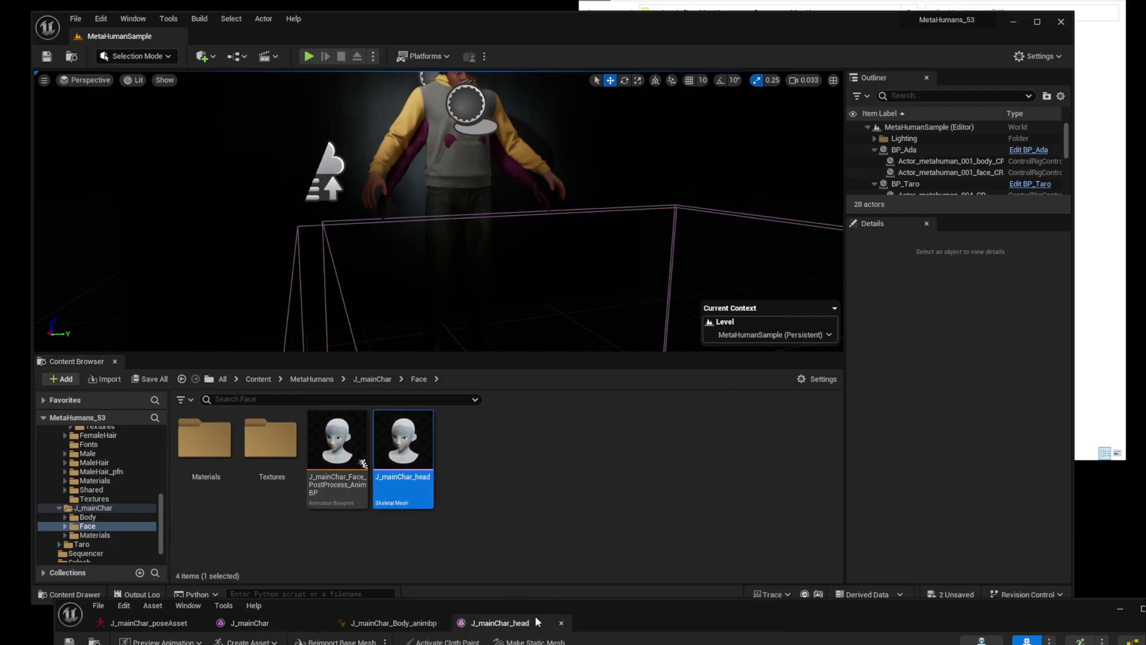
{"action": "left_click_drag", "start_coordinate": [536, 621], "coordinate": [485, 151]}
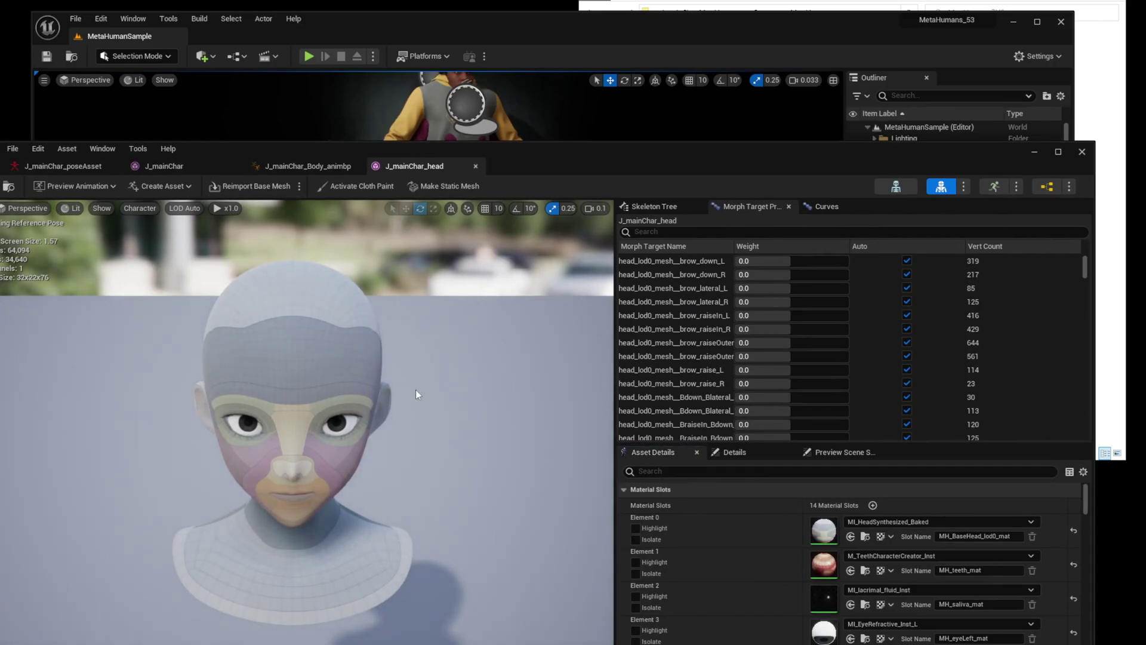
{"action": "mouse_move", "coordinate": [418, 394]}
{"action": "right_mouse_down"}
{"action": "mouse_move", "coordinate": [367, 420]}
{"action": "mouse_move", "coordinate": [418, 412]}
{"action": "right_mouse_up"}
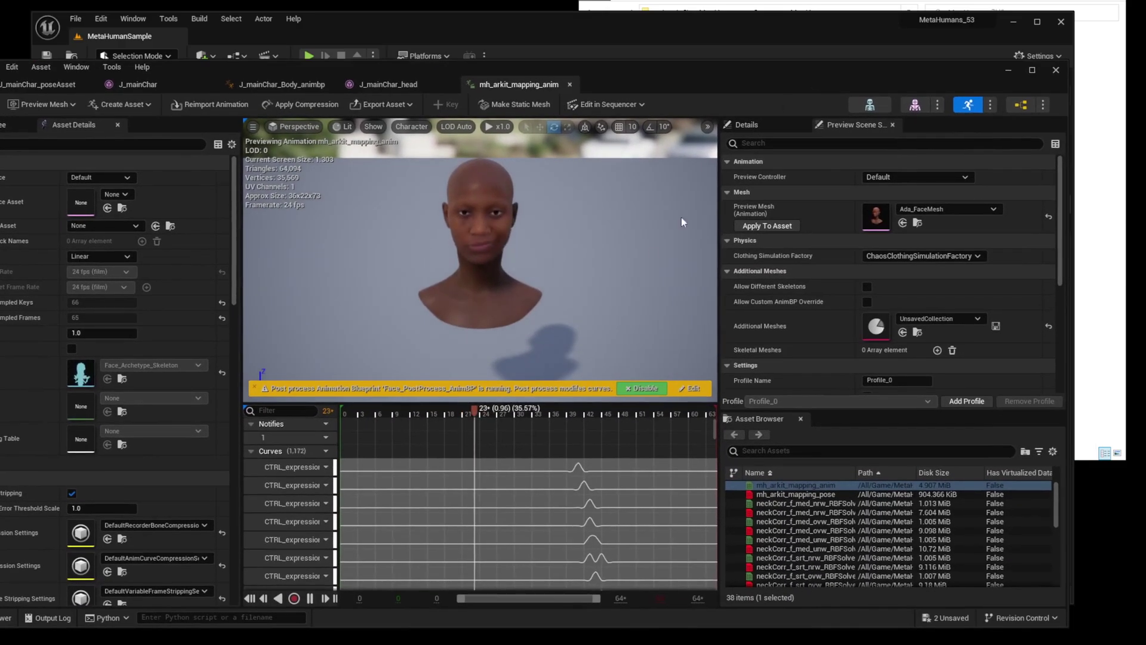
Pause the mh_arkit_mapping_anim playback and set its preview mesh to J_mainChar_head
{"action": "left_click", "coordinate": [310, 598]}
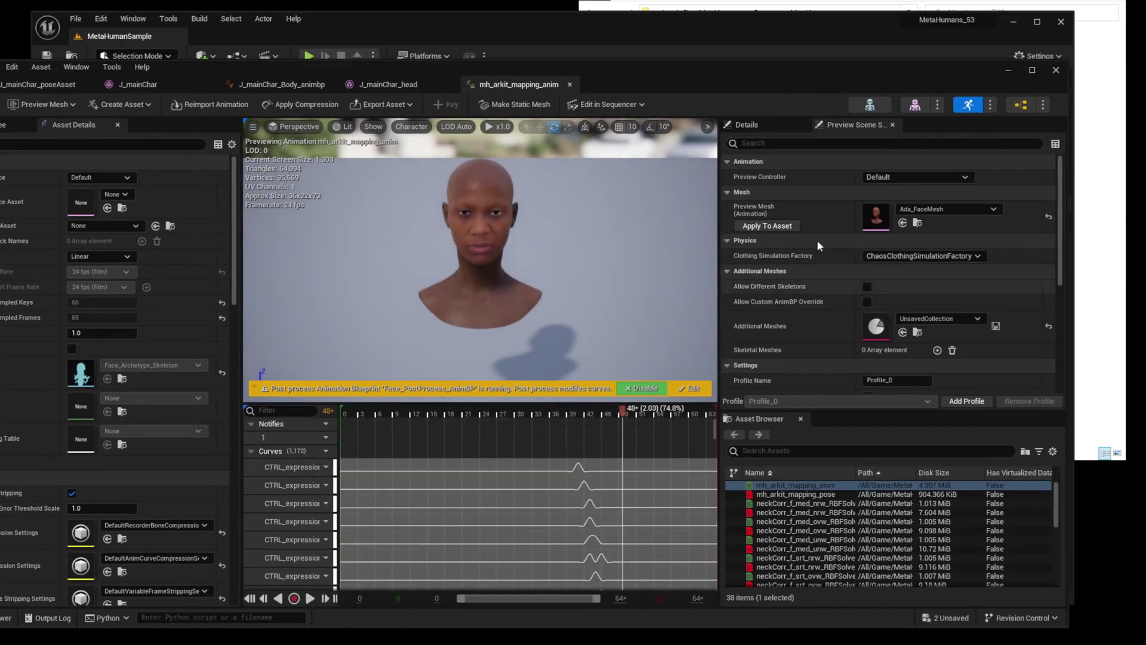
{"action": "left_click", "coordinate": [944, 209]}
{"action": "mouse_move", "coordinate": [1007, 400]}
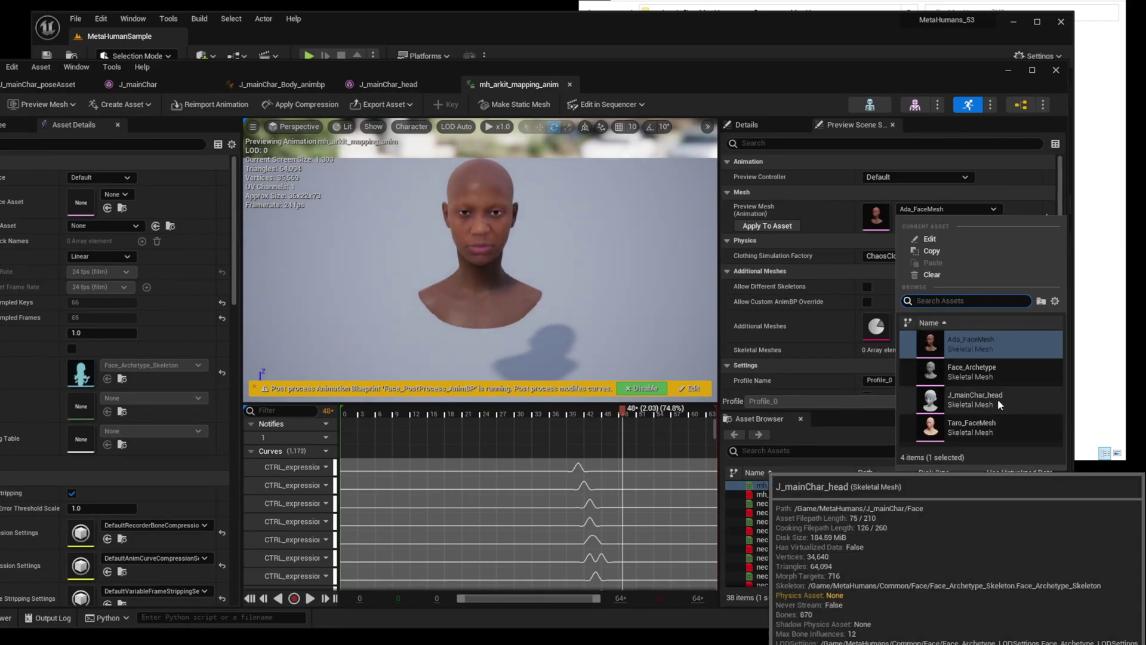
{"action": "left_click", "coordinate": [998, 400]}
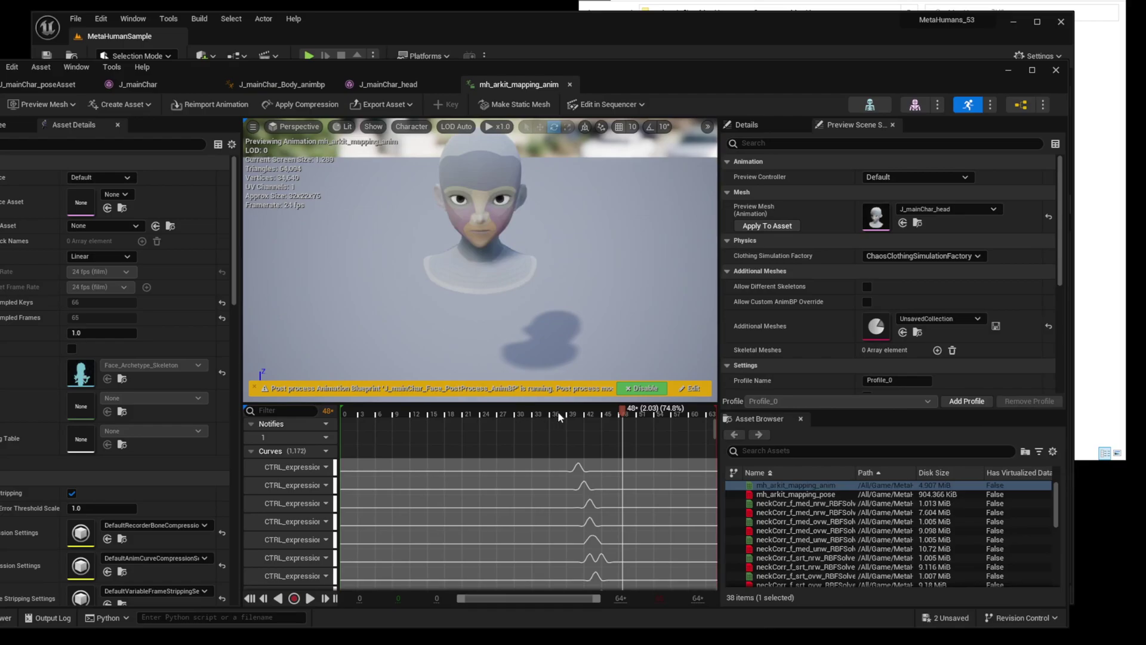
Scrub through the mh_arkit_mapping_anim timeline and check the facial expressions on the J_mainChar_head preview up close
{"action": "key", "text": "w"}
{"action": "mouse_move", "coordinate": [478, 273]}
{"action": "right_mouse_down"}
{"action": "mouse_move", "coordinate": [490, 290]}
{"action": "mouse_move", "coordinate": [489, 254]}
{"action": "right_mouse_up"}
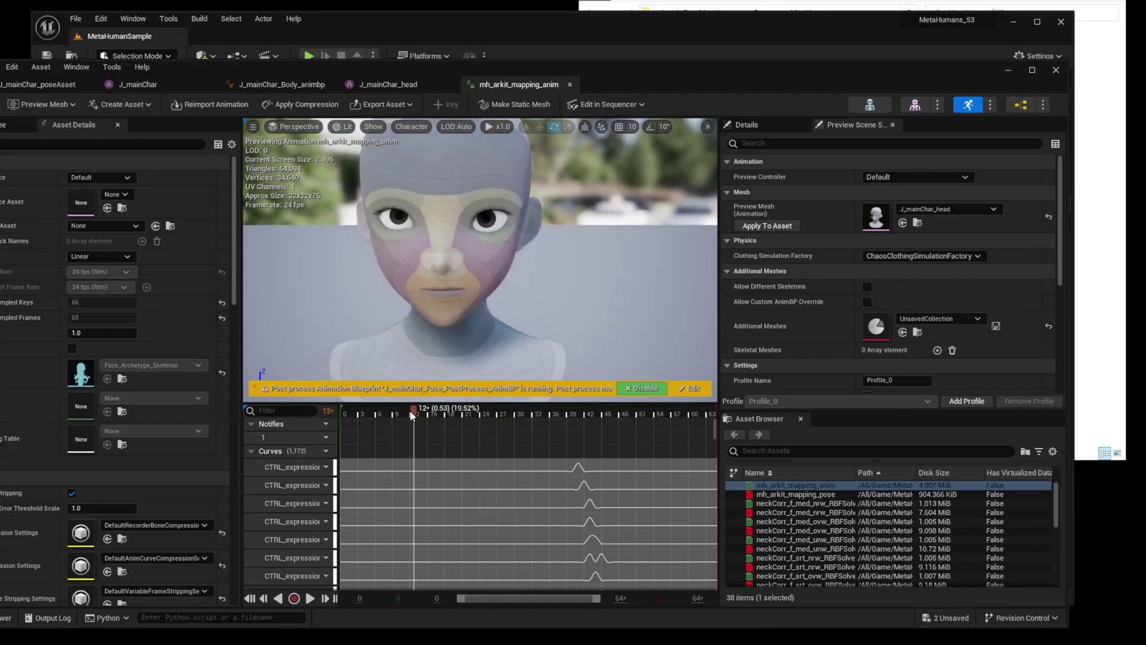
{"action": "left_click_drag", "start_coordinate": [411, 416], "coordinate": [371, 419]}
{"action": "mouse_move", "coordinate": [478, 257]}
{"action": "right_mouse_down"}
{"action": "mouse_move", "coordinate": [480, 305]}
{"action": "mouse_move", "coordinate": [466, 271]}
{"action": "right_mouse_up"}
Select the BP_J_mainChar blueprint in the J_mainChar folder and bring the existing characters into view in the level
{"action": "left_click_drag", "start_coordinate": [626, 62], "coordinate": [573, 589]}
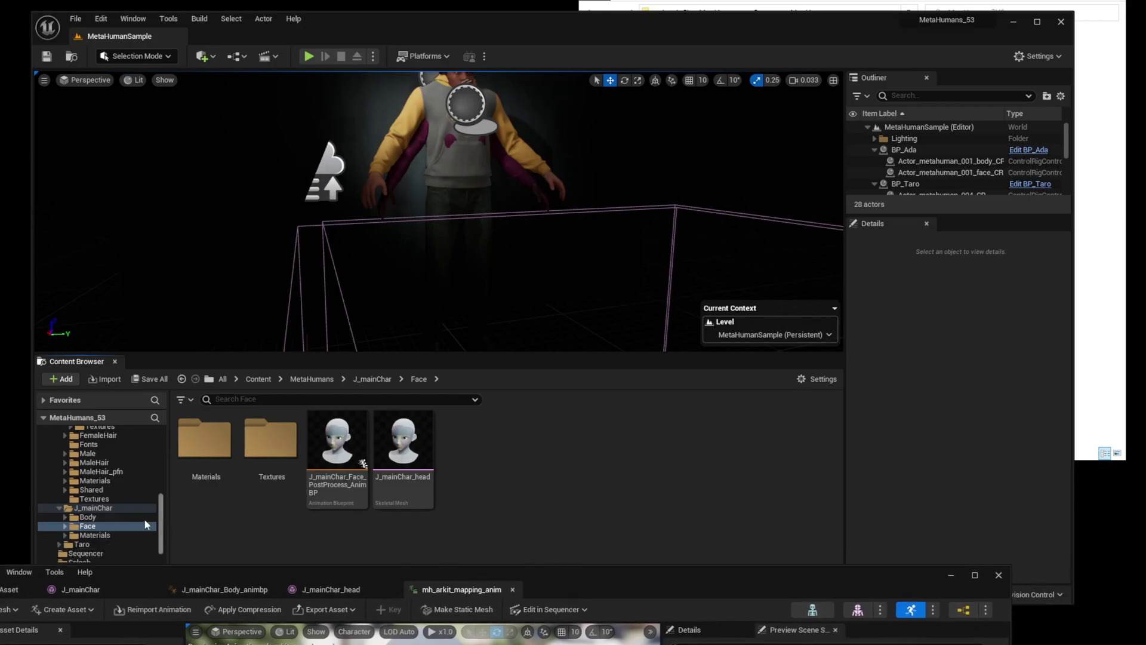
{"action": "left_click", "coordinate": [117, 508]}
{"action": "left_click", "coordinate": [418, 486]}
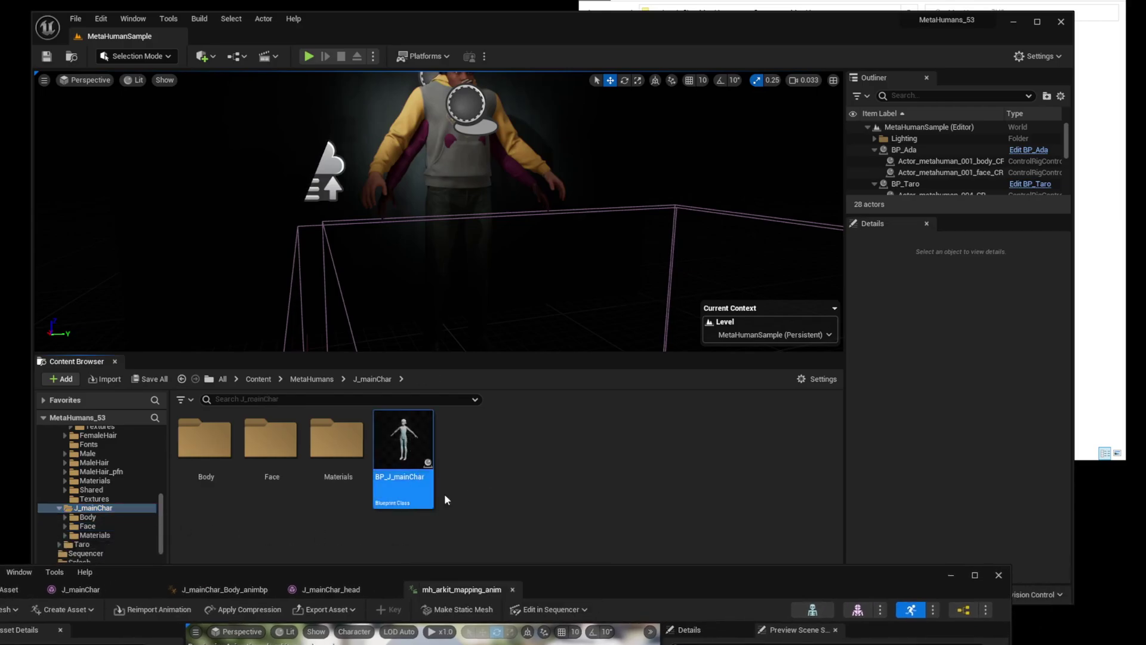
{"action": "right_click_drag", "start_coordinate": [485, 155], "coordinate": [490, 116]}
{"action": "key", "text": "w"}
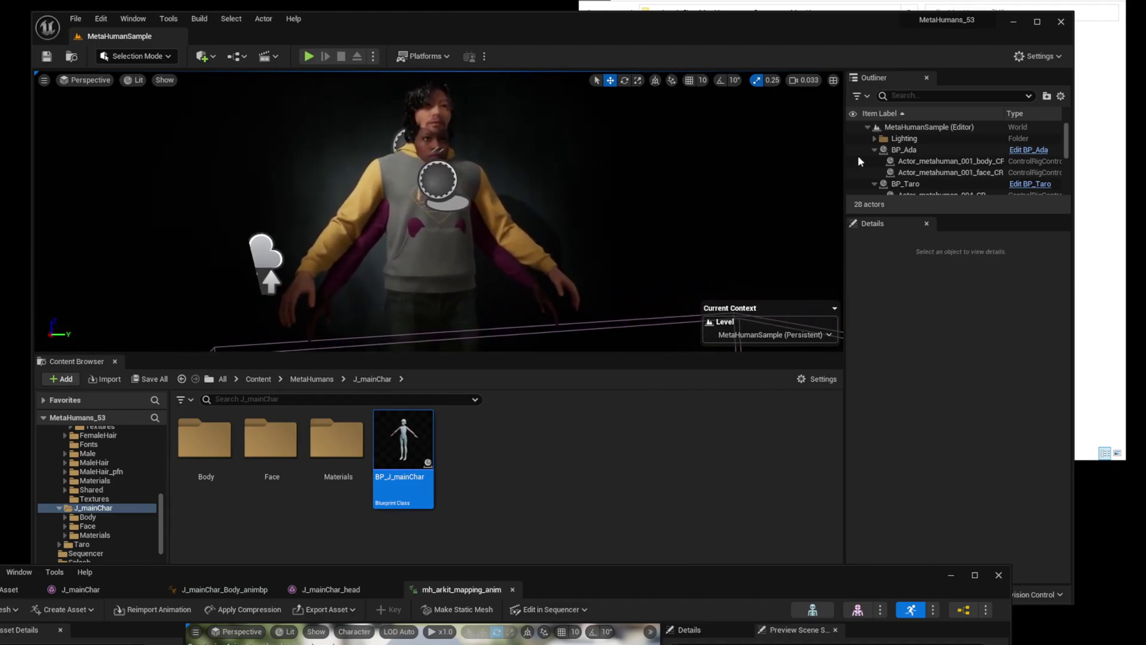
Hide the BP_Ada and BP_Taro characters and place BP_J_mainChar in the level
{"action": "left_click", "coordinate": [853, 150]}
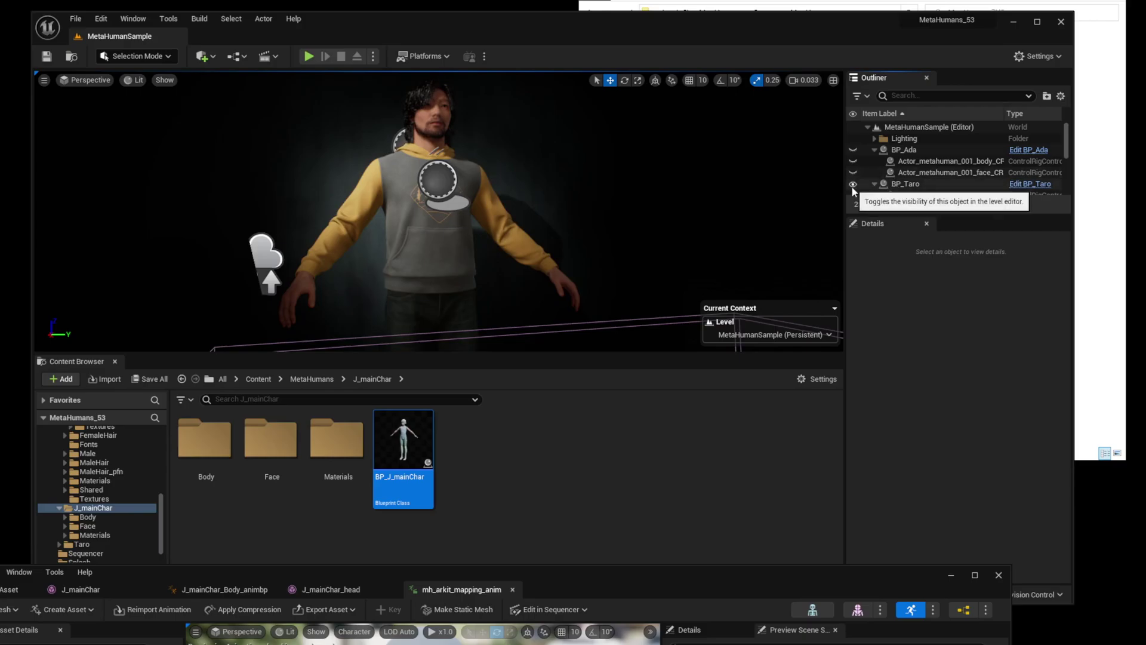
{"action": "left_click", "coordinate": [854, 185]}
{"action": "mouse_move", "coordinate": [409, 478]}
{"action": "right_click_drag", "start_coordinate": [418, 269], "coordinate": [418, 298]}
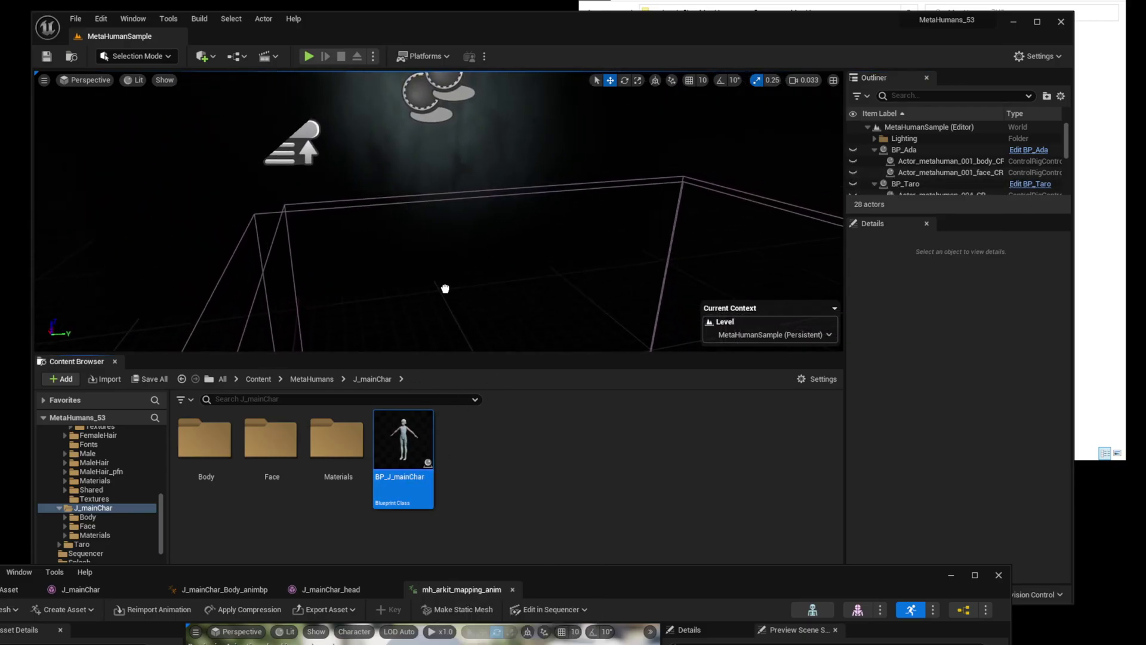
{"action": "left_click_drag", "start_coordinate": [452, 291], "coordinate": [451, 290]}
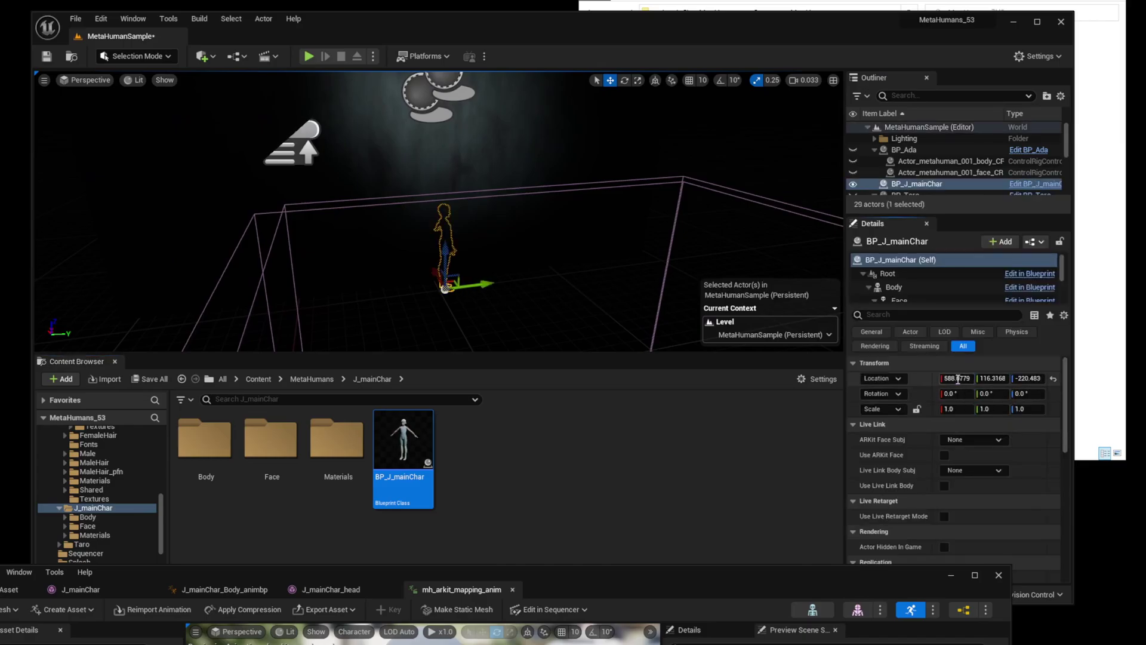
Set the X, Y and Z location of BP_J_mainChar to 0
{"action": "type", "text": "0"}
{"action": "key", "text": "Return"}
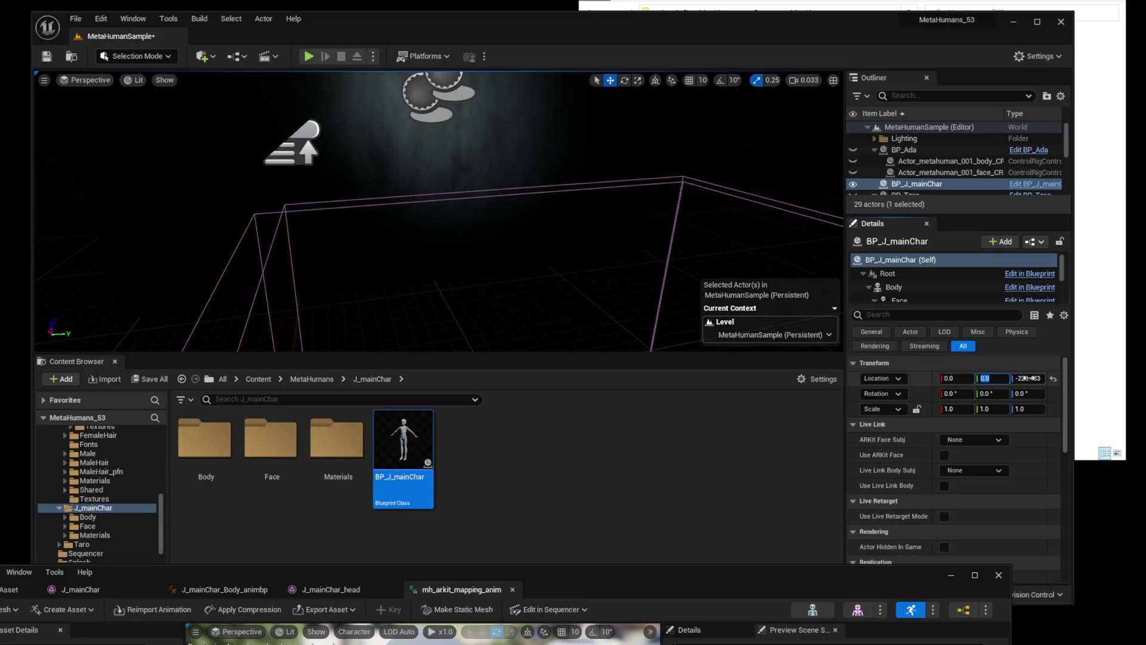
{"action": "key", "text": "Return"}
Rotate BP_J_mainChar around its vertical axis and set its Z rotation to 90°
{"action": "right_click_drag", "start_coordinate": [484, 193], "coordinate": [526, 269]}
{"action": "mouse_move", "coordinate": [484, 230]}
{"action": "right_mouse_down"}
{"action": "mouse_move", "coordinate": [480, 197]}
{"action": "mouse_move", "coordinate": [484, 230]}
{"action": "right_mouse_up"}
{"action": "key", "text": "e"}
{"action": "right_click_drag", "start_coordinate": [503, 275], "coordinate": [496, 319]}
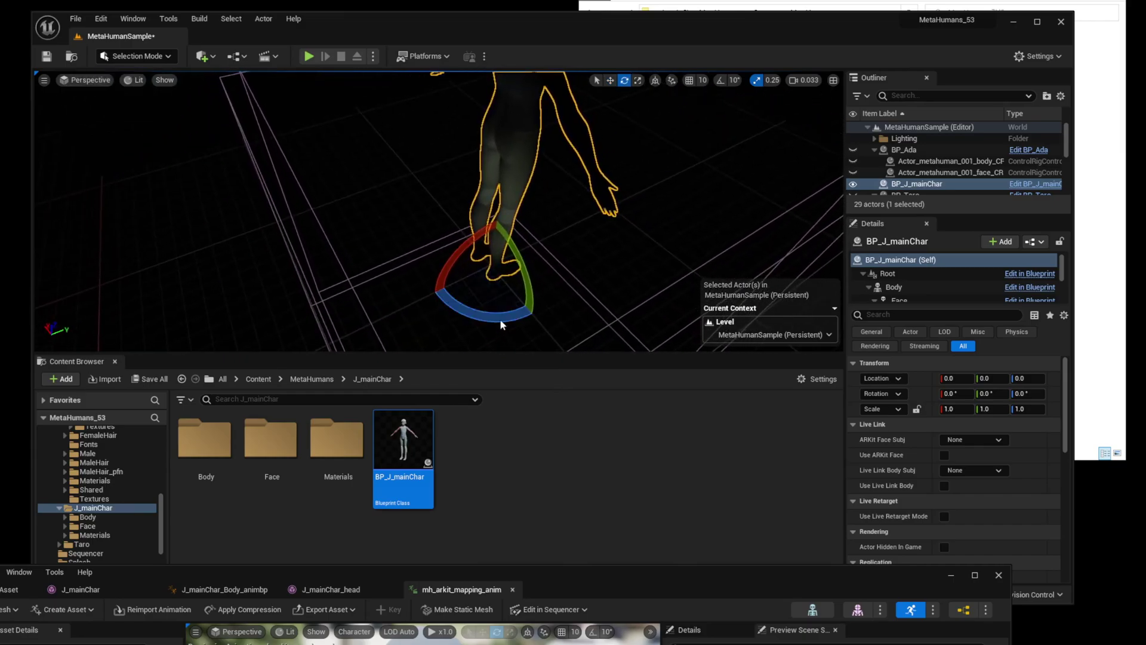
{"action": "left_click_drag", "start_coordinate": [501, 322], "coordinate": [640, 346]}
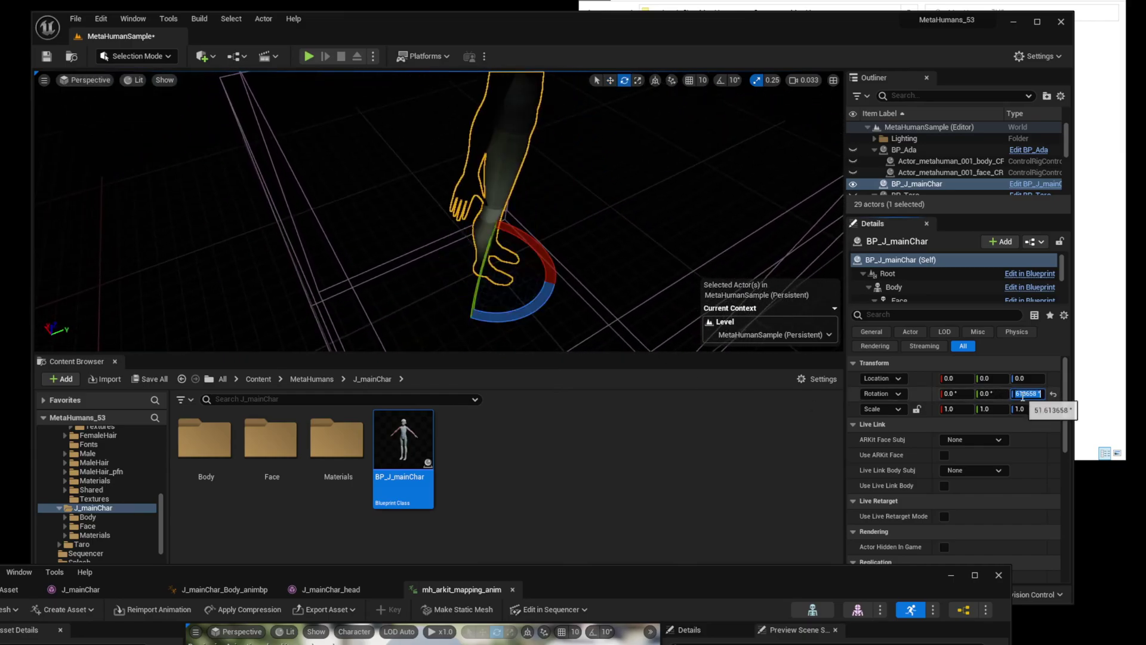
{"action": "key", "text": "Return"}
Move BP_J_mainChar in the level to an X location of about 170
{"action": "right_click_drag", "start_coordinate": [537, 289], "coordinate": [504, 278]}
{"action": "key", "text": "w"}
{"action": "left_click_drag", "start_coordinate": [504, 278], "coordinate": [387, 151]}
{"action": "right_click_drag", "start_coordinate": [386, 151], "coordinate": [427, 98]}
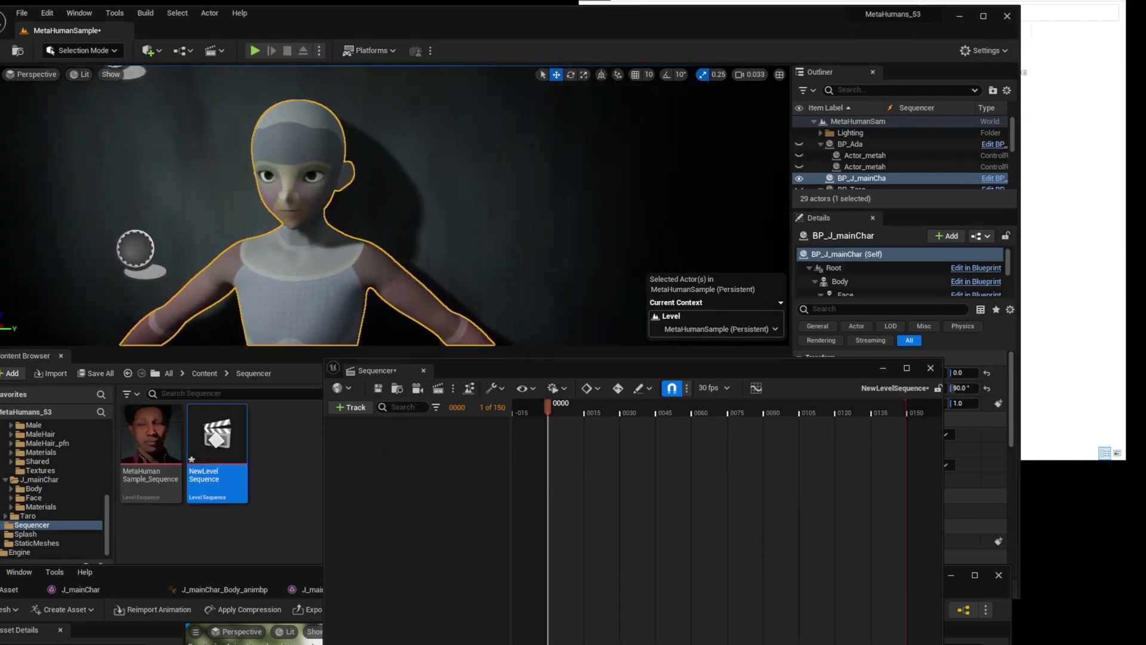
Add BP_J_mainChar to NewLevelSequence with its body and face control rig tracks
{"action": "right_click_drag", "start_coordinate": [537, 227], "coordinate": [552, 222]}
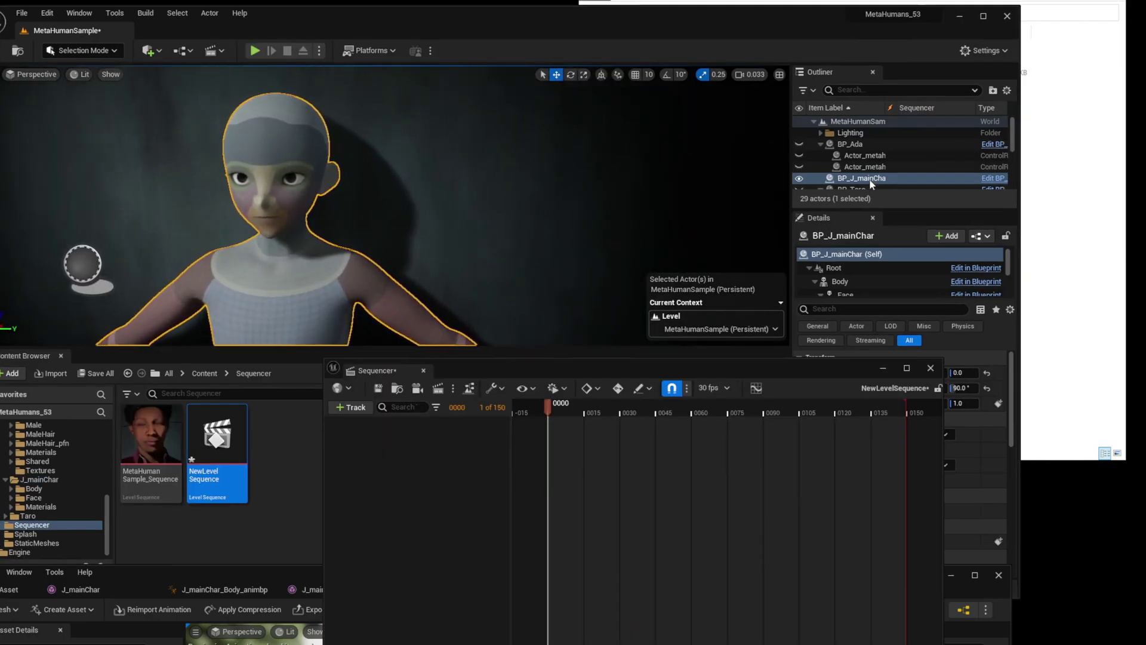
{"action": "left_click_drag", "start_coordinate": [871, 184], "coordinate": [400, 507]}
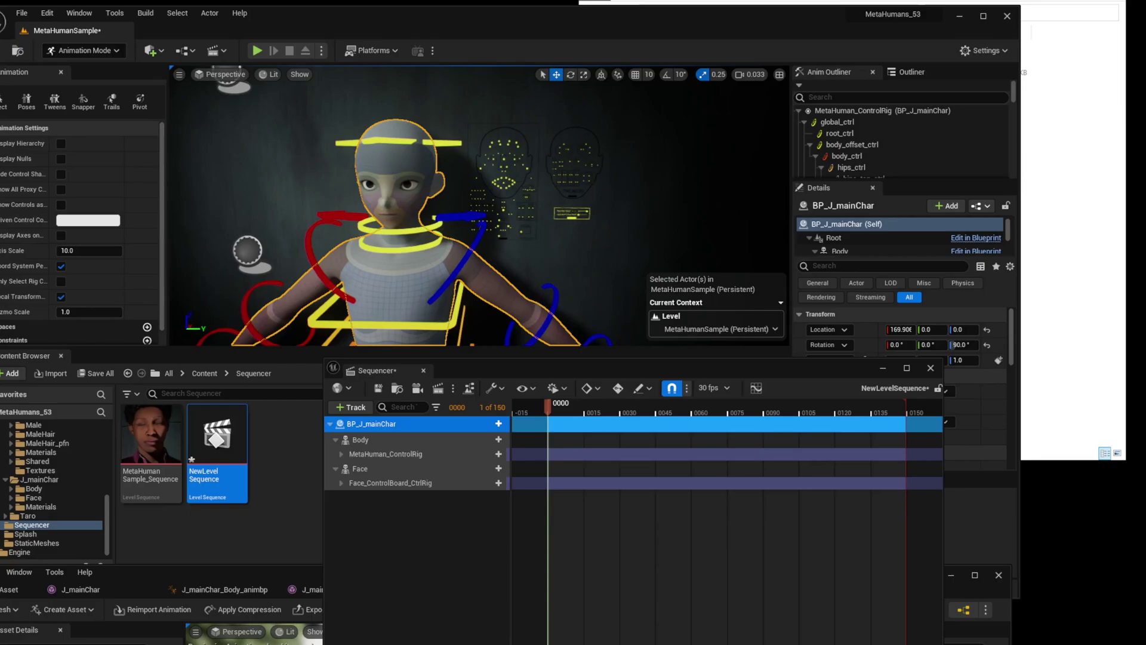
{"action": "mouse_move", "coordinate": [497, 170]}
{"action": "right_mouse_down"}
{"action": "mouse_move", "coordinate": [496, 156]}
{"action": "mouse_move", "coordinate": [497, 170]}
{"action": "right_mouse_up"}
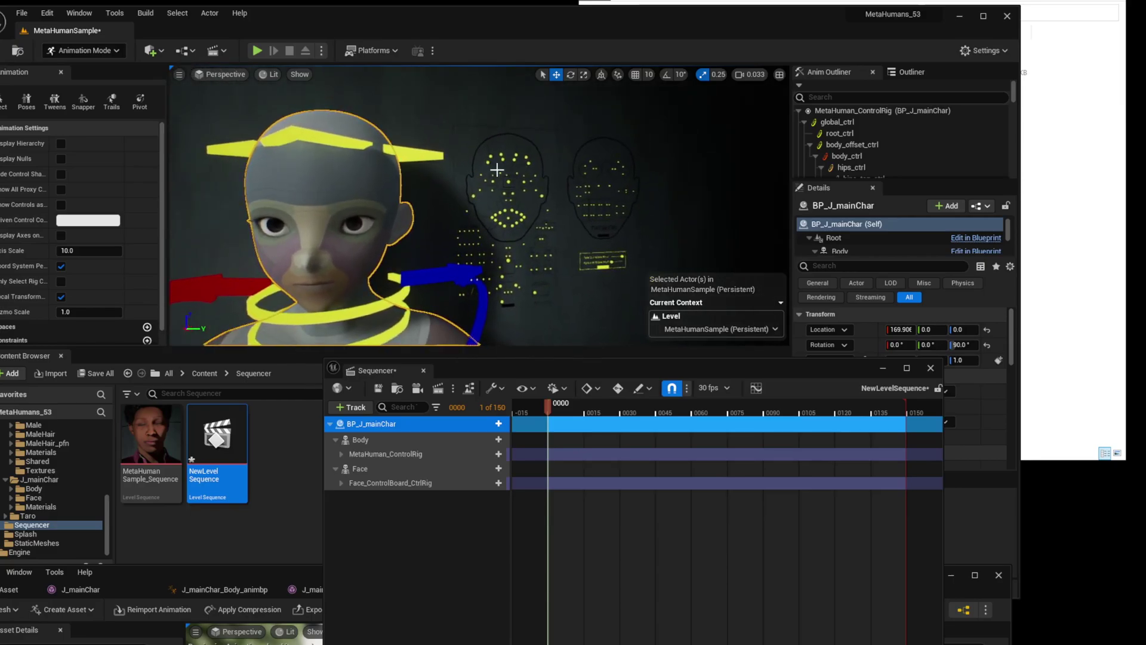
Try moving the CTRL_C_mouth control on the face control board and undo the move
{"action": "scroll", "coordinate": [497, 170], "scroll_direction": "down", "scroll_amount": 5}
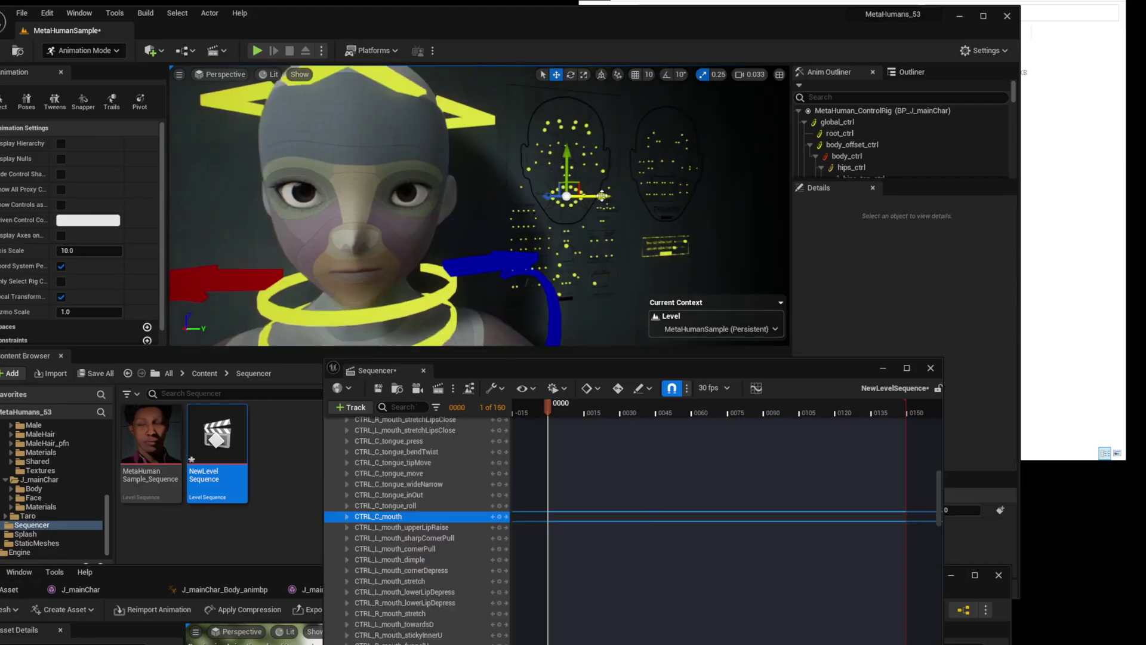
{"action": "left_click_drag", "start_coordinate": [601, 195], "coordinate": [580, 212]}
{"action": "key", "text": "ctrl+z"}
Close the character's right eye with CTRL_R_eye_blink and raise the left mouth corner with CTRL_L_mouth_cornerPull
{"action": "mouse_move", "coordinate": [514, 197]}
{"action": "right_mouse_down"}
{"action": "mouse_move", "coordinate": [502, 187]}
{"action": "mouse_move", "coordinate": [514, 197]}
{"action": "right_mouse_up"}
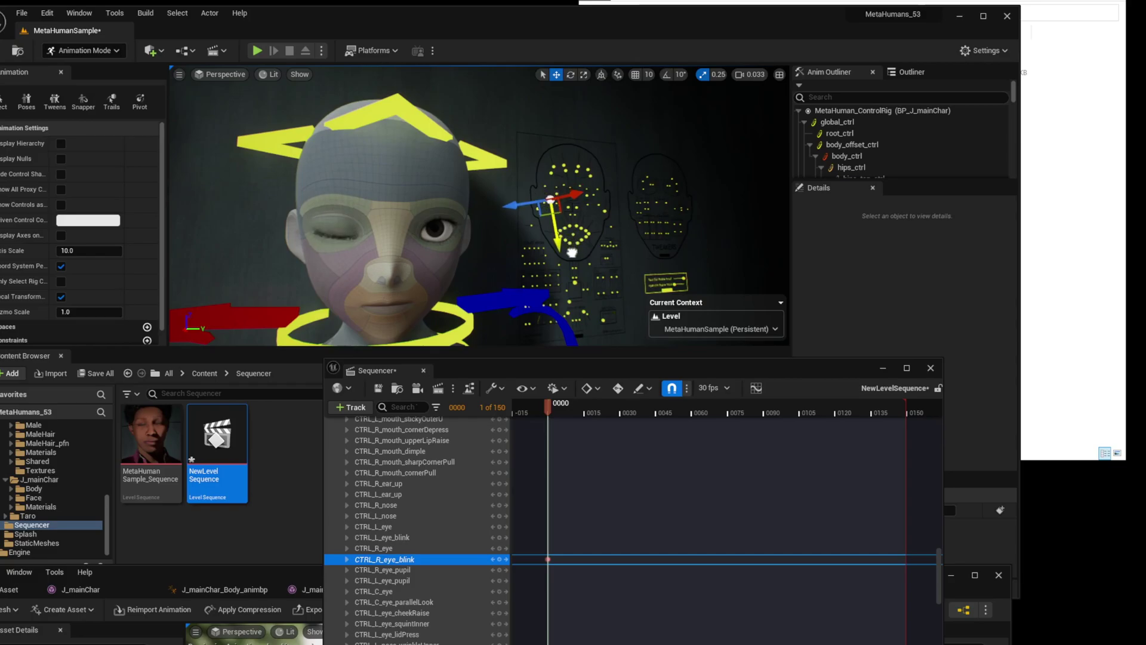
{"action": "right_click_drag", "start_coordinate": [670, 284], "coordinate": [584, 203]}
{"action": "left_click", "coordinate": [612, 205]}
{"action": "left_click_drag", "start_coordinate": [573, 190], "coordinate": [593, 182]}
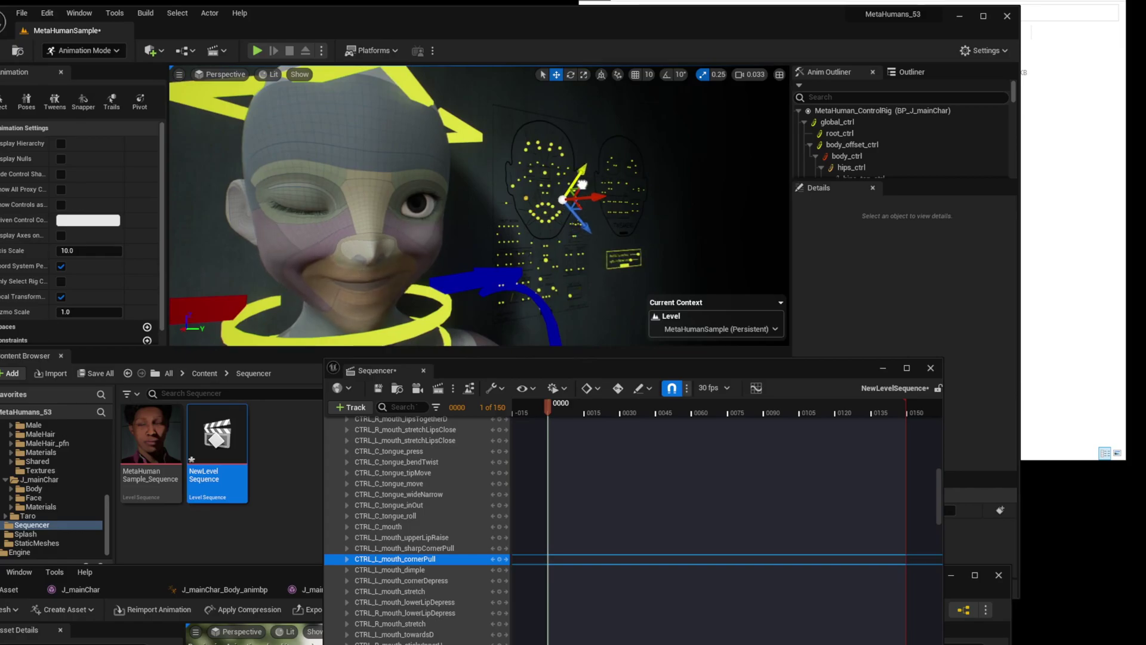
Open the character's mouth by lowering the CTRL_C_jaw control, and check the expression on the face
{"action": "mouse_move", "coordinate": [507, 204]}
{"action": "right_mouse_down"}
{"action": "mouse_move", "coordinate": [490, 201]}
{"action": "mouse_move", "coordinate": [500, 202]}
{"action": "right_mouse_up"}
{"action": "right_click_drag", "start_coordinate": [517, 242], "coordinate": [520, 248]}
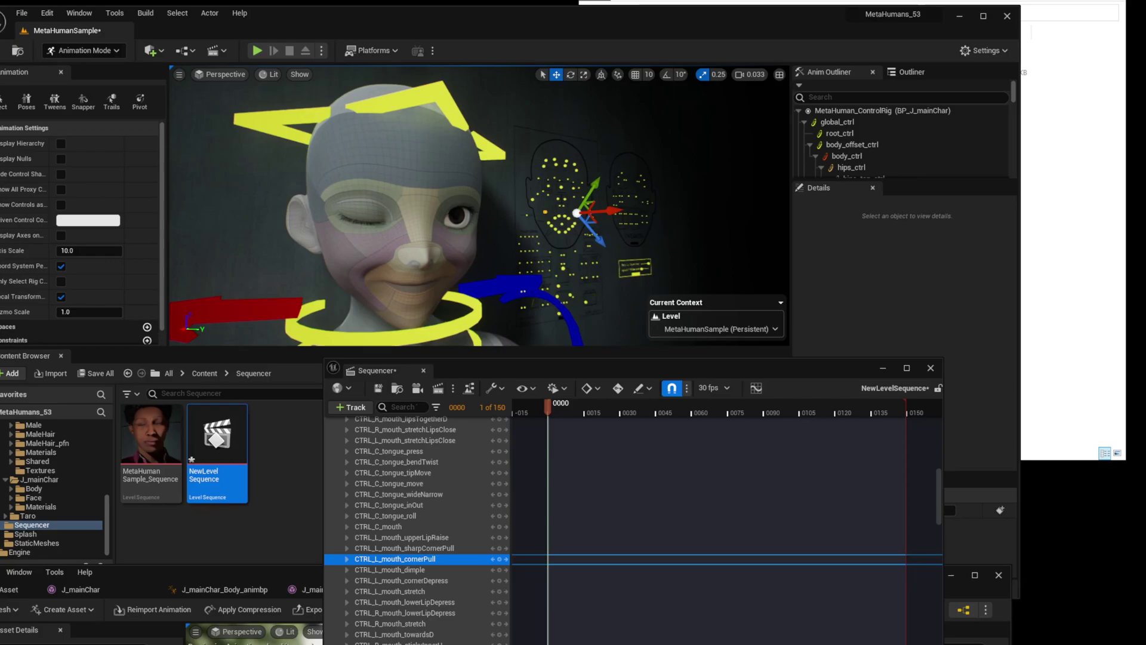
{"action": "left_click", "coordinate": [563, 268]}
{"action": "left_click_drag", "start_coordinate": [566, 292], "coordinate": [567, 303]}
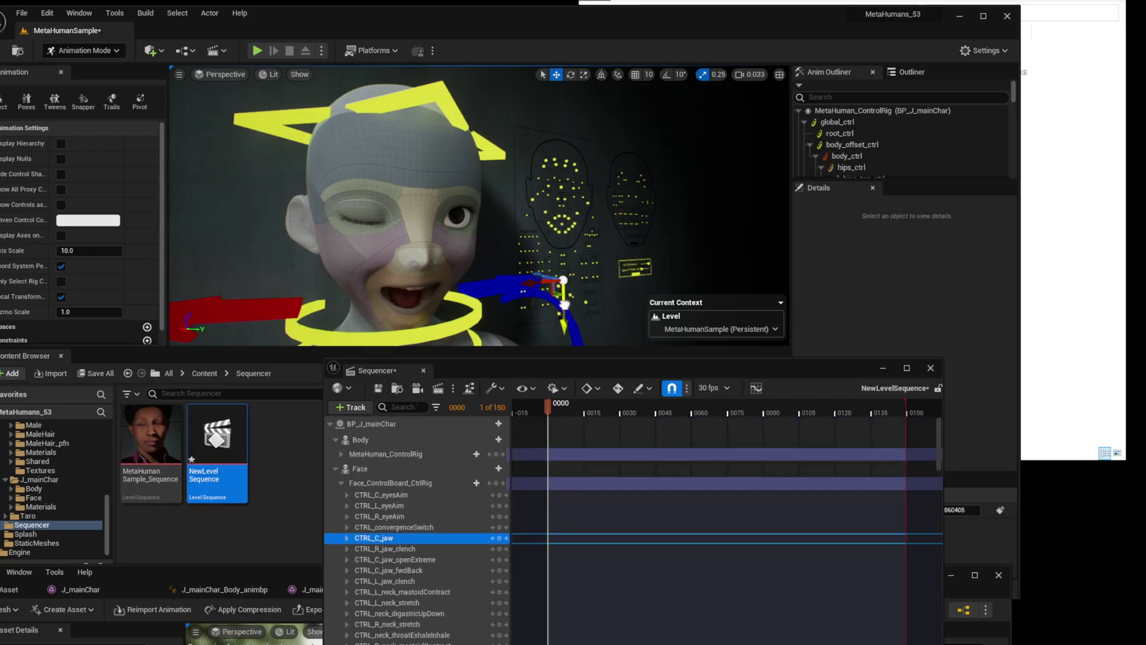
{"action": "right_click_drag", "start_coordinate": [427, 269], "coordinate": [427, 269]}
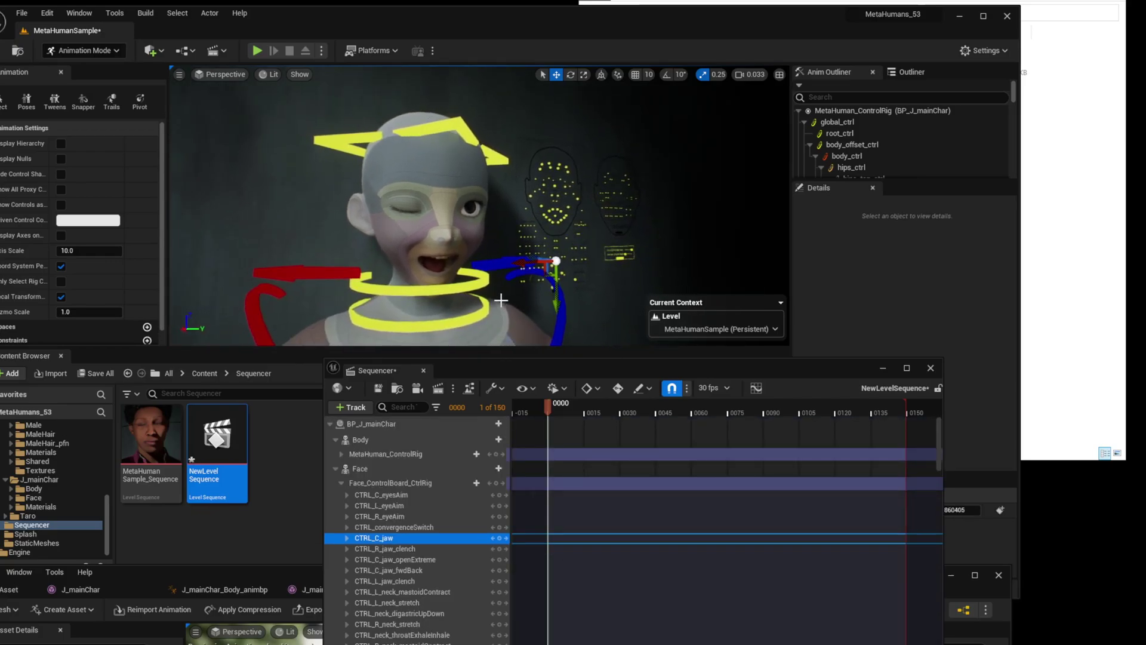
{"action": "right_click_drag", "start_coordinate": [501, 301], "coordinate": [495, 299]}
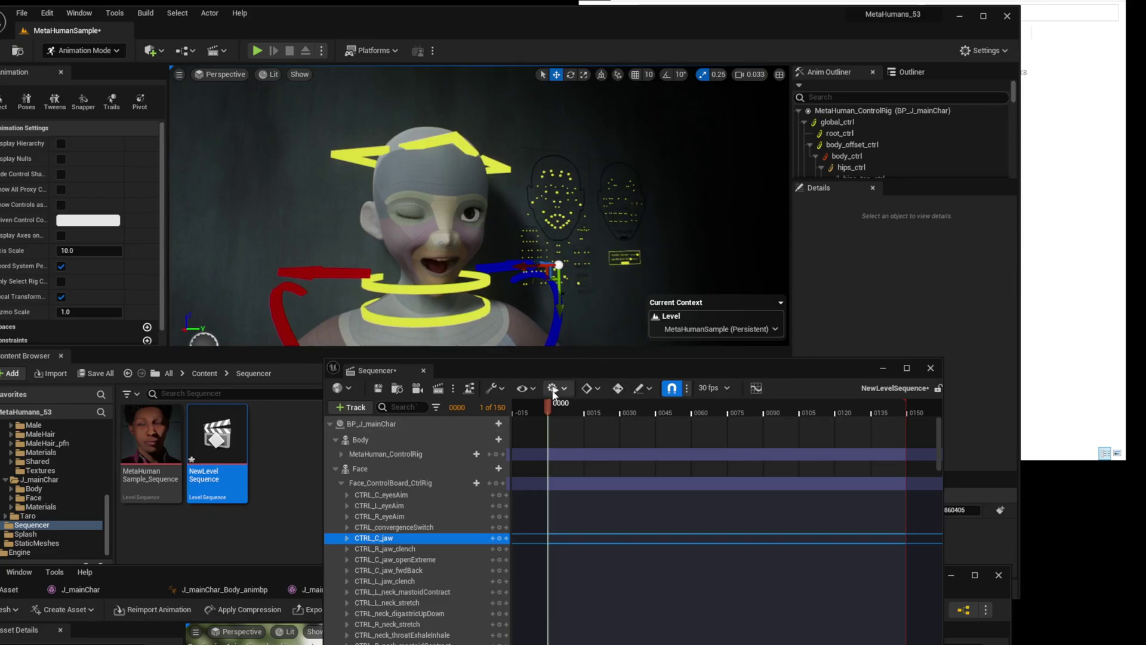